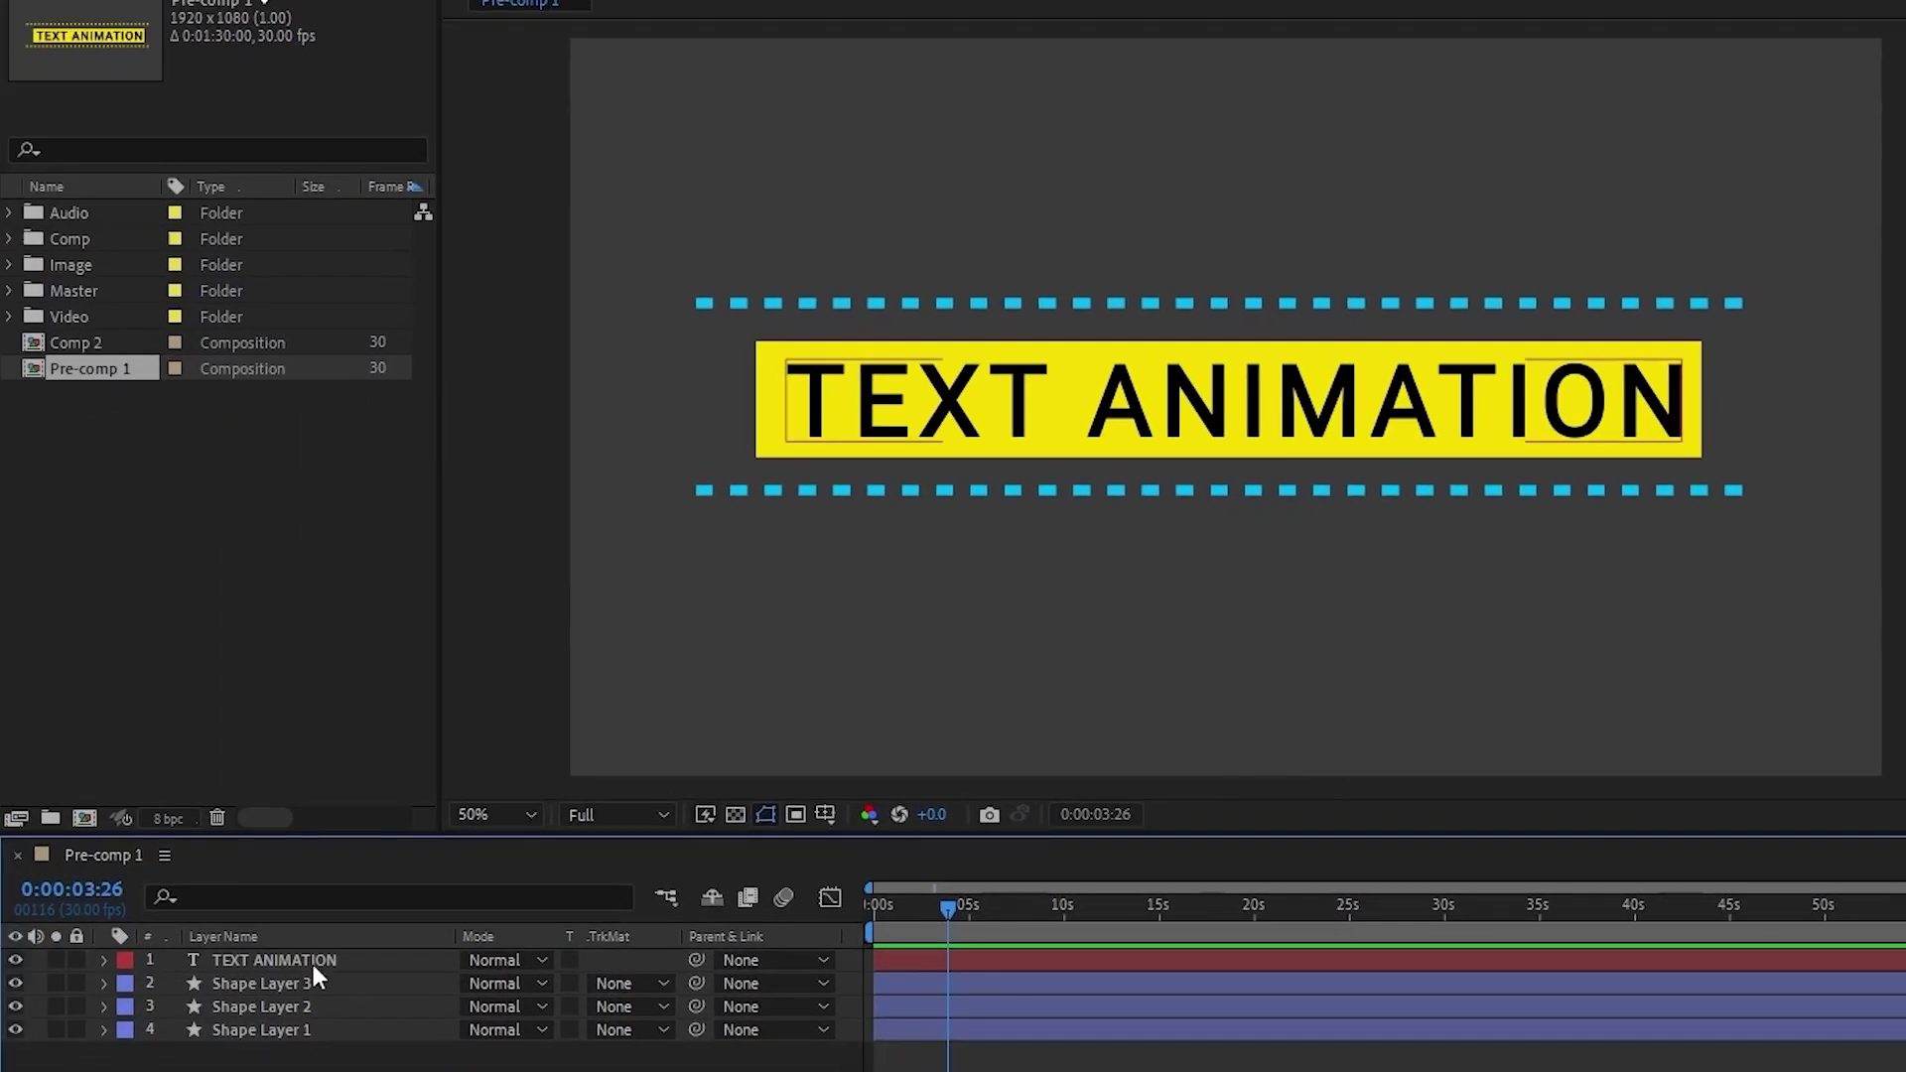
- Pre-compose the TEXT ANIMATION layer and its three shape layers into Pre-comp 2
left_click(313, 962)
key("ctrl+a")
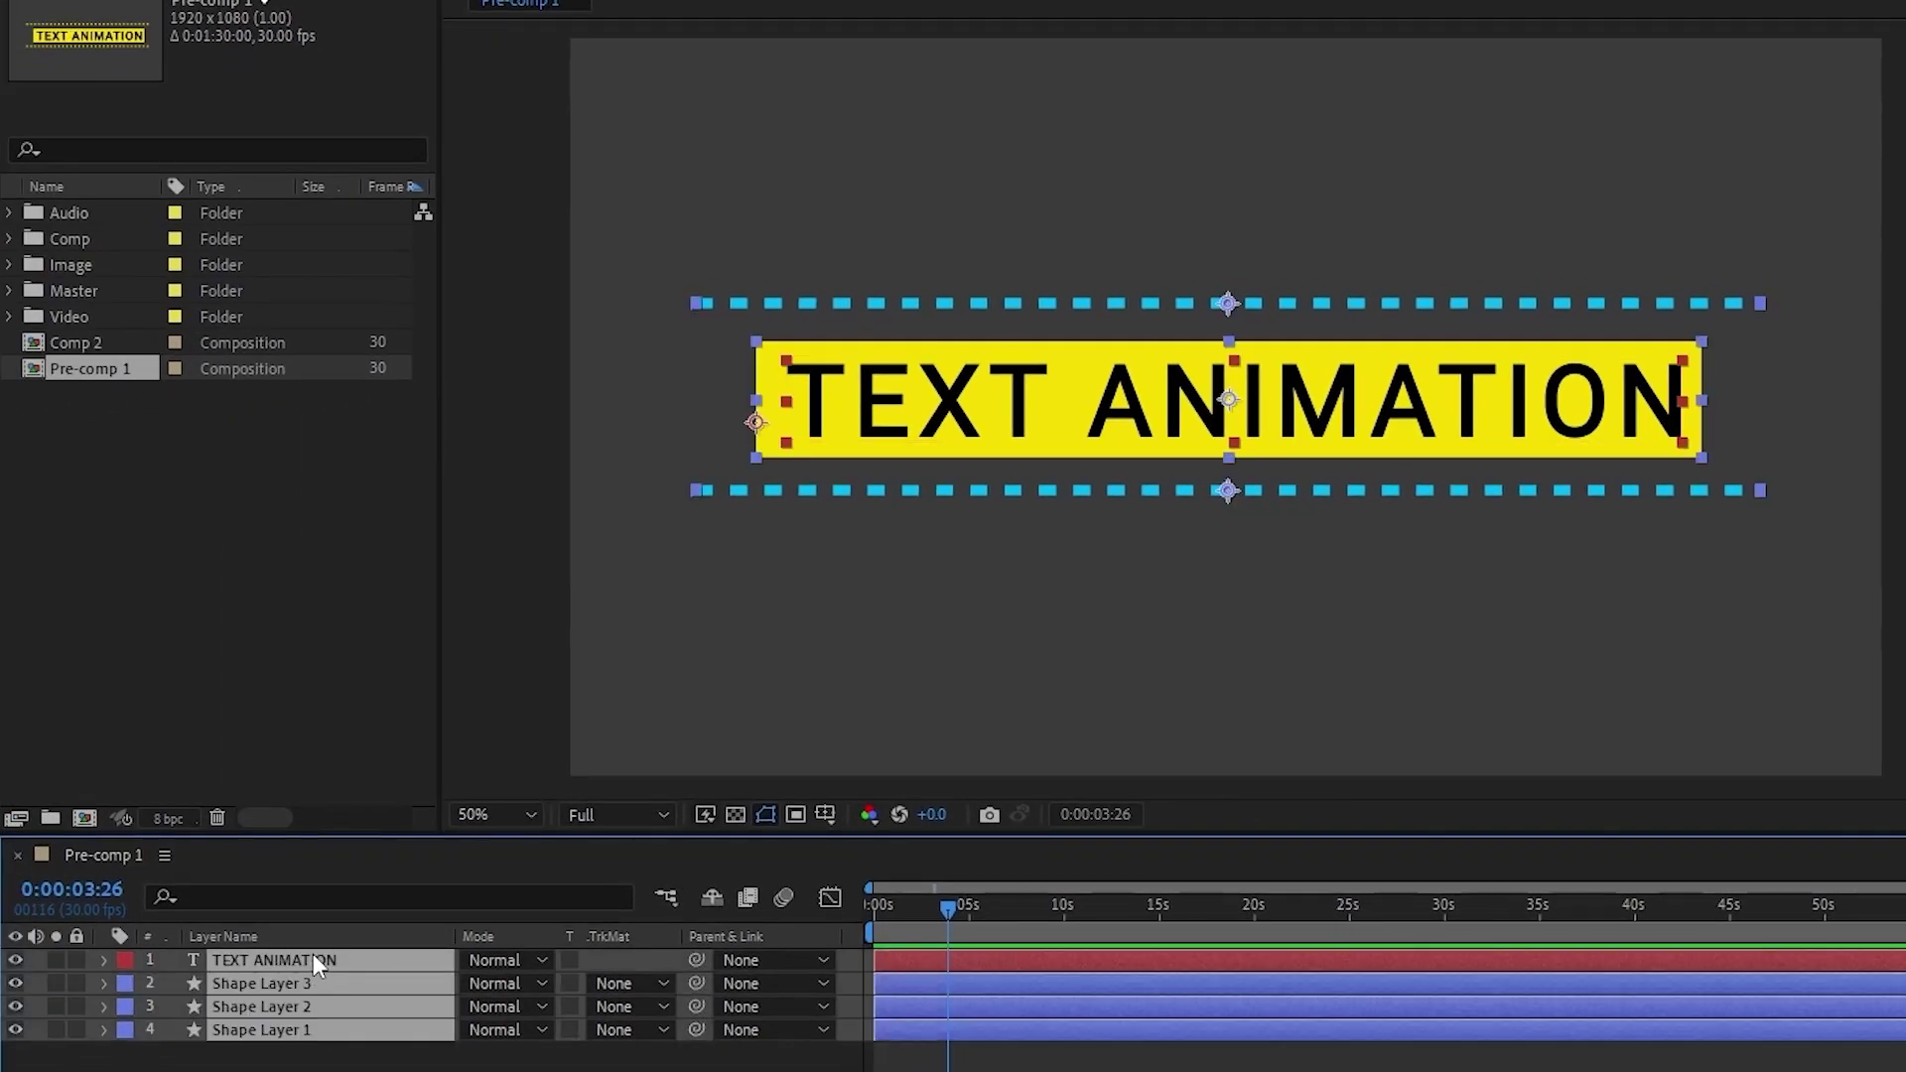
key("ctrl+shift+c")
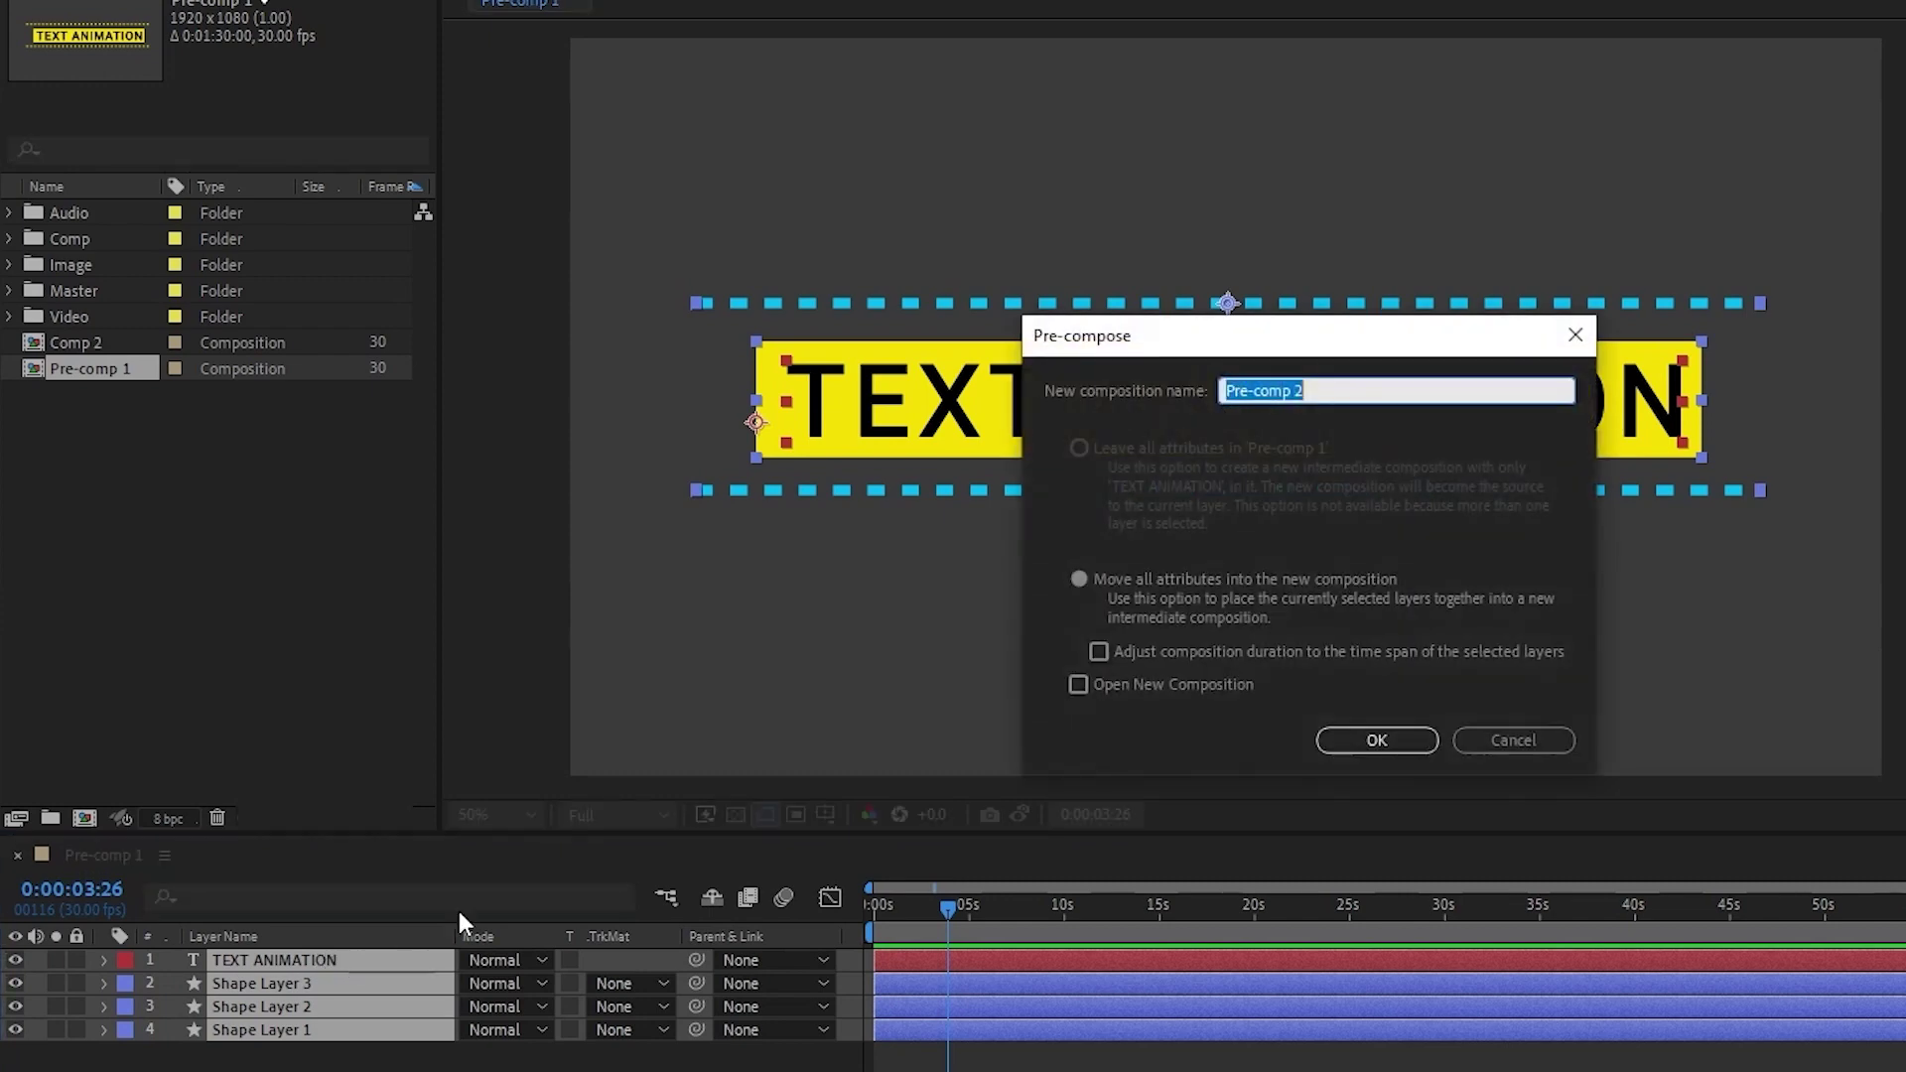
key("Return")
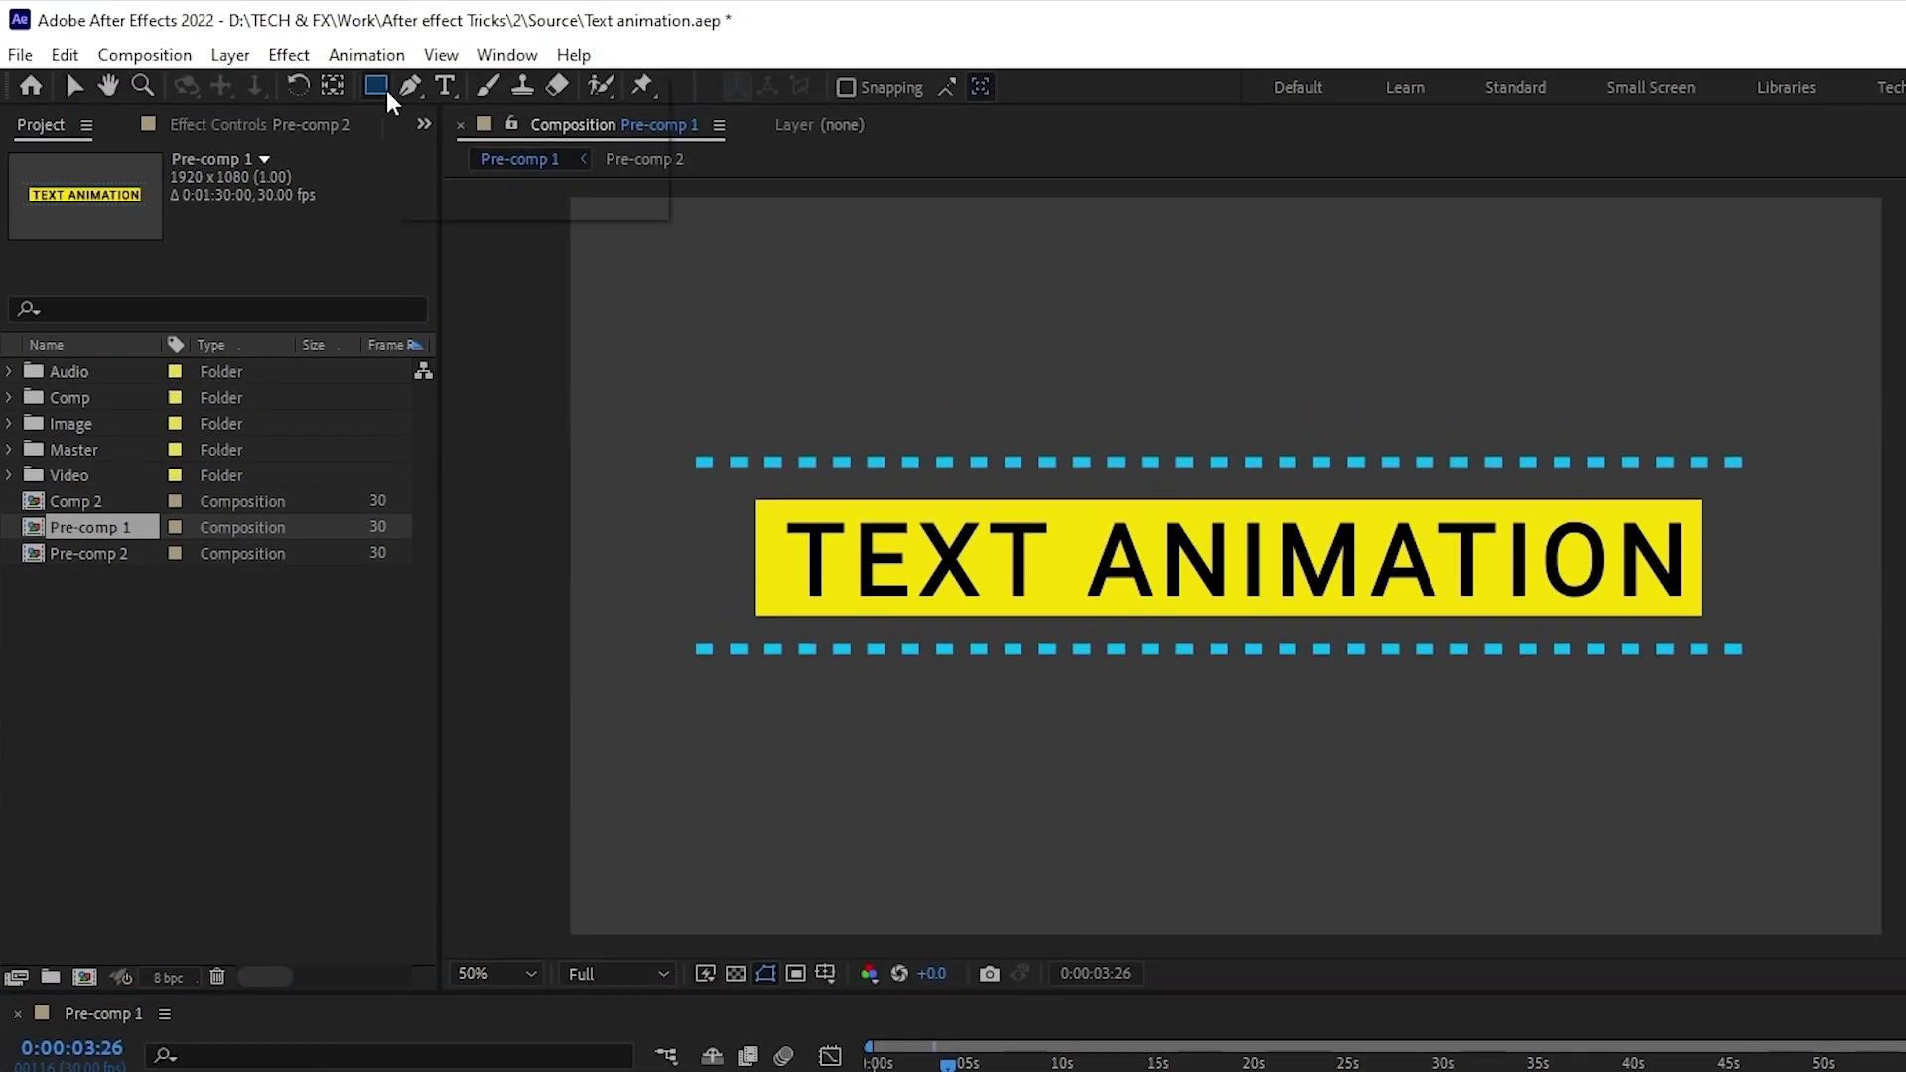
- Draw a left-half rectangle, duplicate it with Pre-comp 2 into stacked pairs, and hide the lower pair
left_click(375, 86)
mouse_move(565, 197)
left_mouse_down()
mouse_move(1140, 935)
mouse_move(1227, 938)
left_mouse_up()
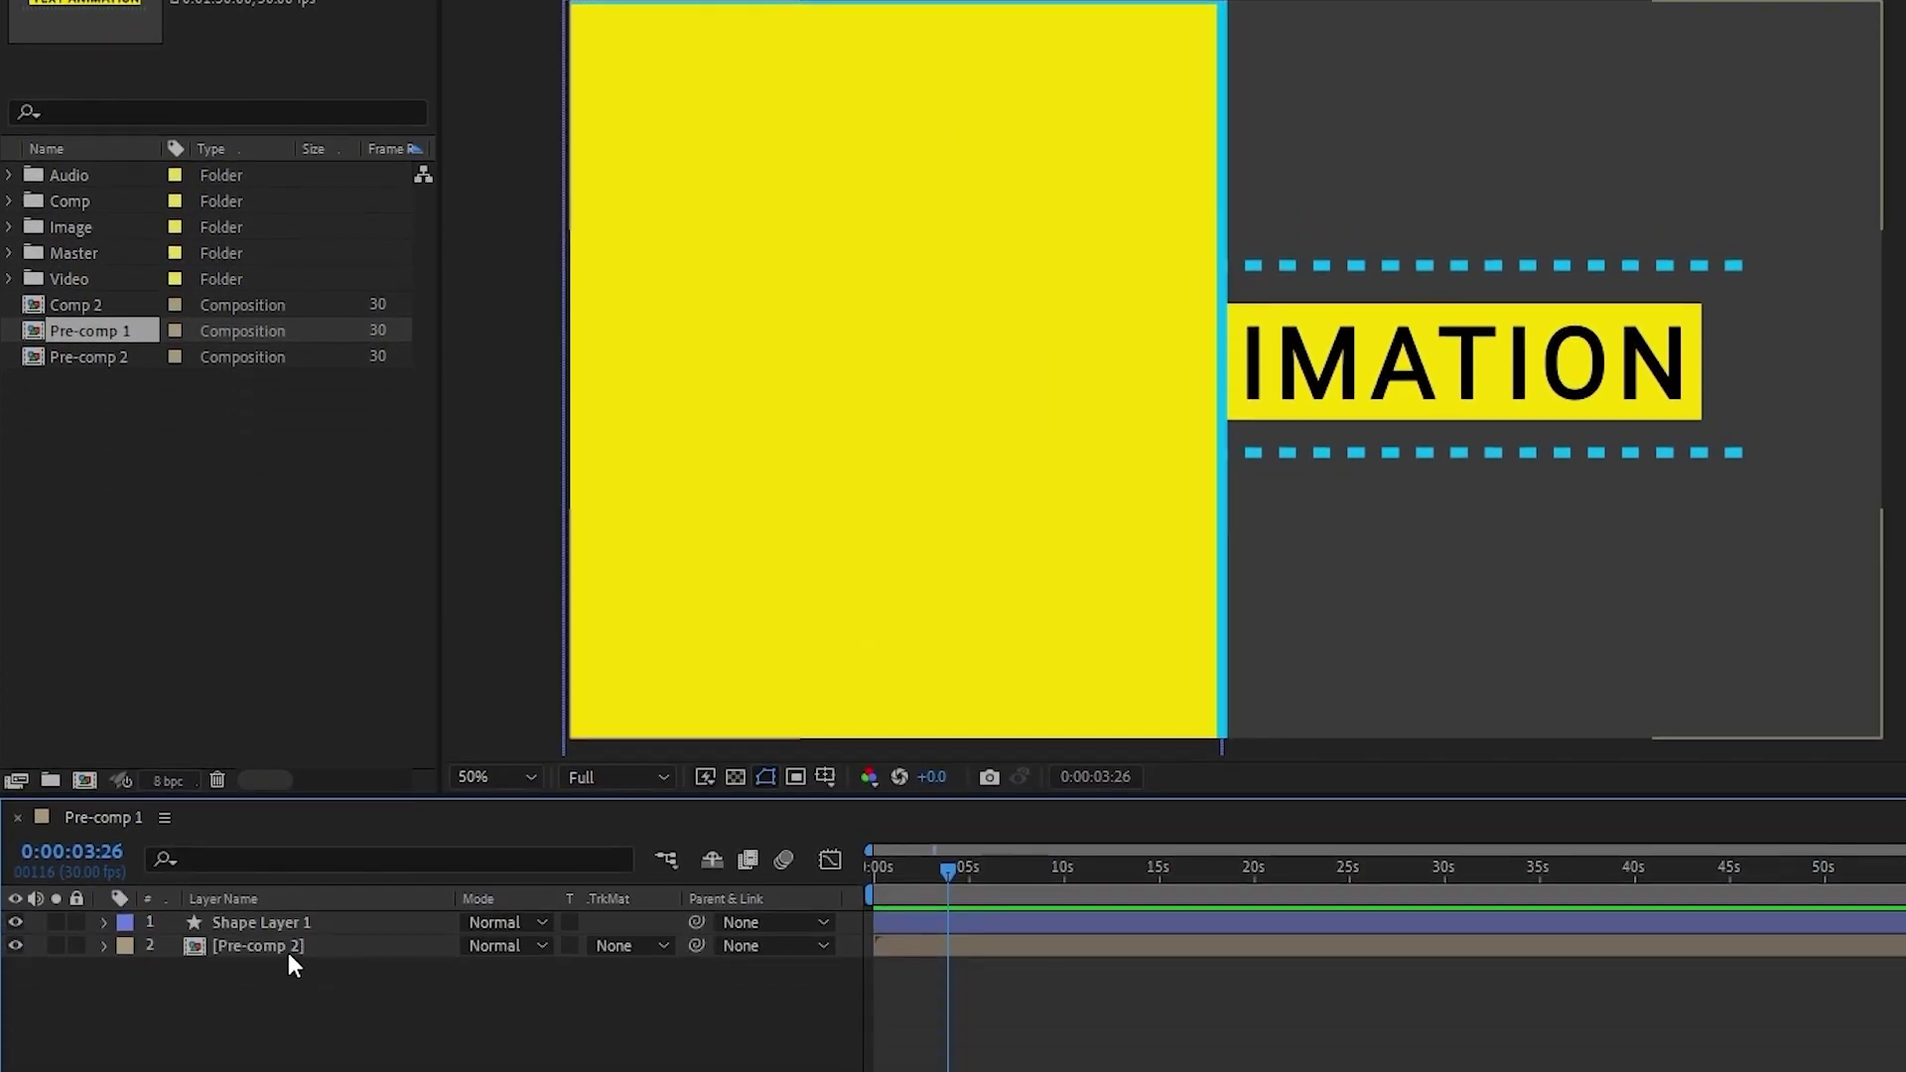
left_click(288, 951)
left_click(314, 925, "shift")
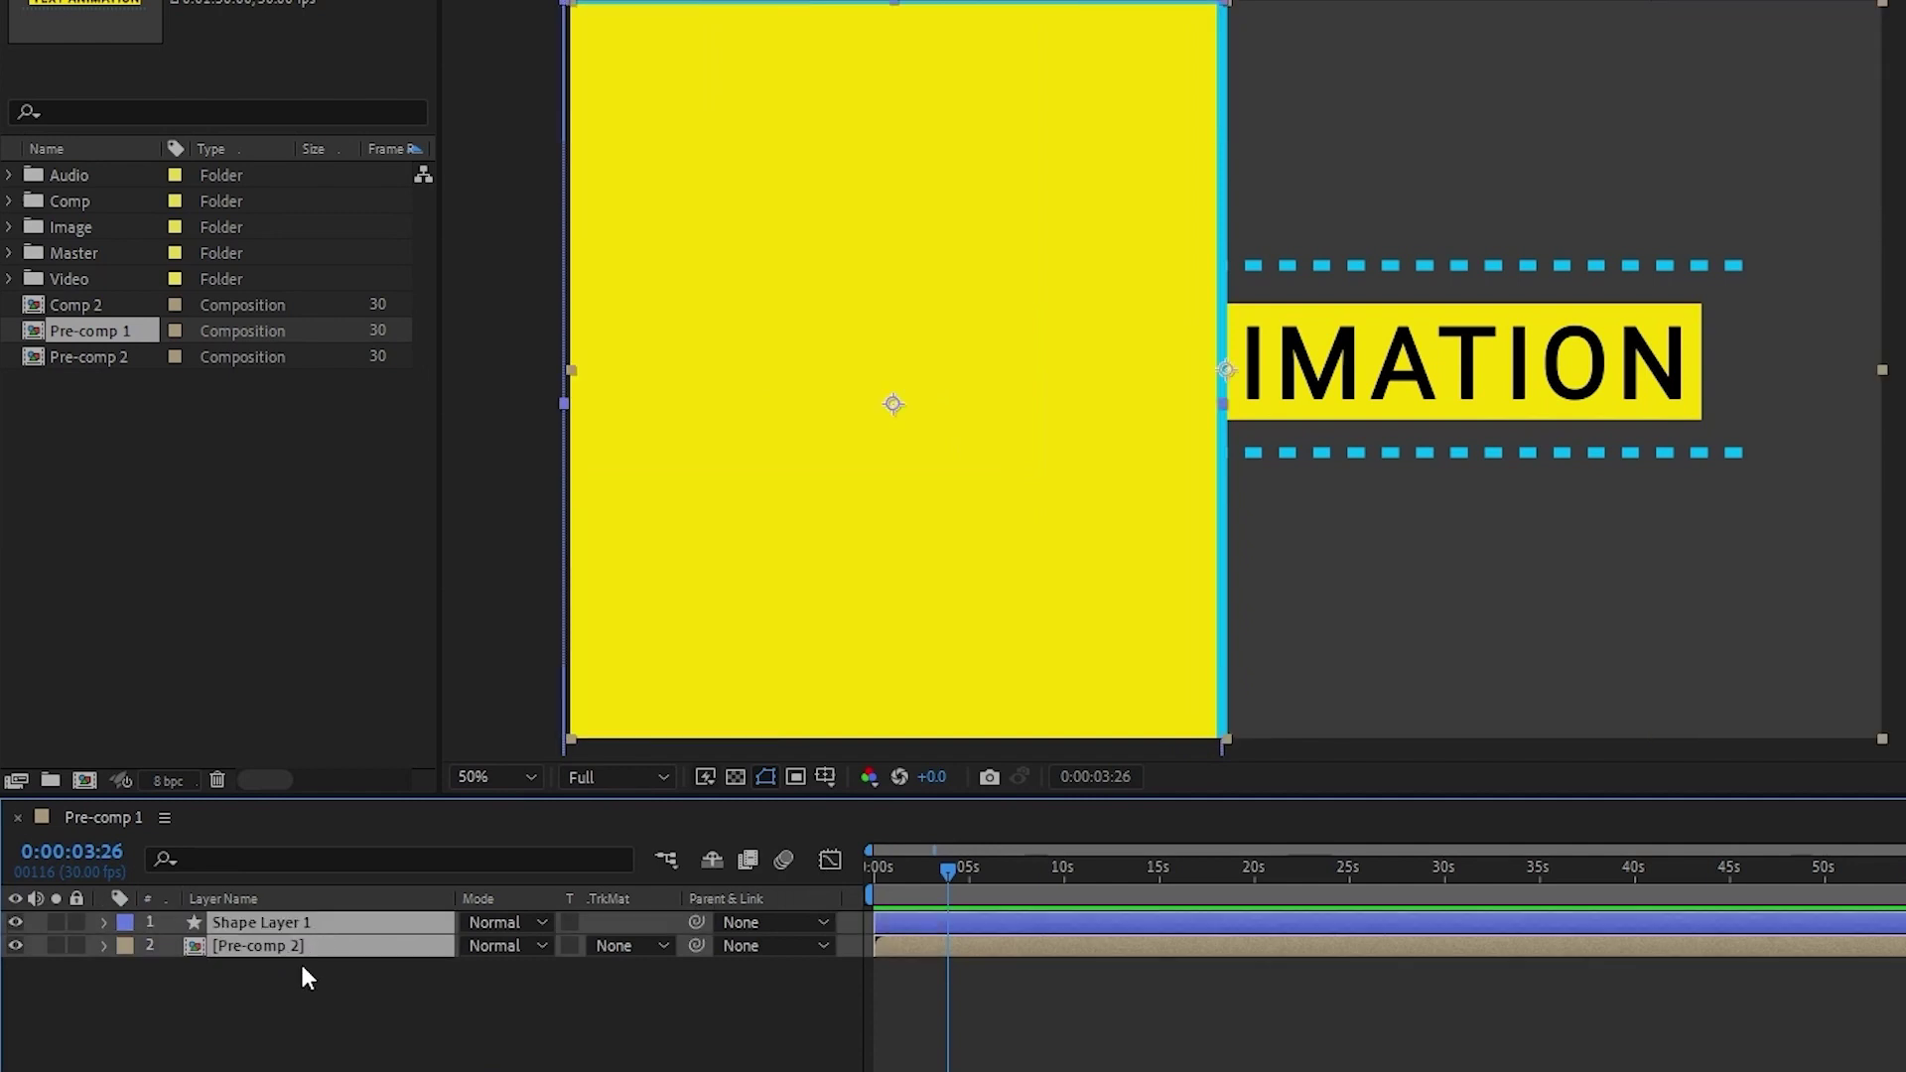
key("ctrl+d")
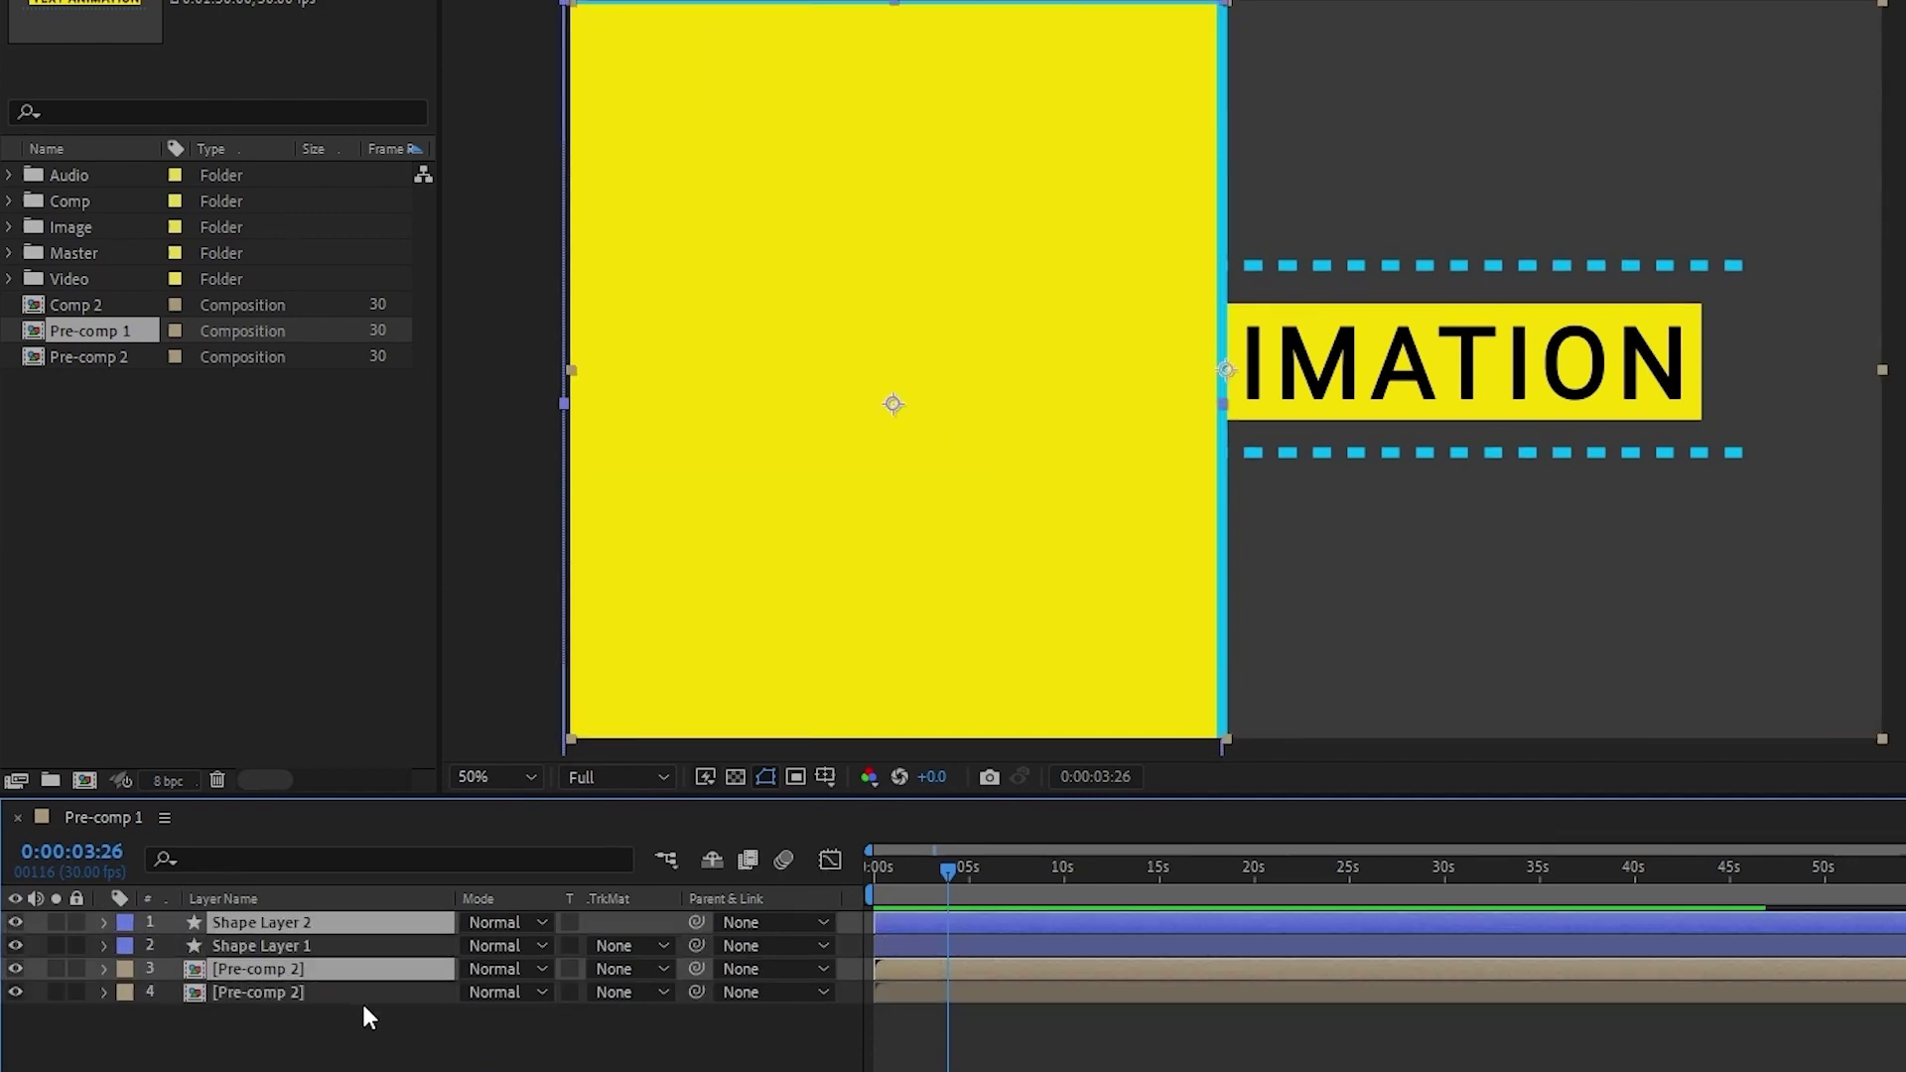
key("ctrl+bracketright")
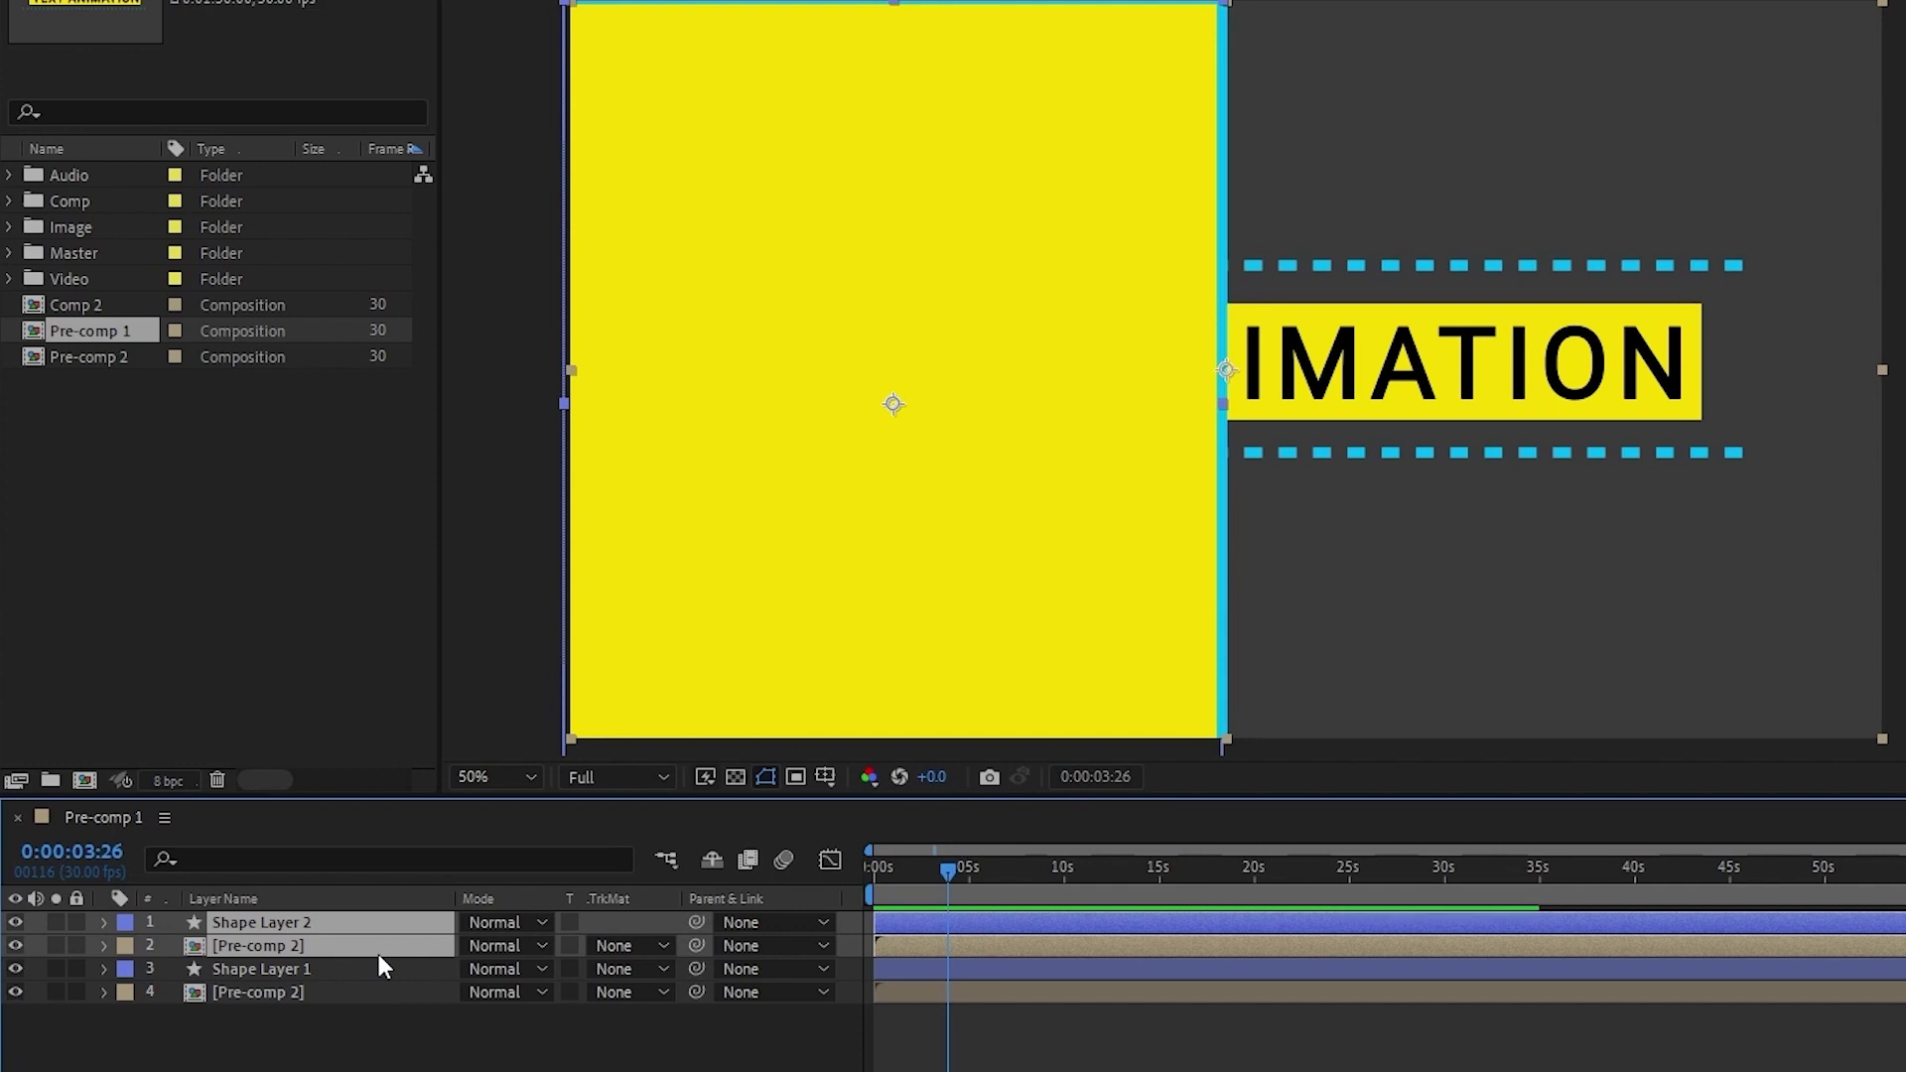
key("F2")
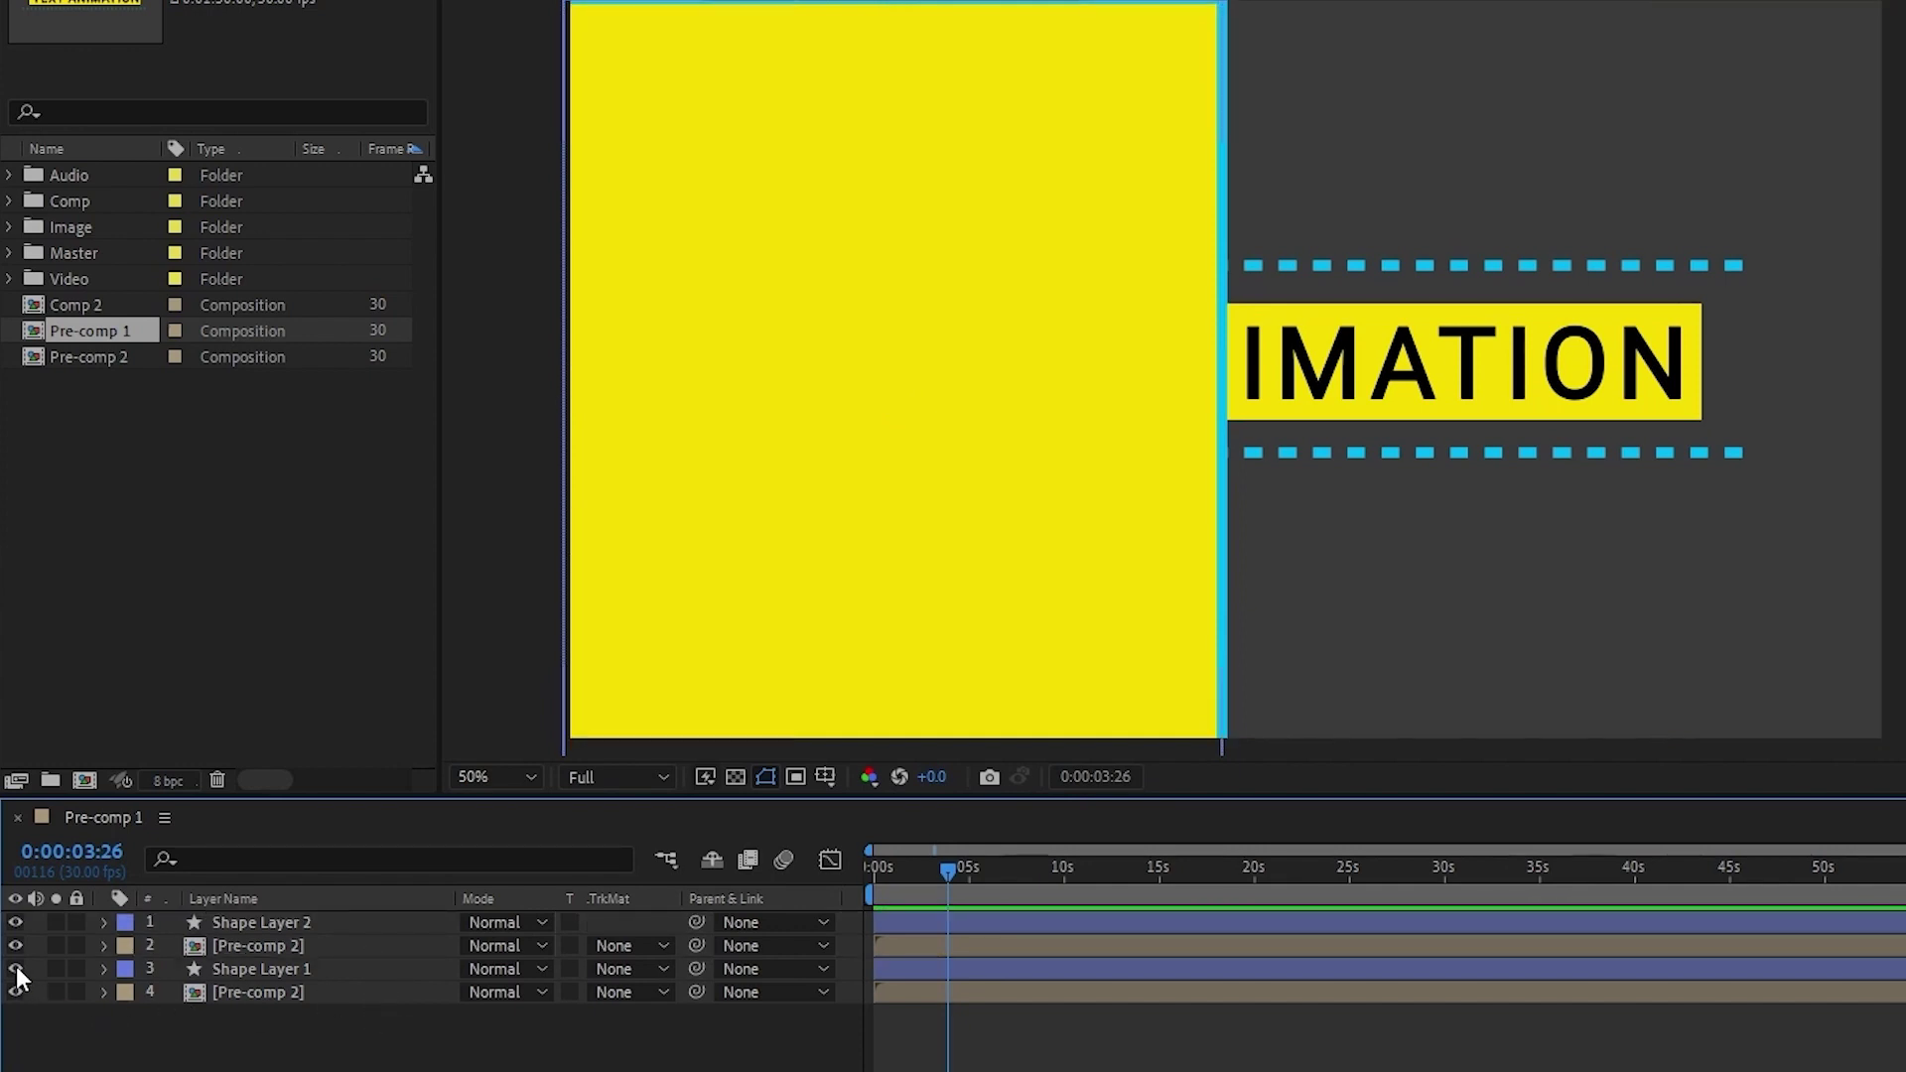
left_click_drag(16, 967, 16, 991)
- Change both shape layers' fill to the cyan sampled from the dashed lines
left_click(238, 922)
left_click(236, 967, "ctrl")
left_click(653, 46)
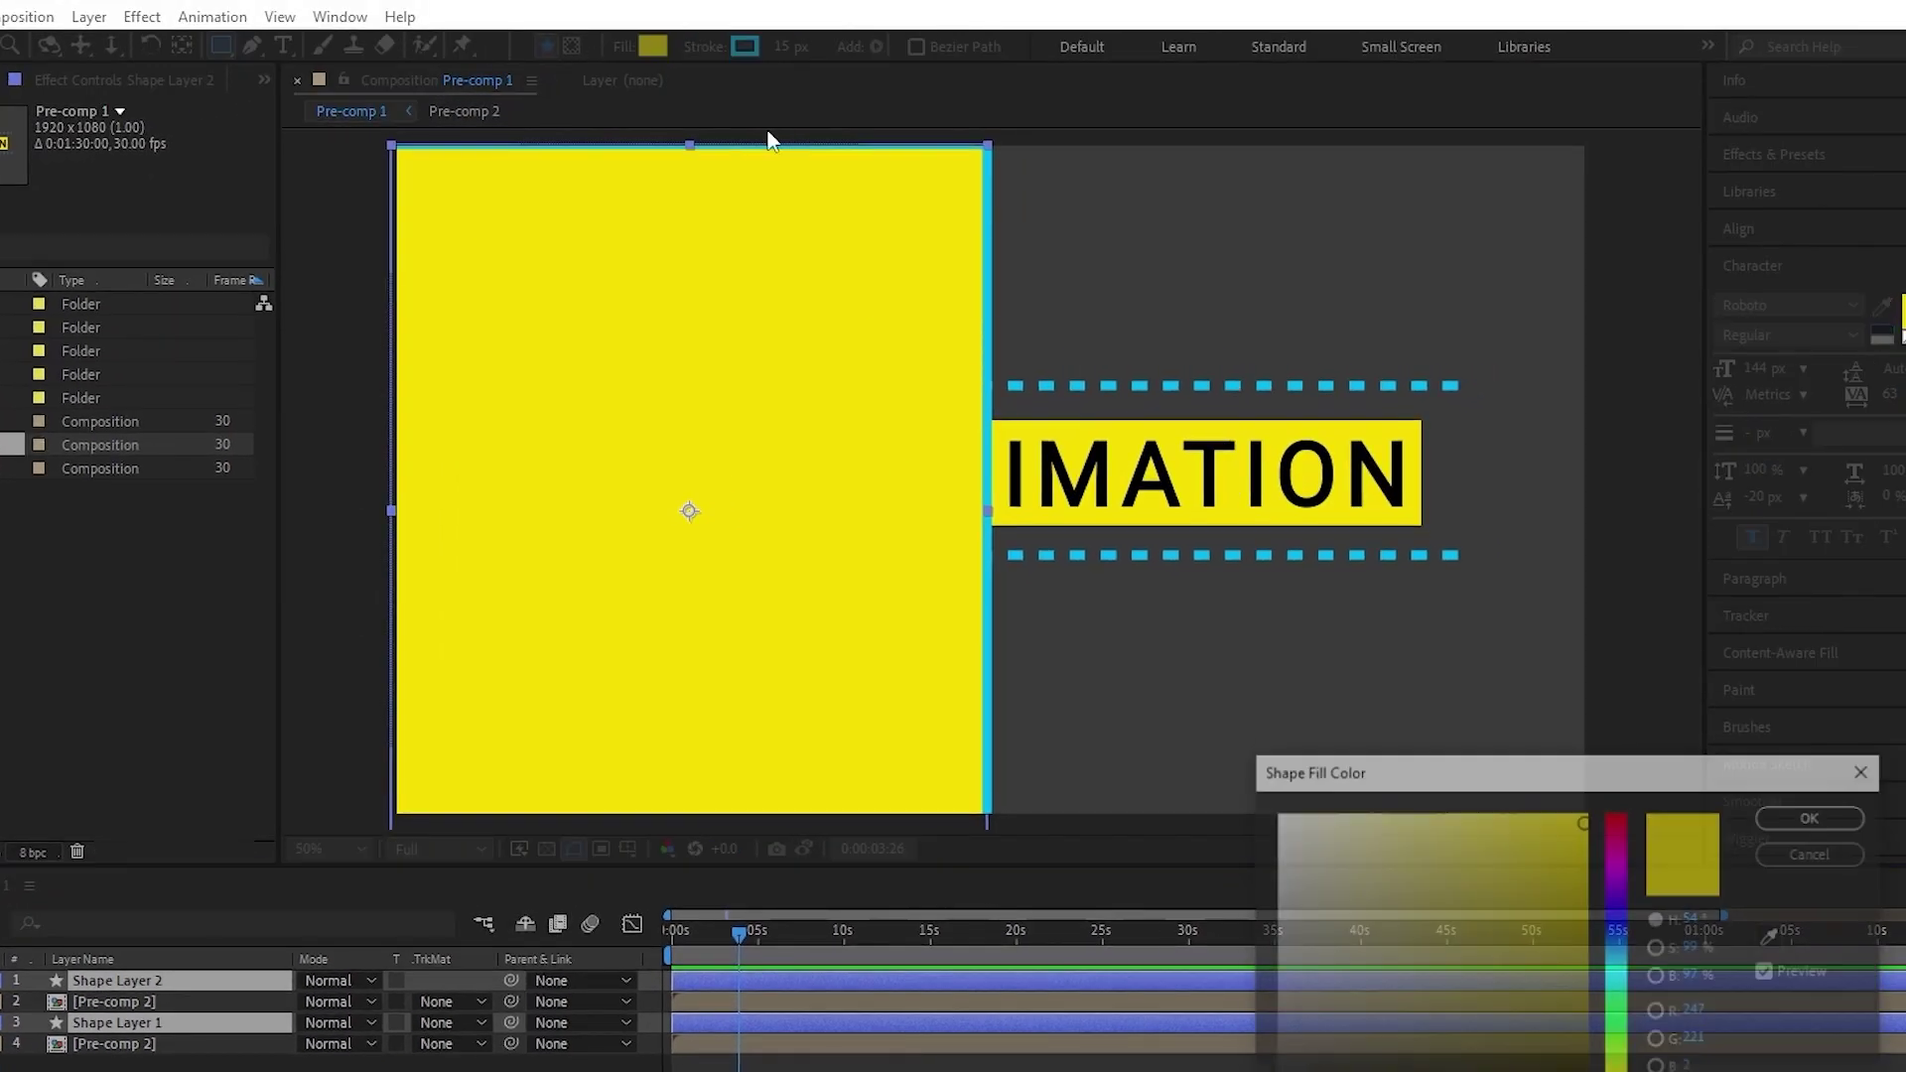
left_click(1767, 936)
left_click(993, 596)
left_click(1809, 818)
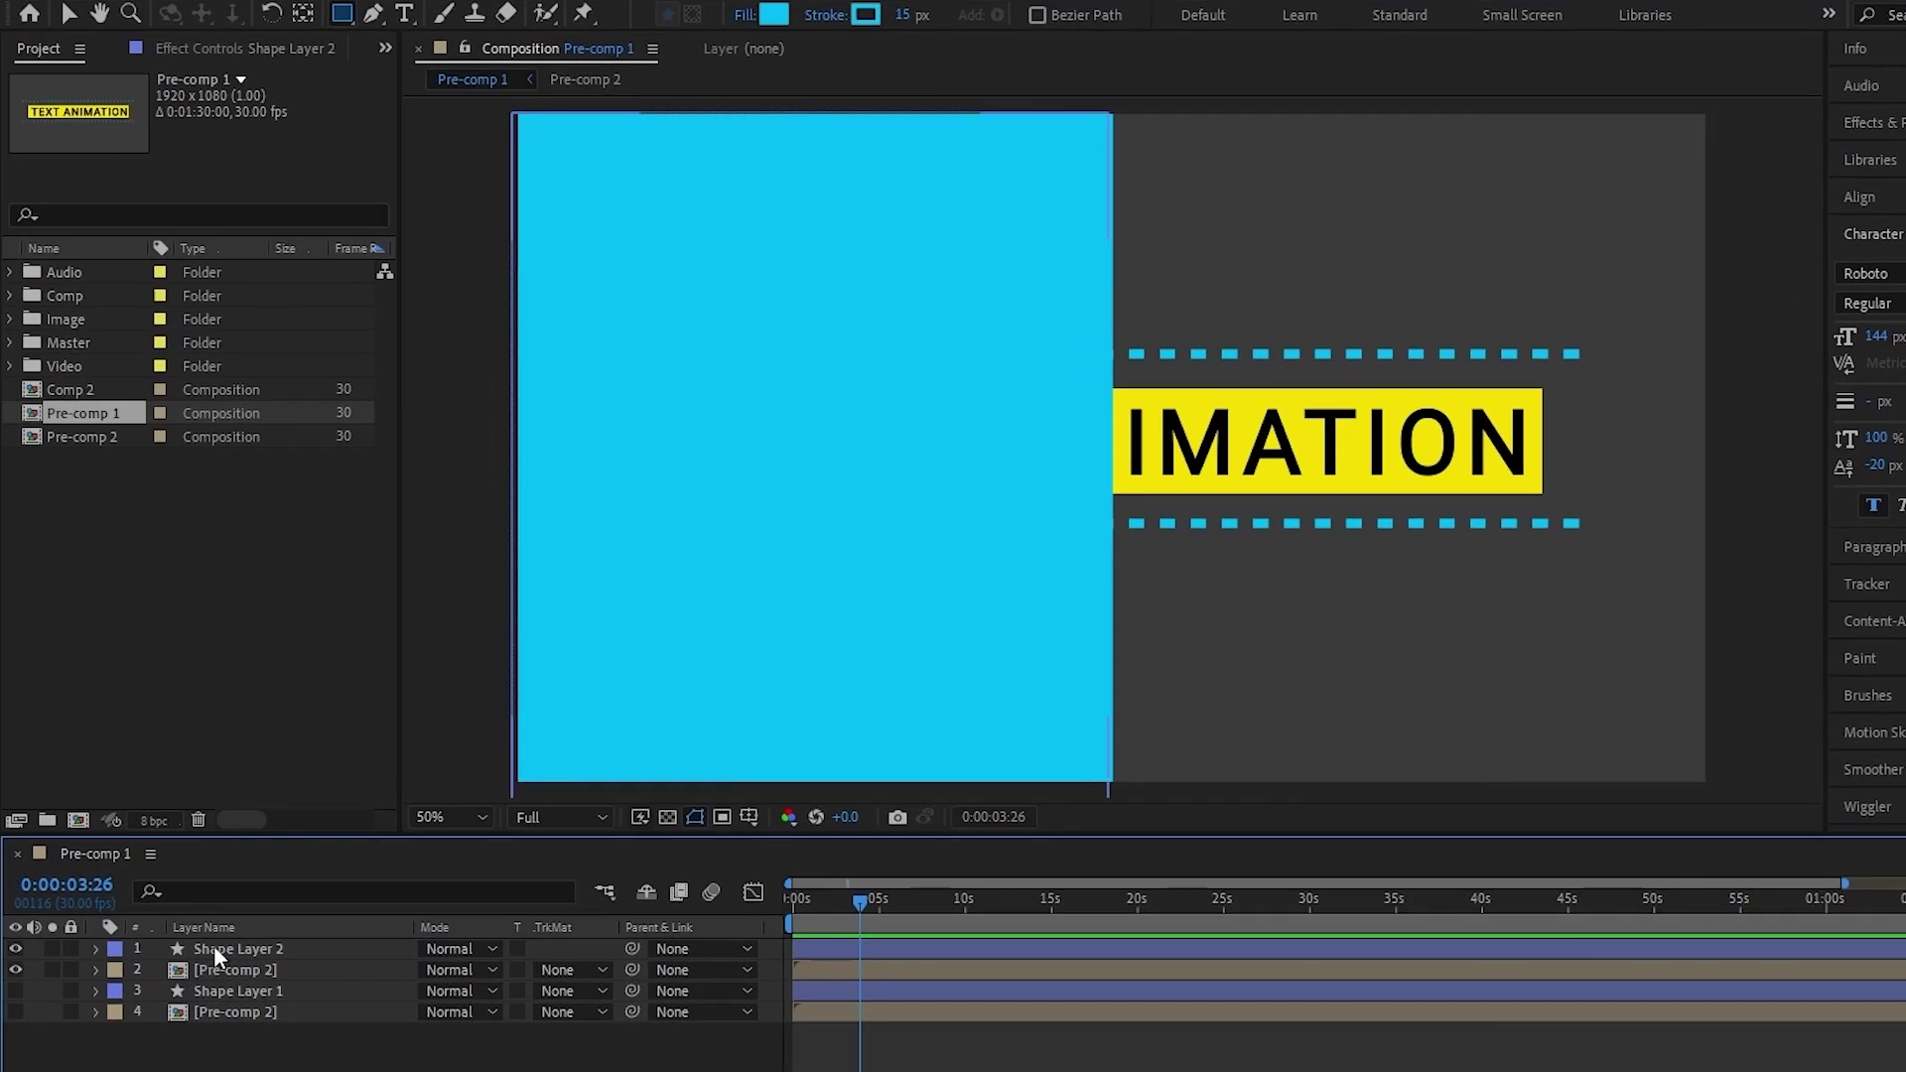
- Hide Shape Layer 2 so the full title shows, and select the upper Pre-comp 2
left_click(212, 948)
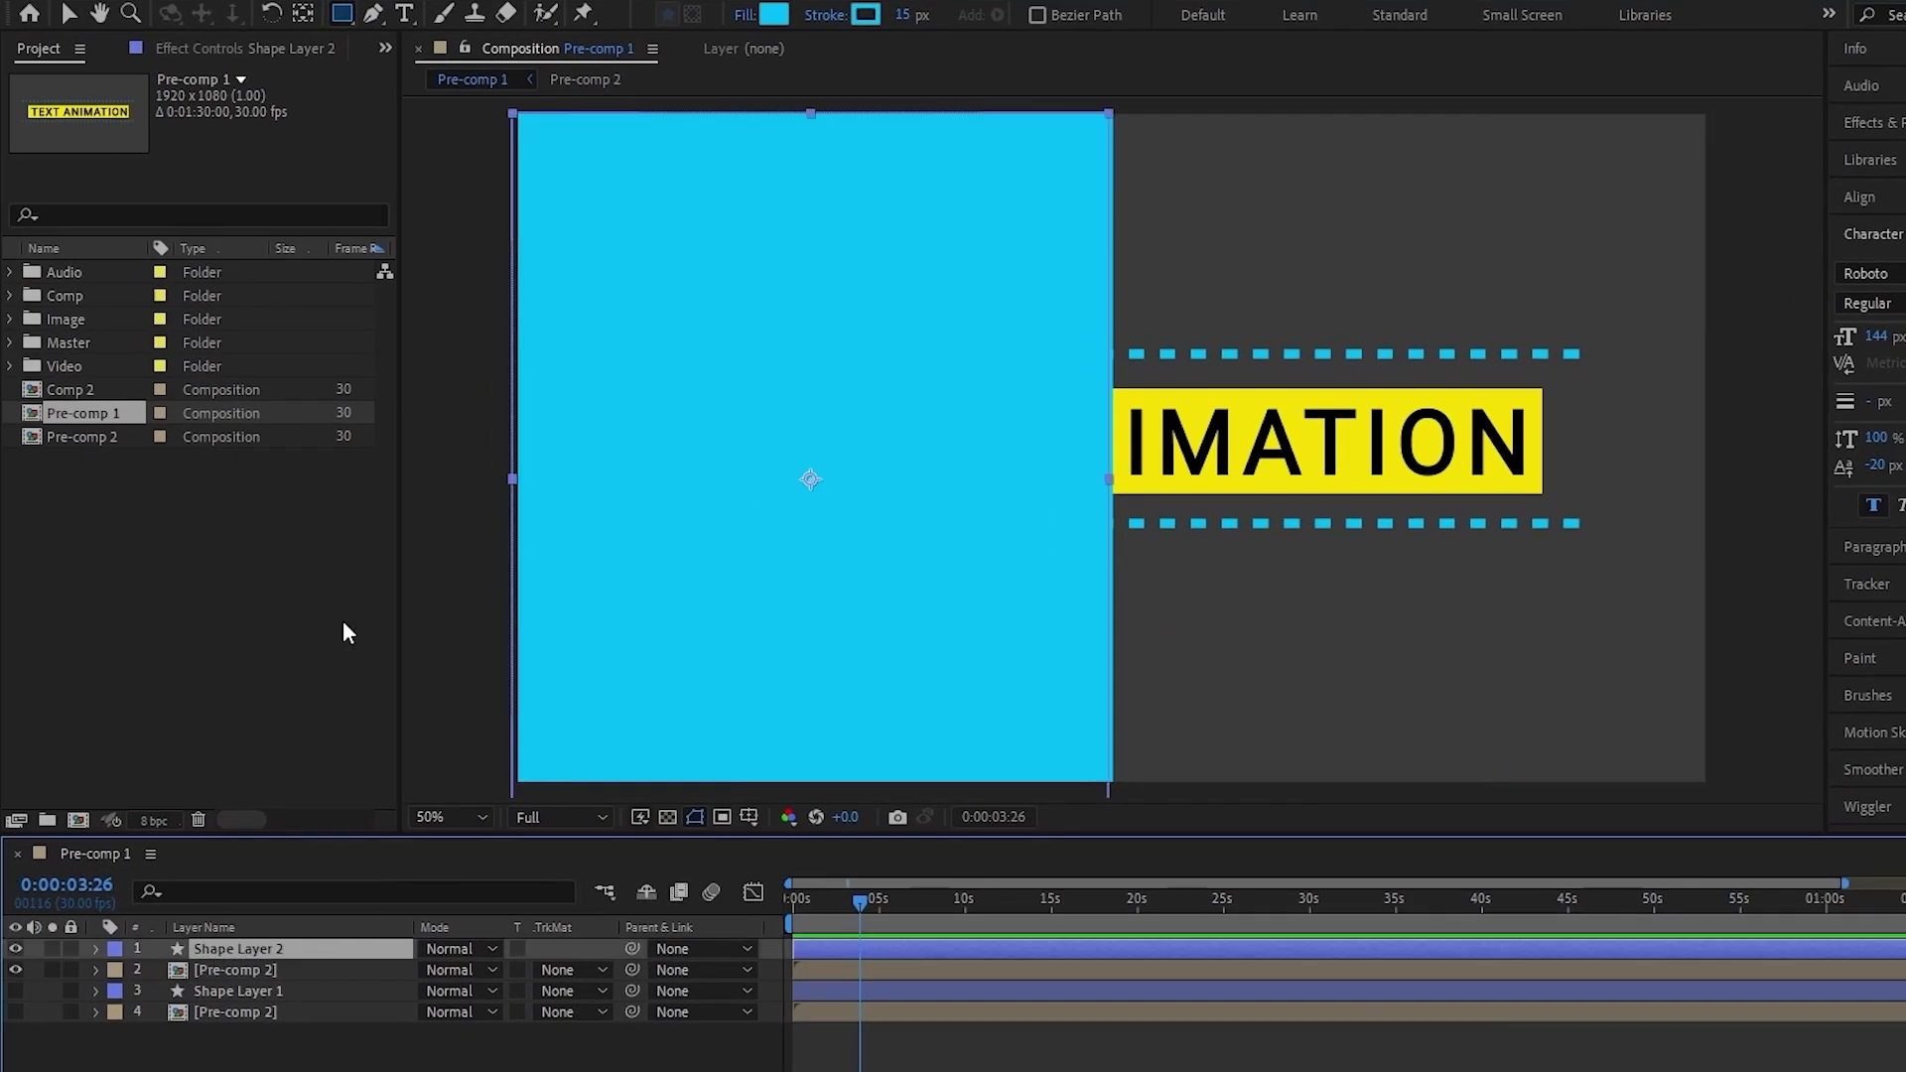
left_click(15, 949)
left_click(264, 973)
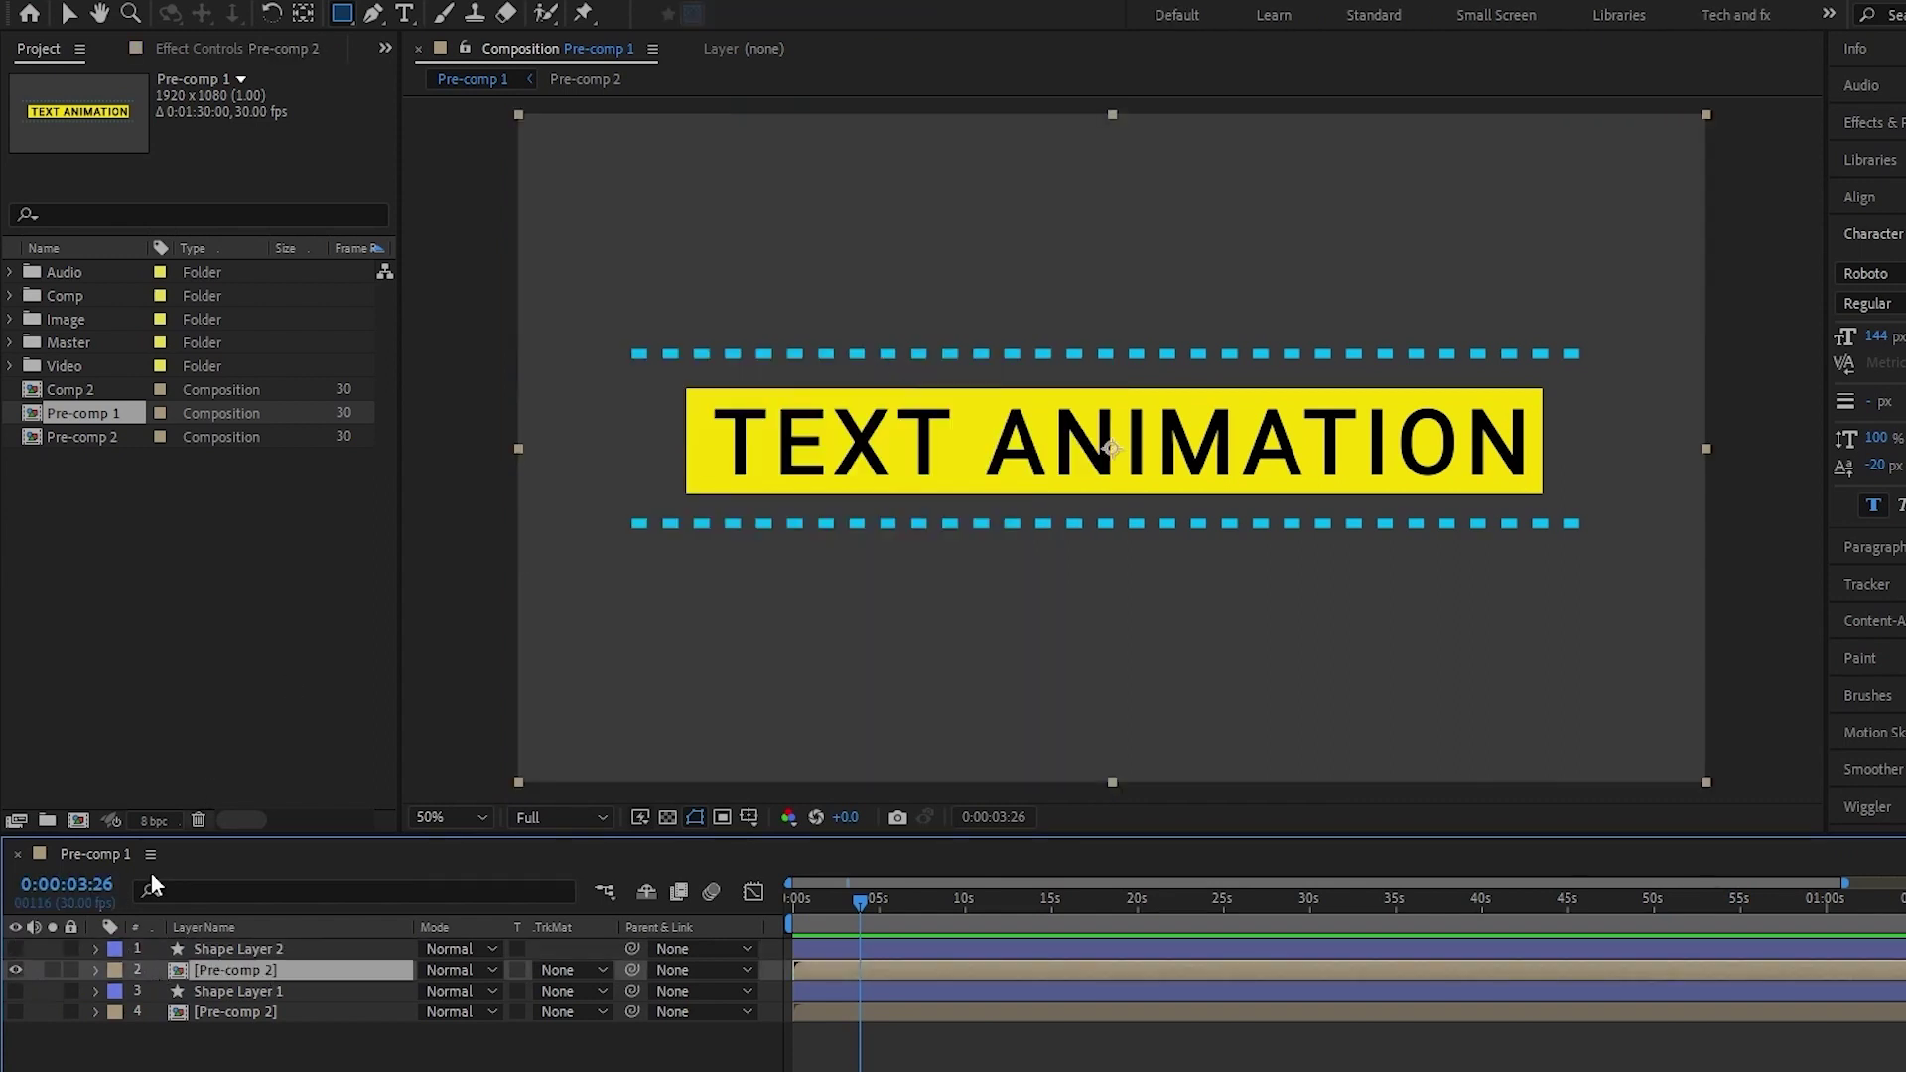
- Set the upper Pre-comp 2's Track Matte to Alpha Matte 'Shape Layer 2', leaving only 'TEXT AN' visible
left_click(14, 949)
left_click(211, 948)
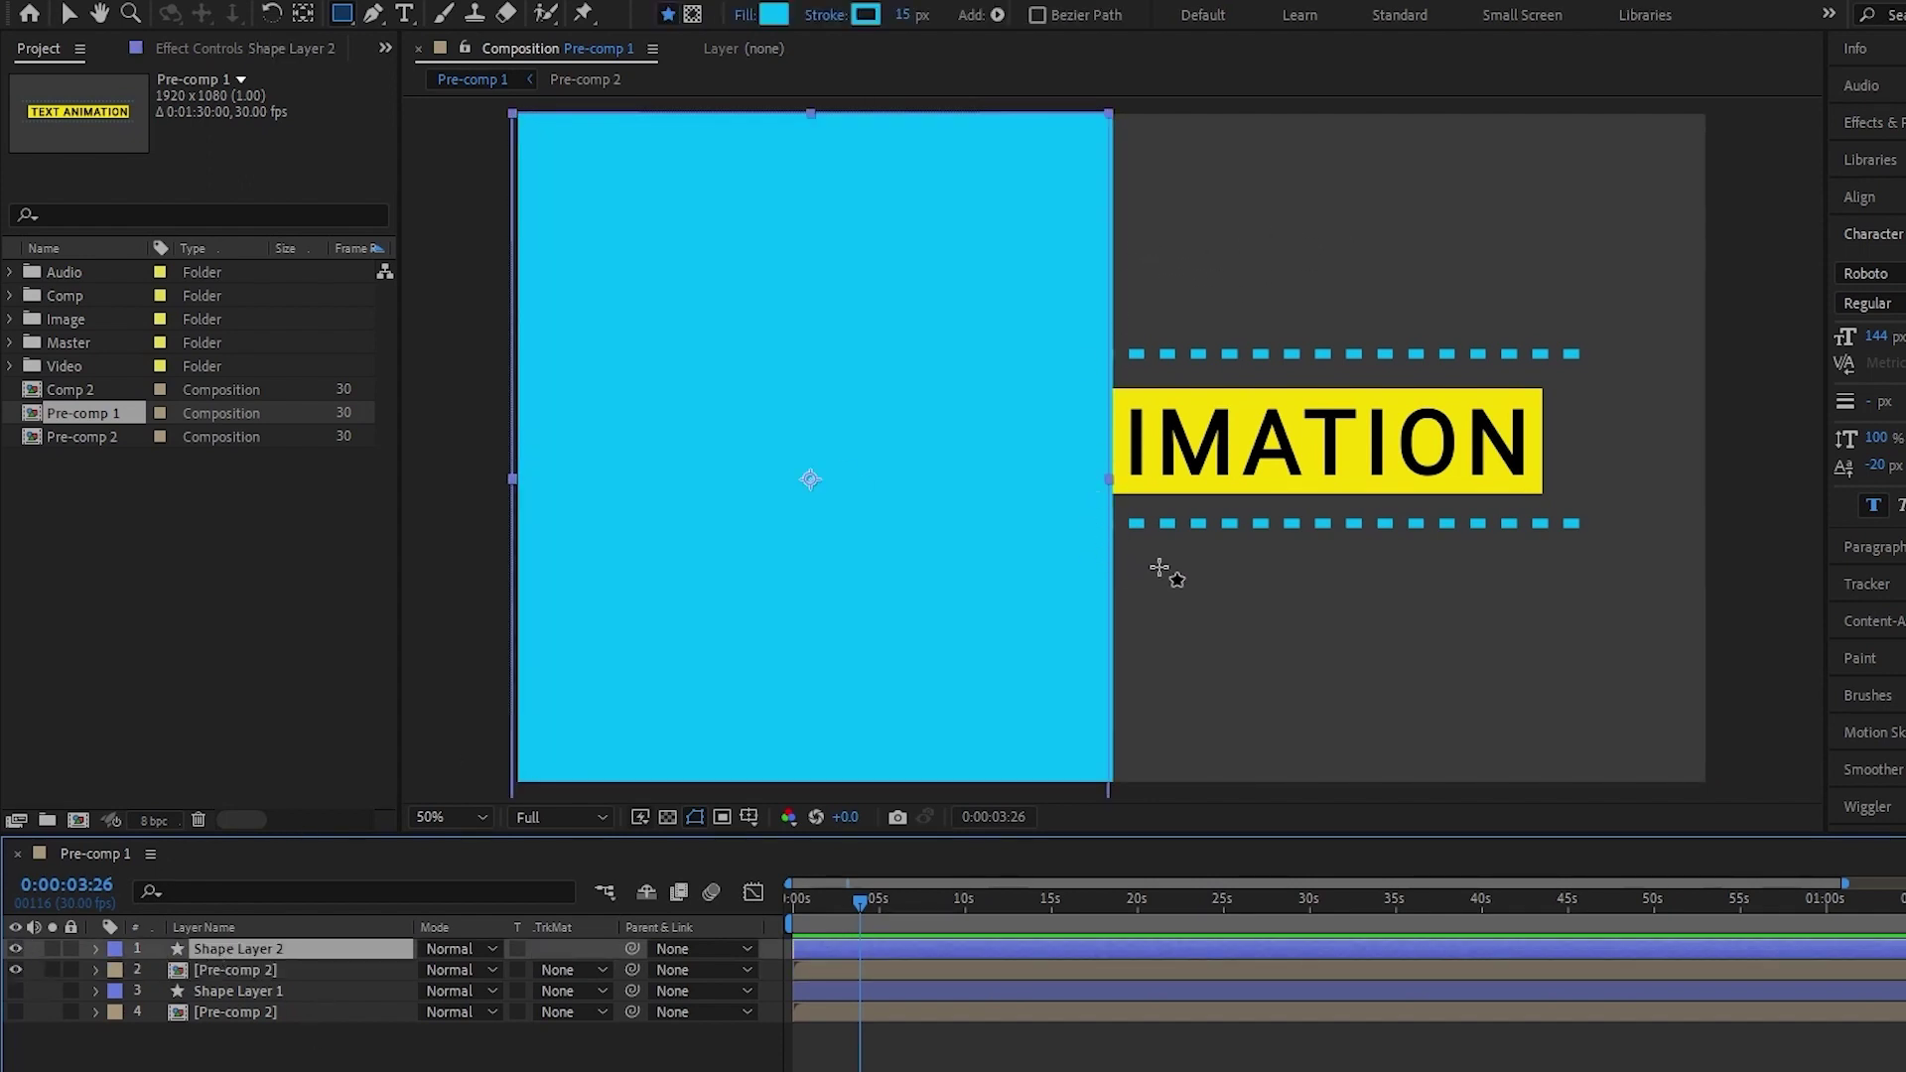
left_click(270, 968)
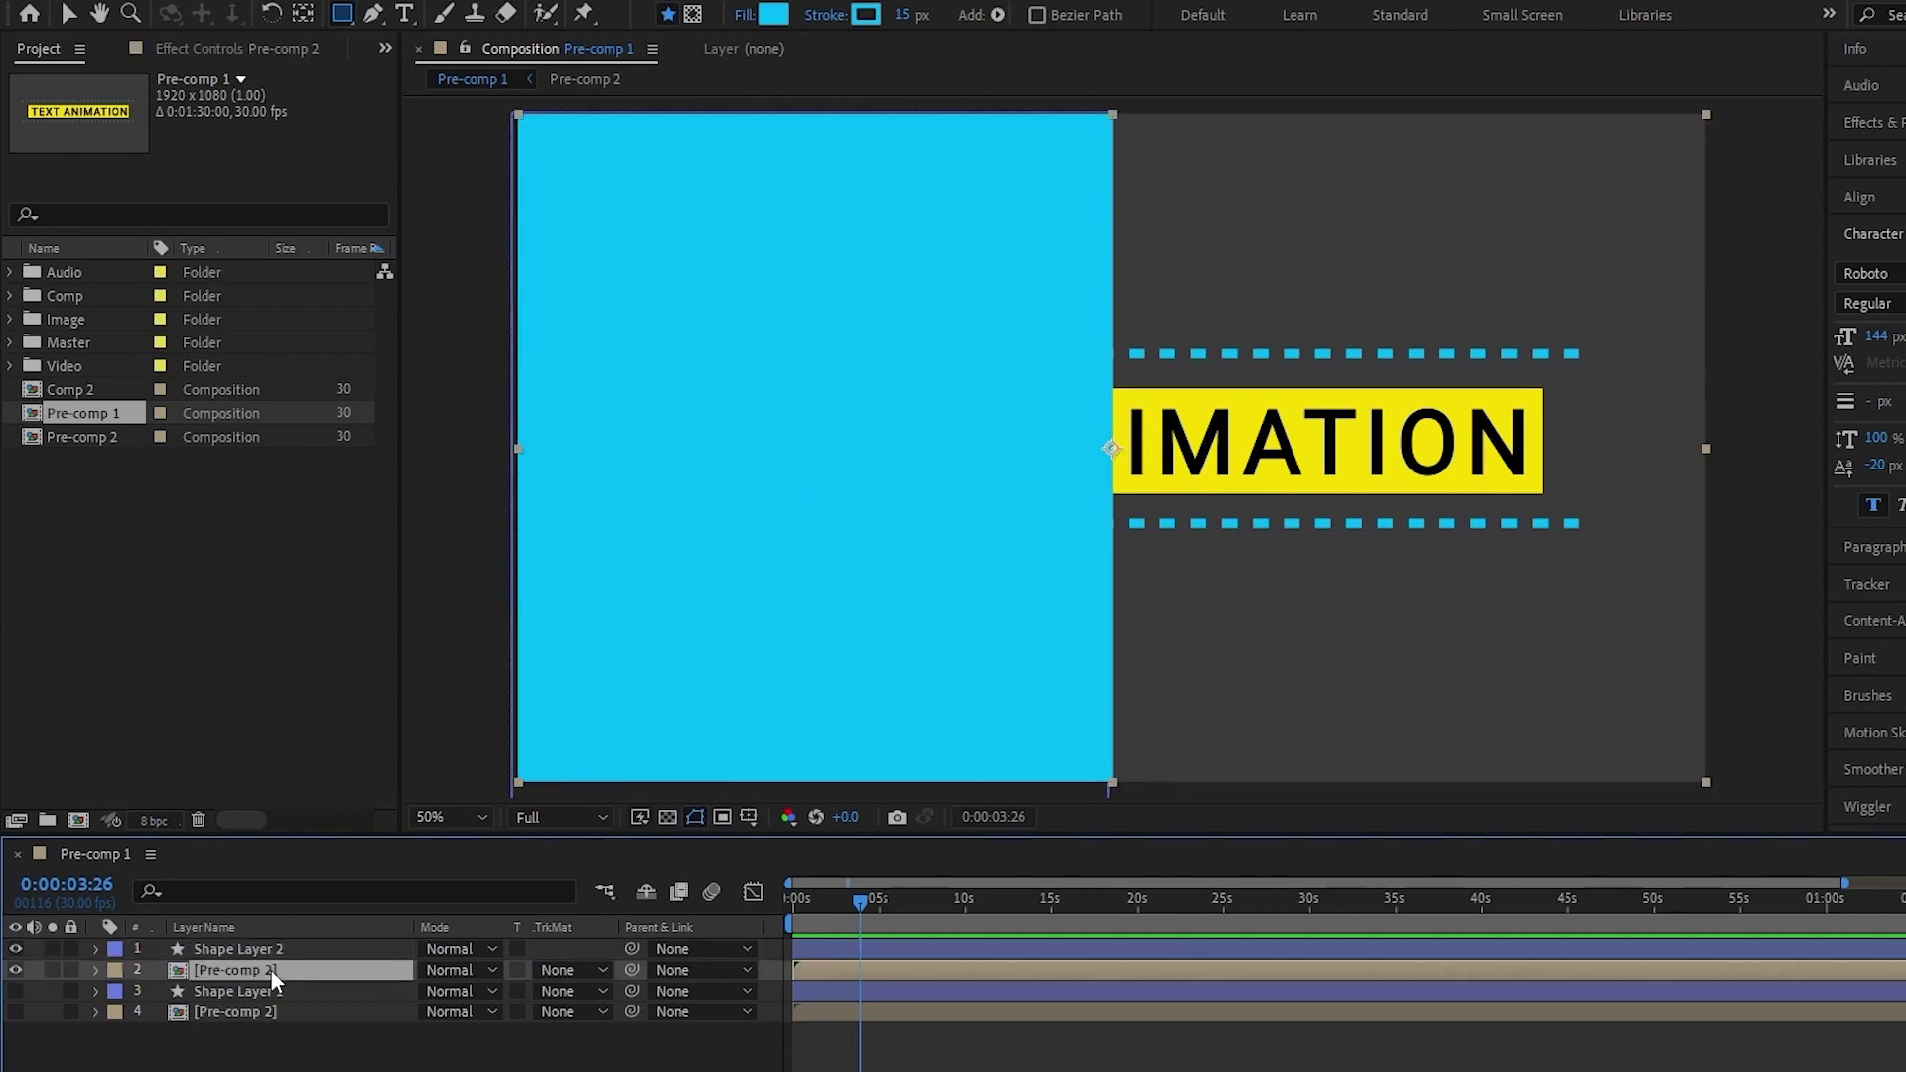
left_click(233, 946)
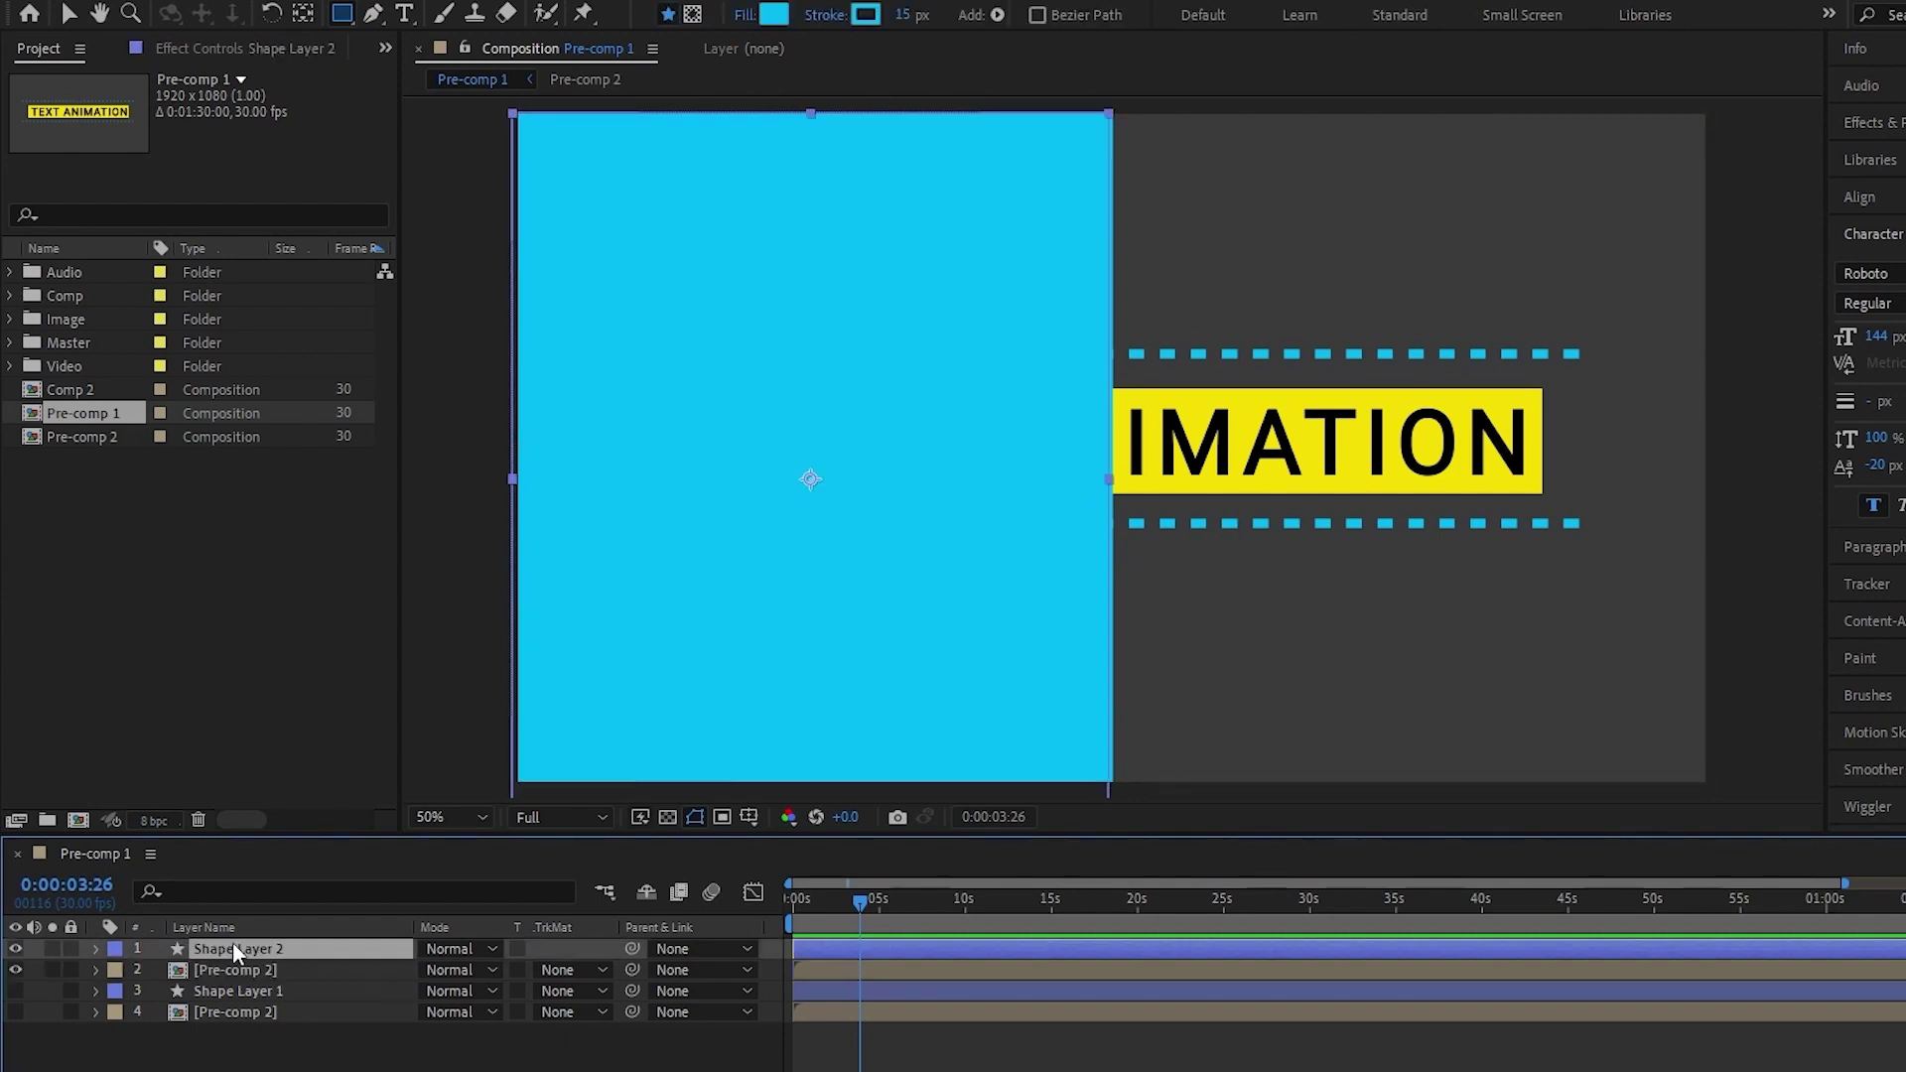
left_click(217, 968)
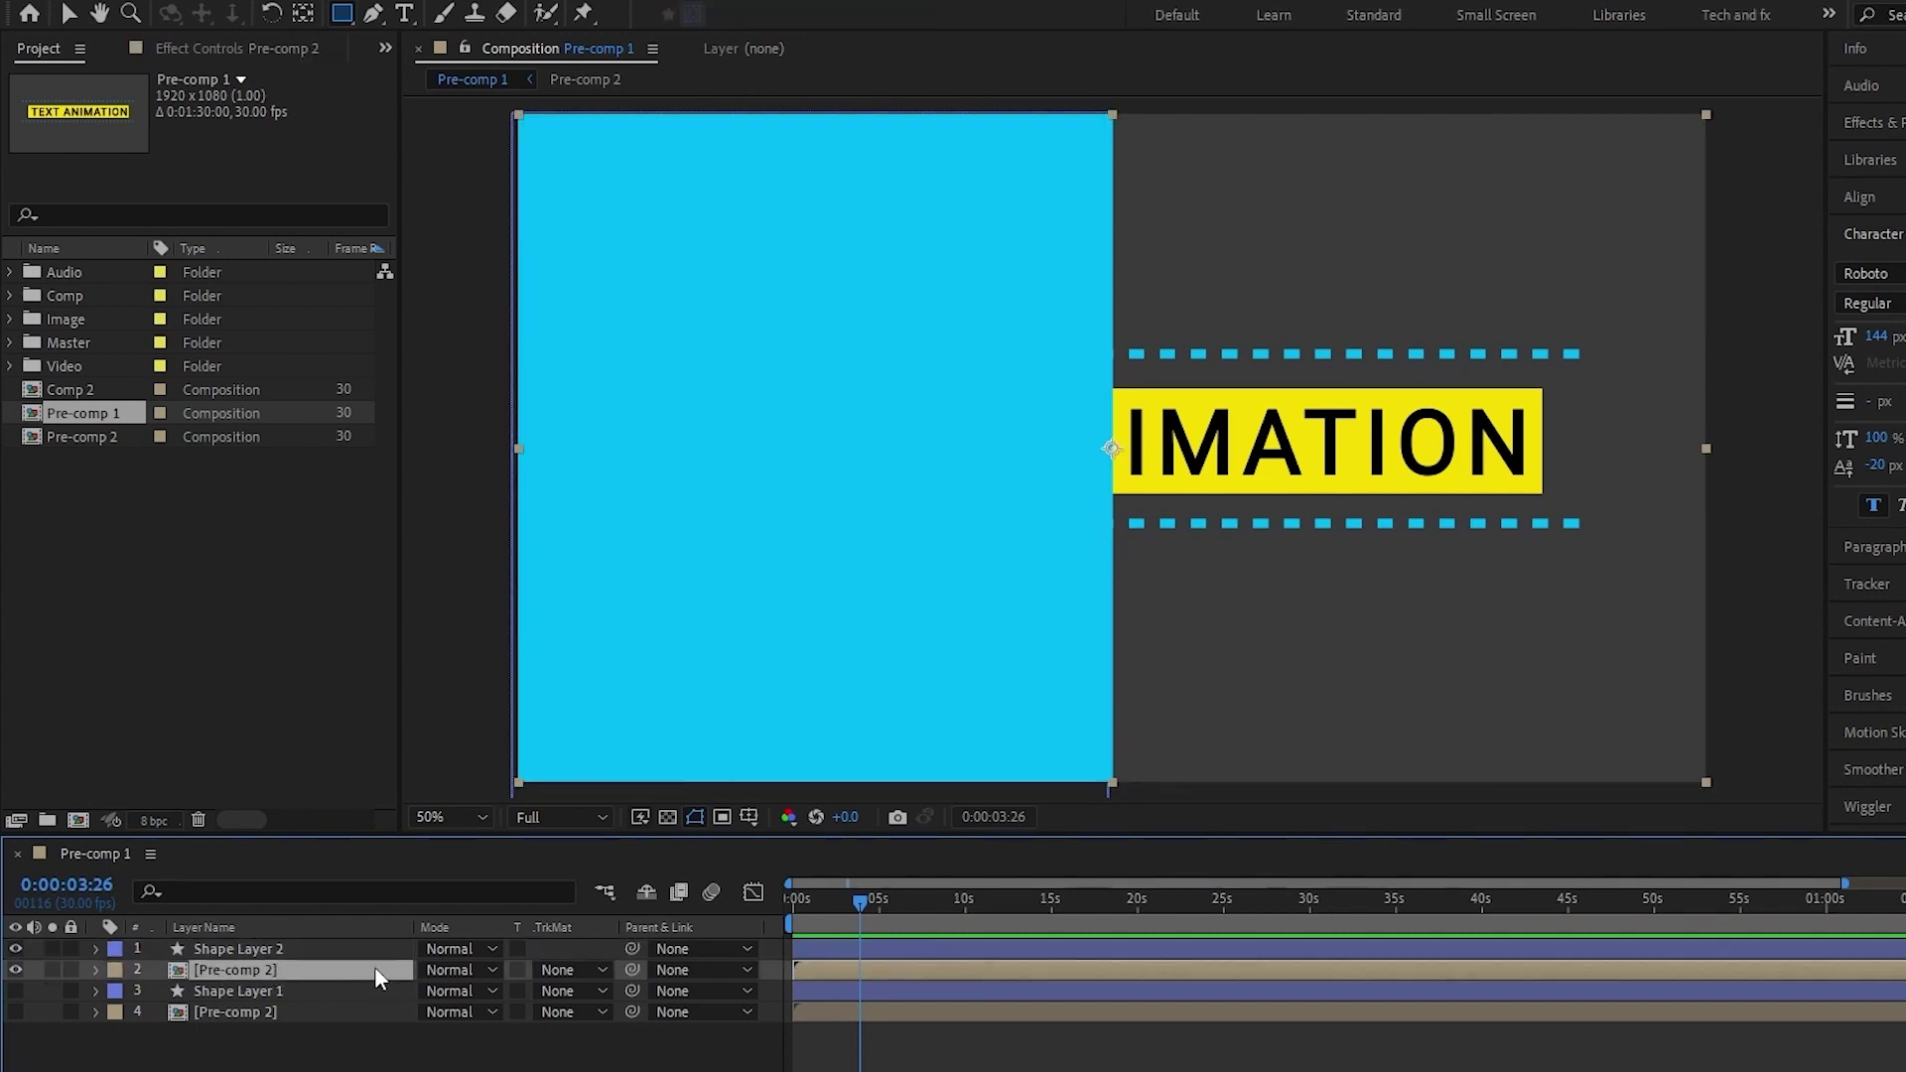
left_click(575, 968)
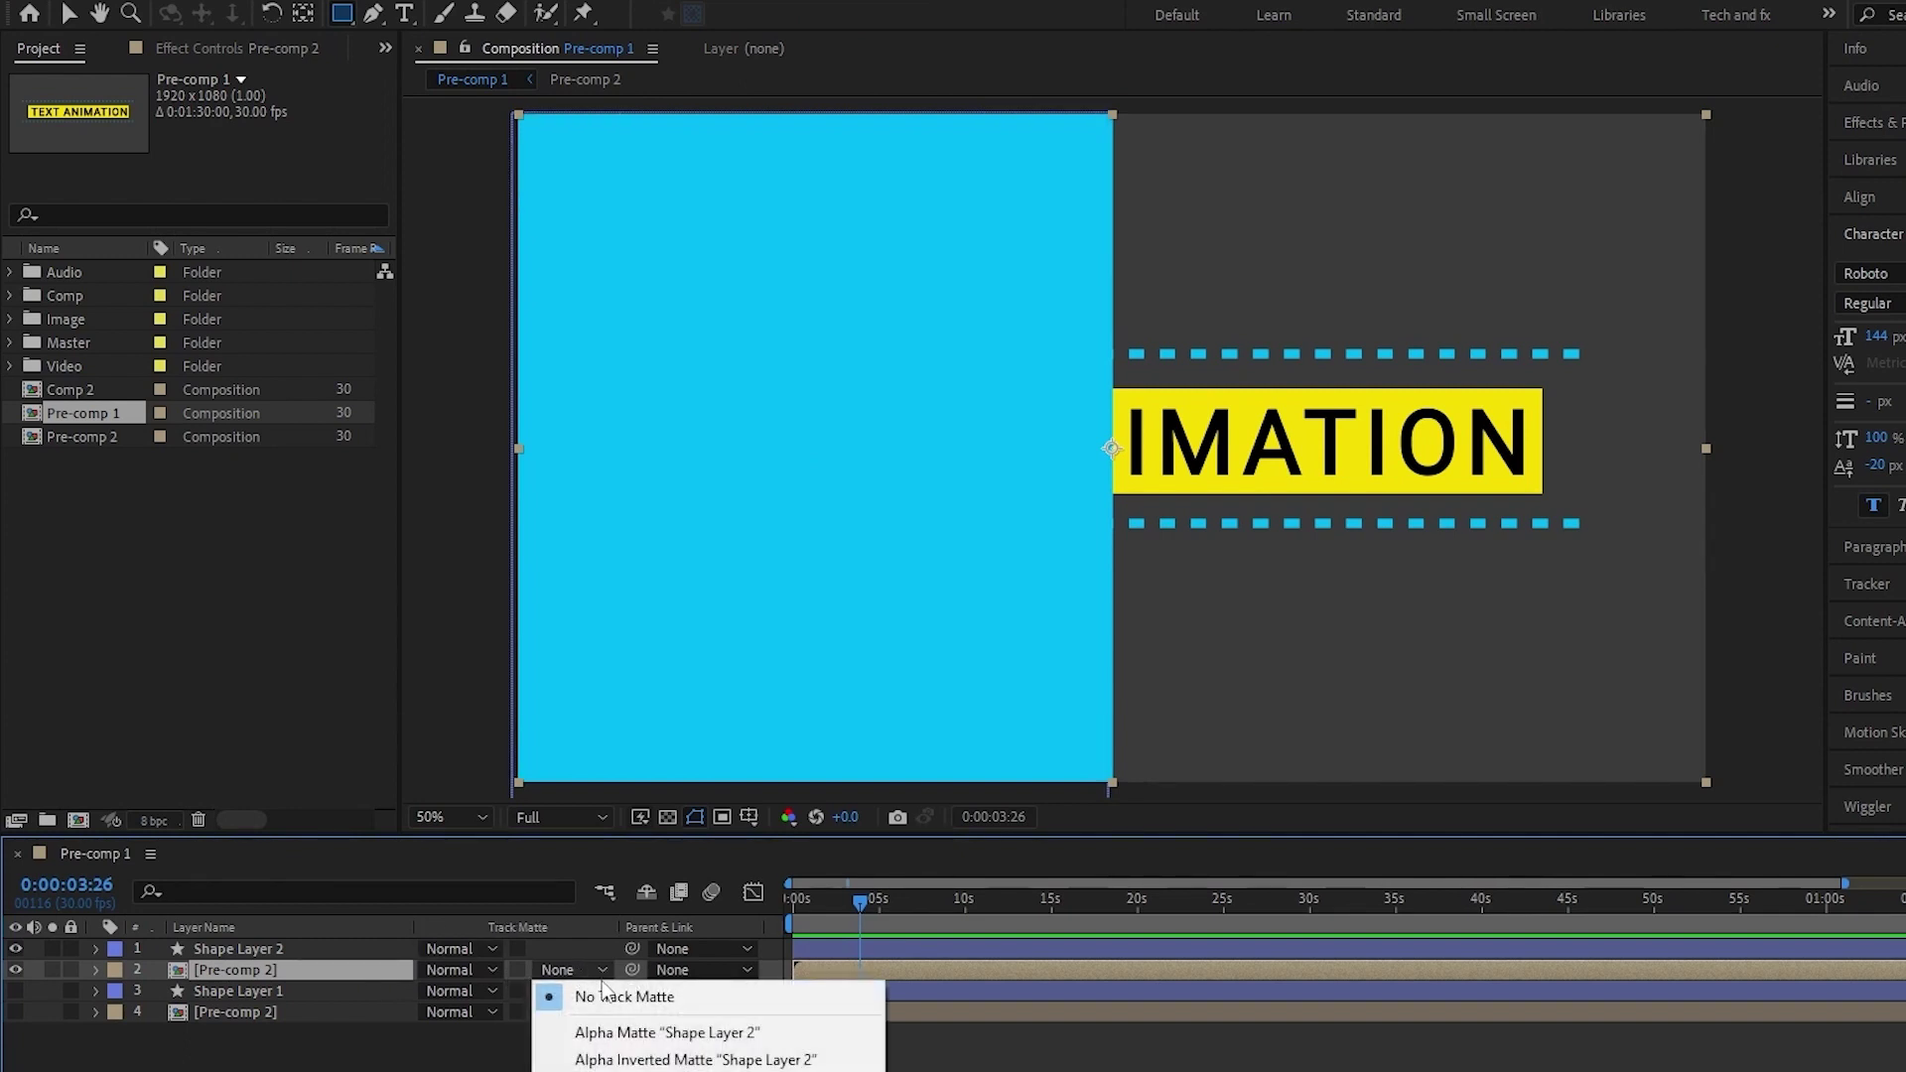
left_click(496, 1049)
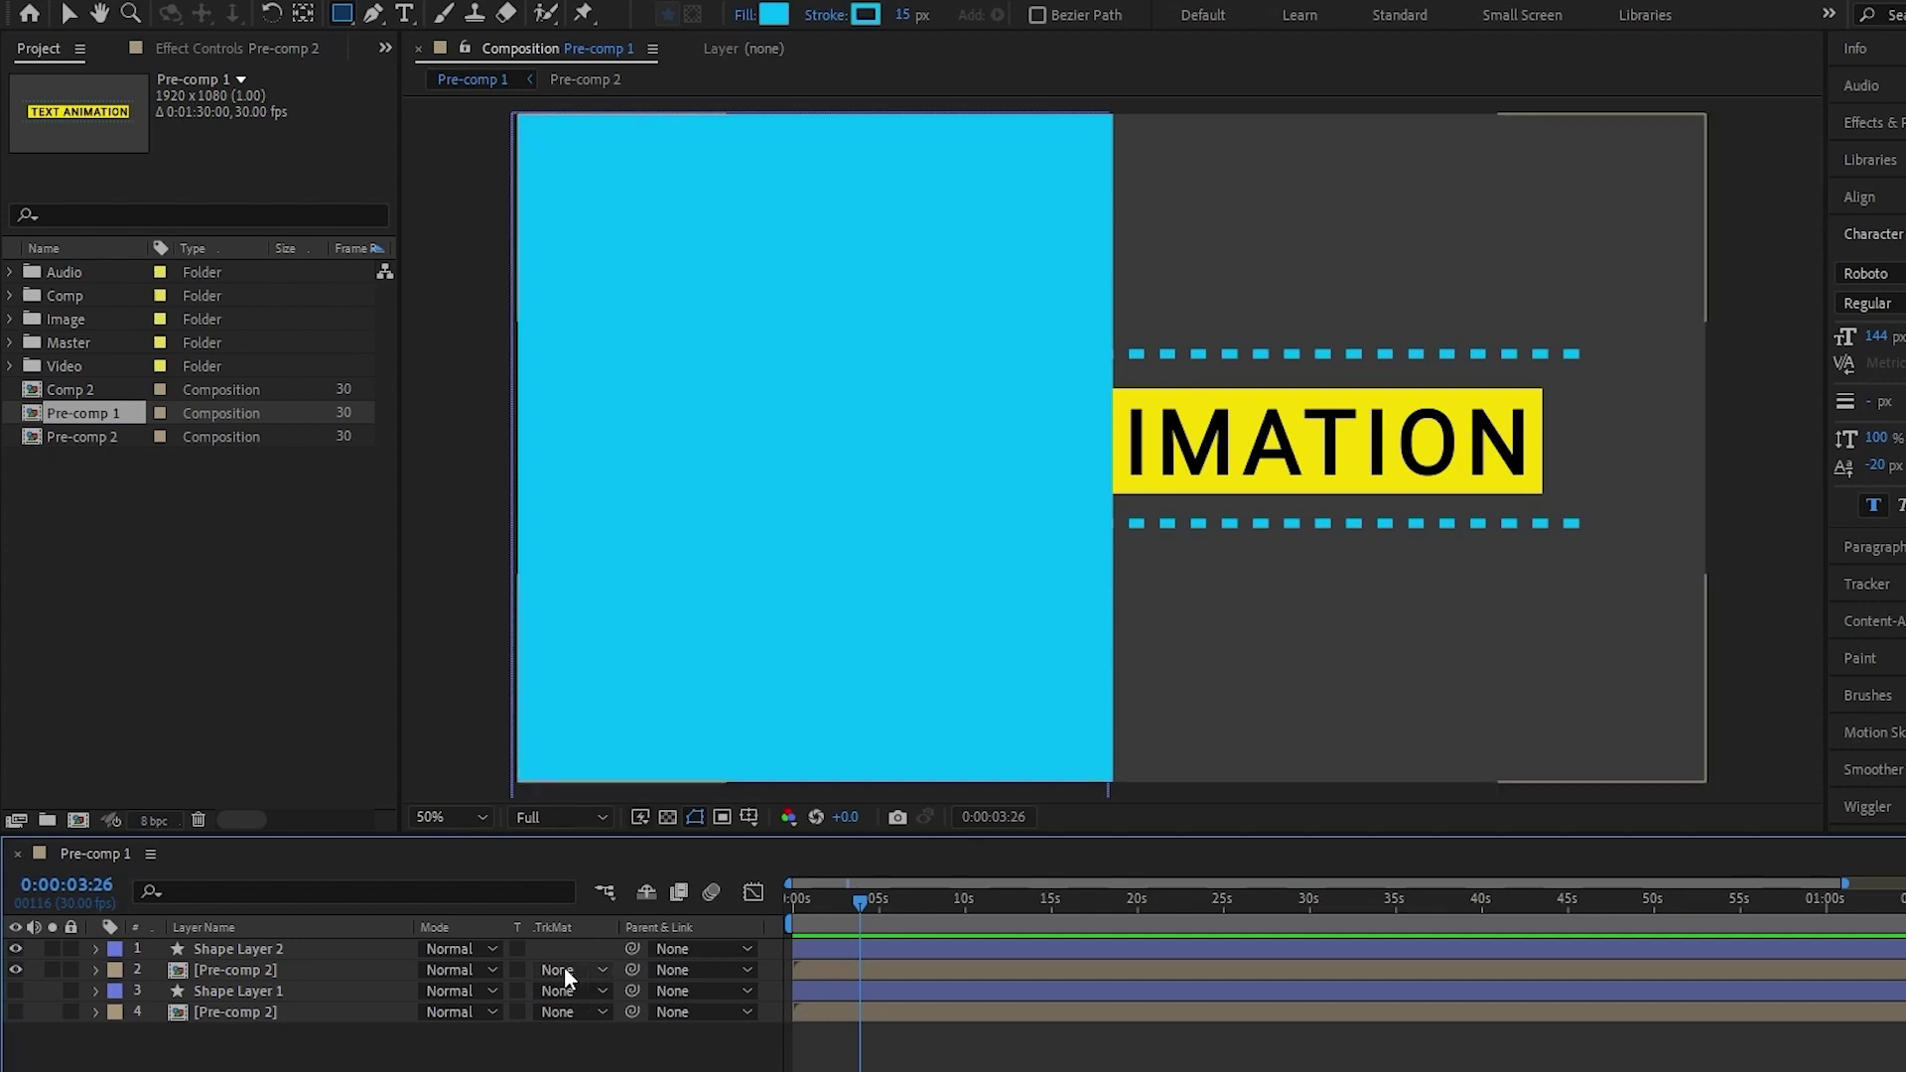
left_click(483, 1057)
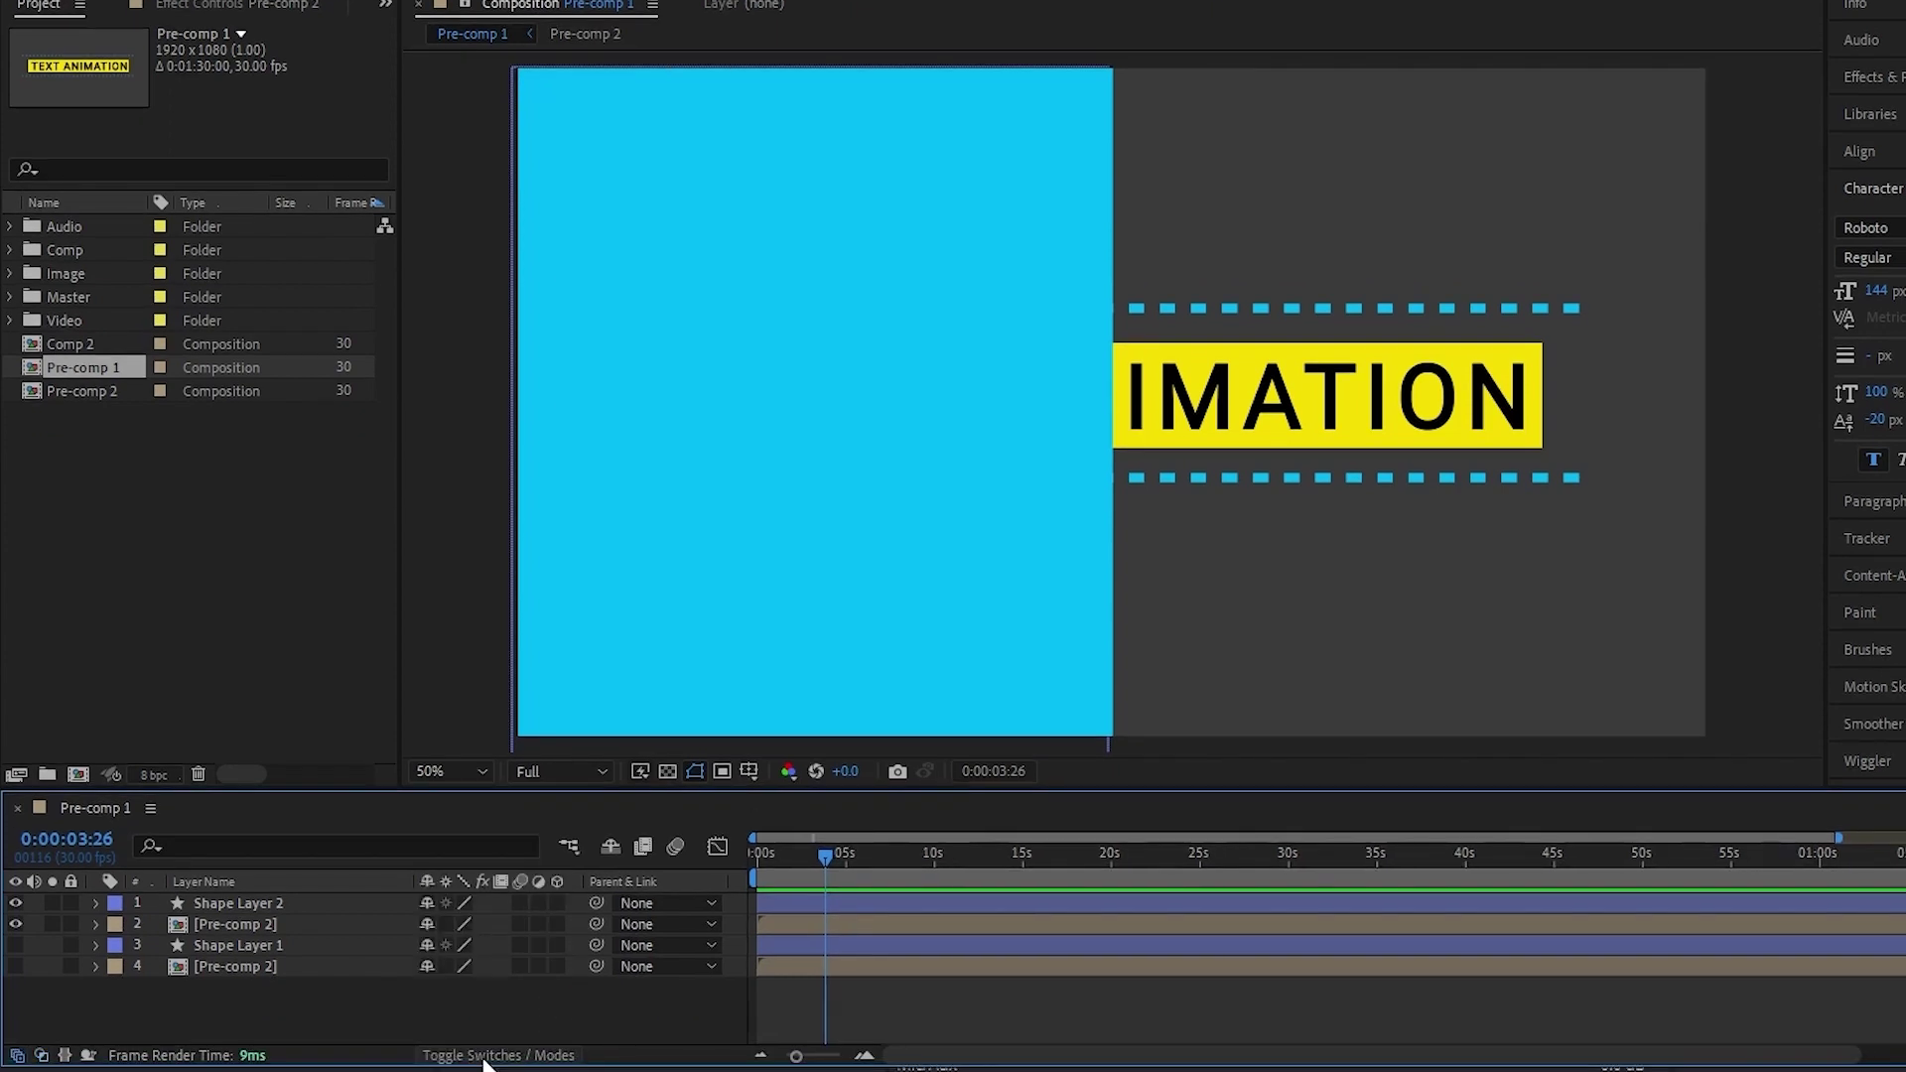
left_click(487, 1058)
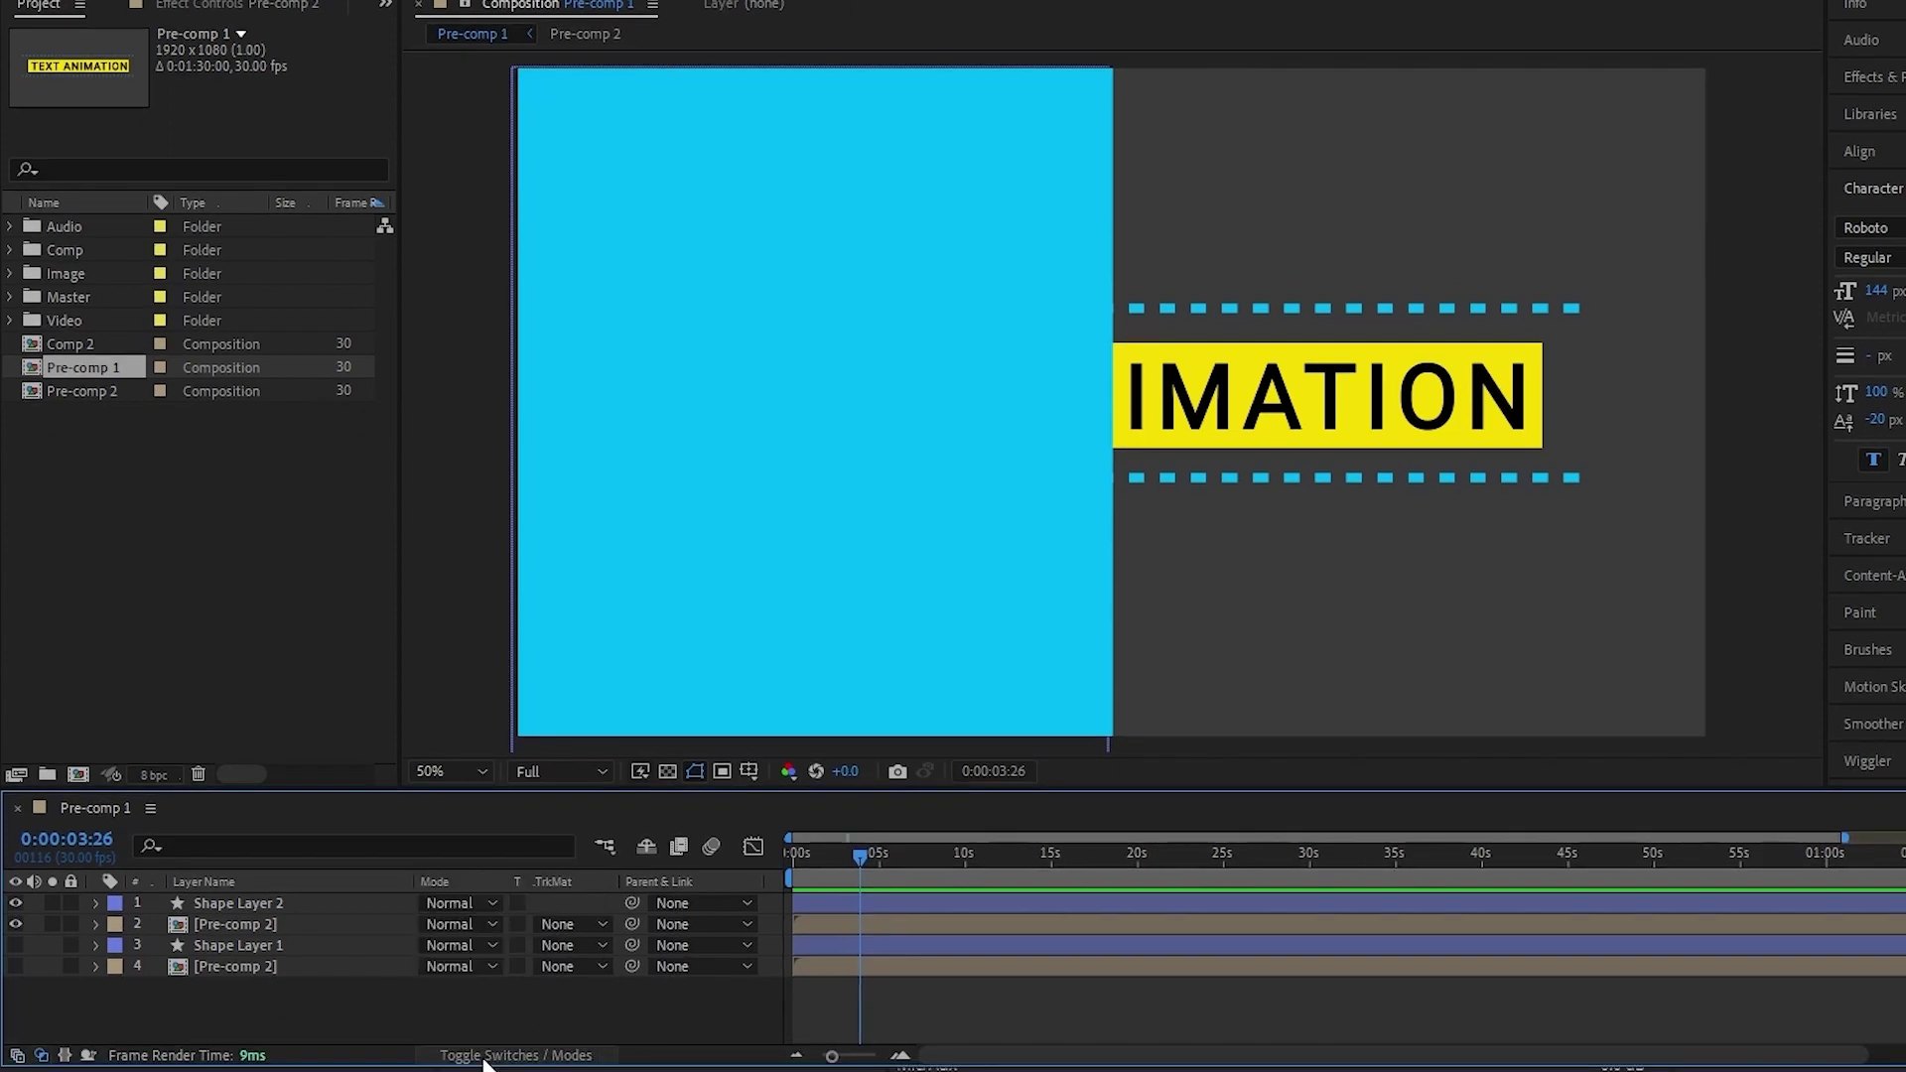
left_click(574, 925)
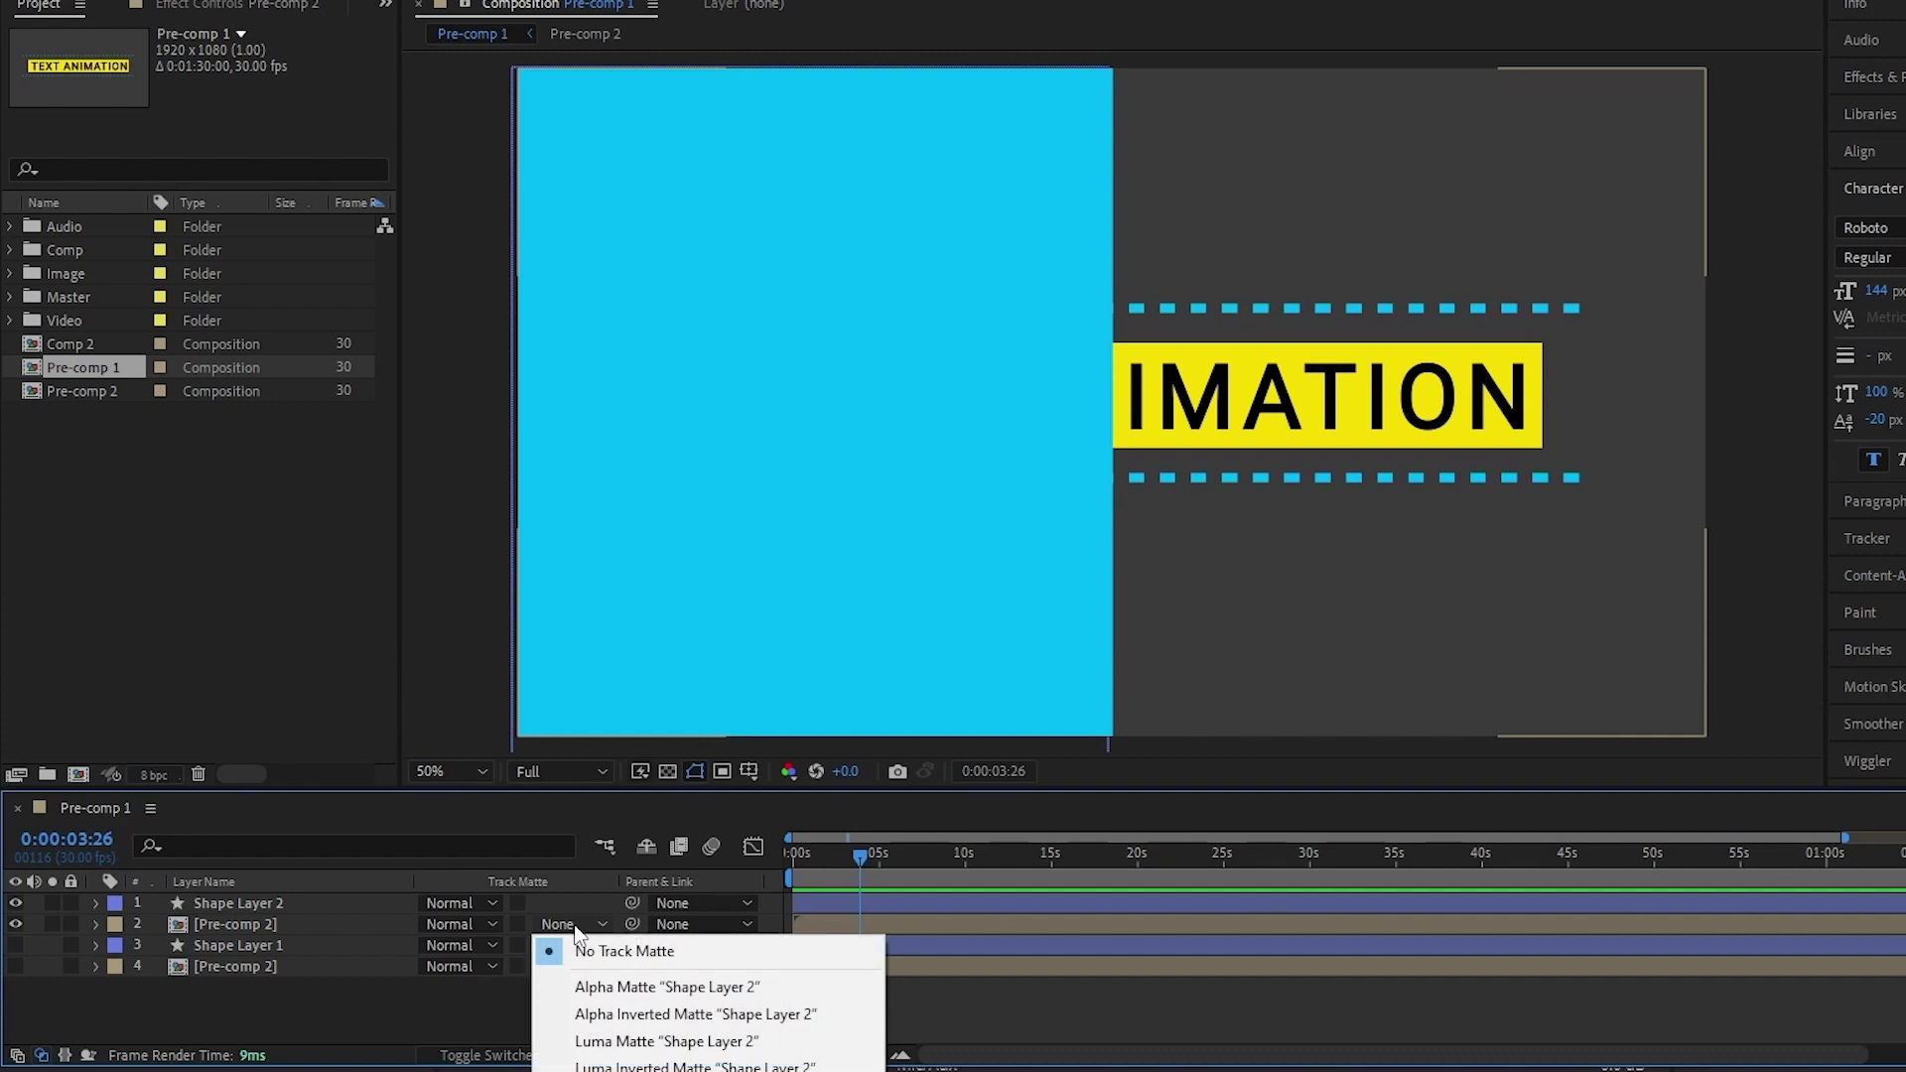
left_click(599, 989)
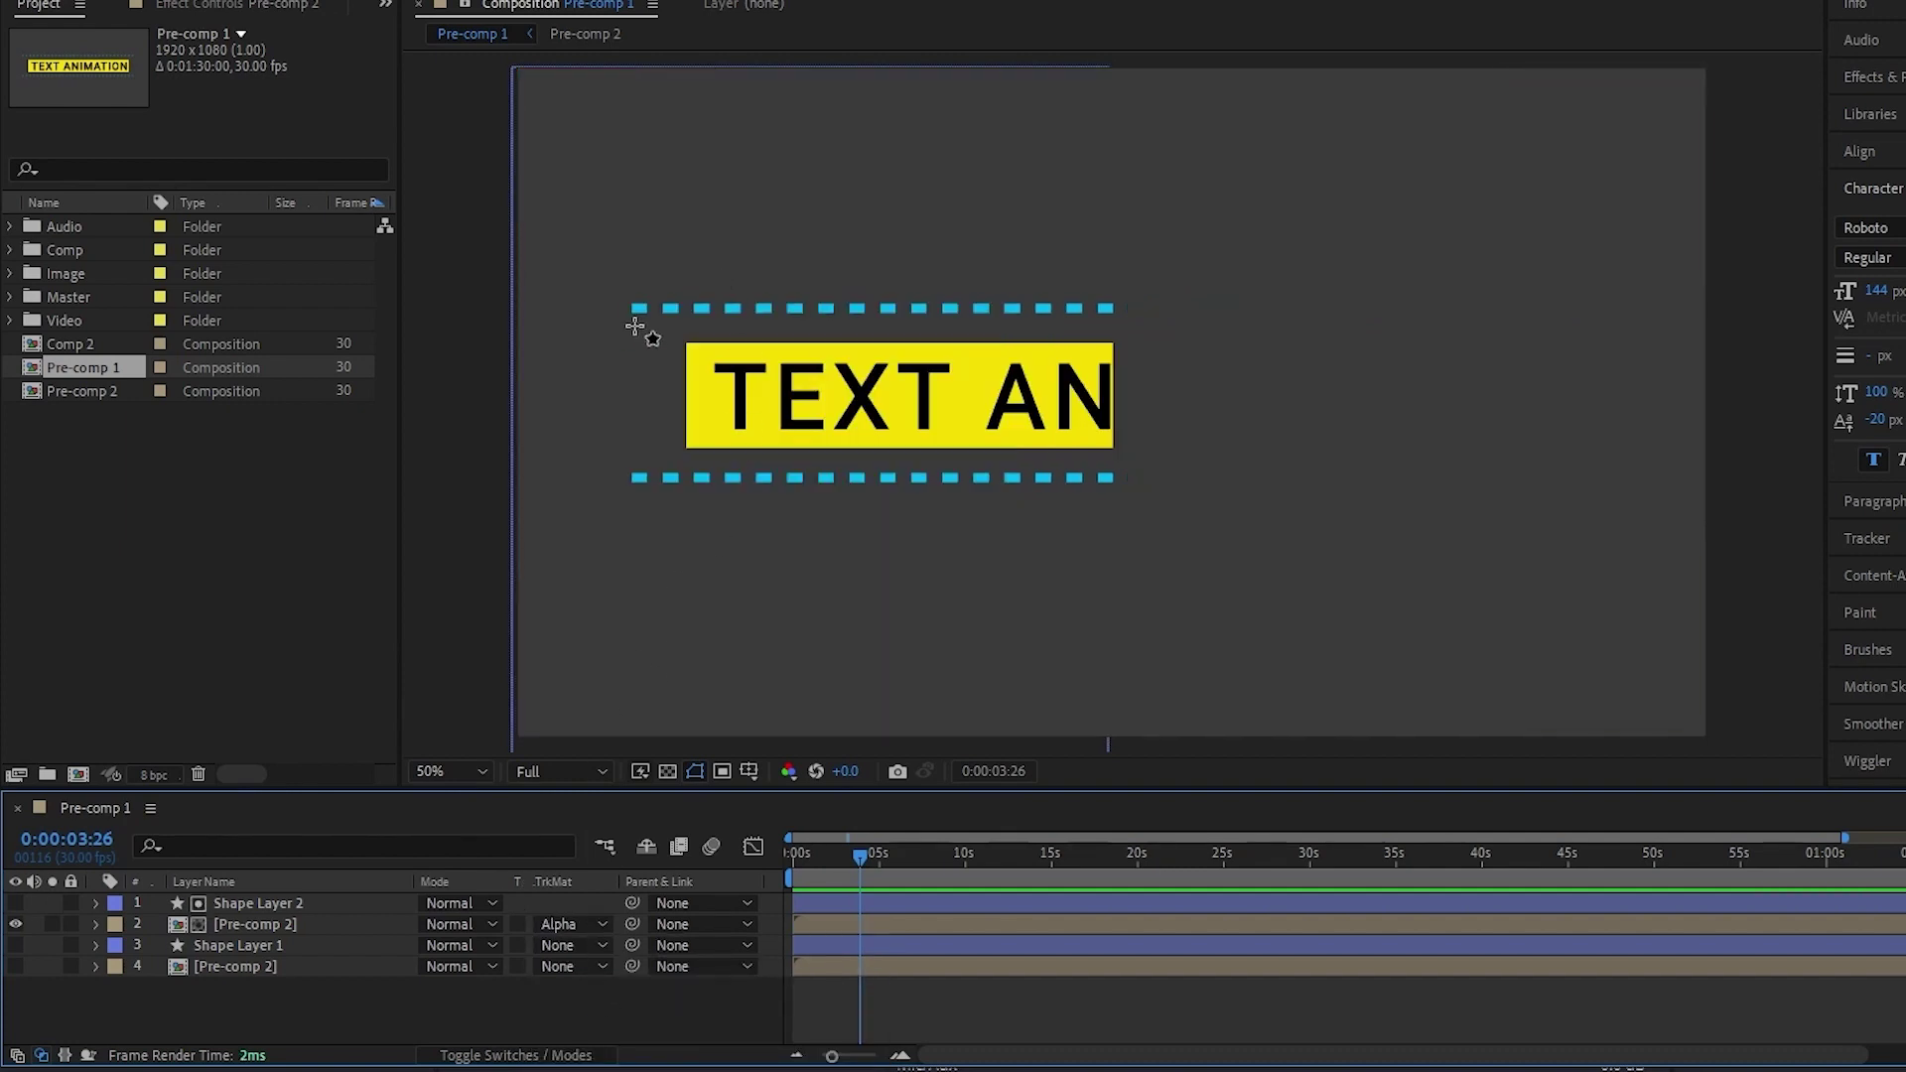
- Turn visibility back on for Shape Layer 1 and the lower Pre-comp 2 copy
left_click(294, 903)
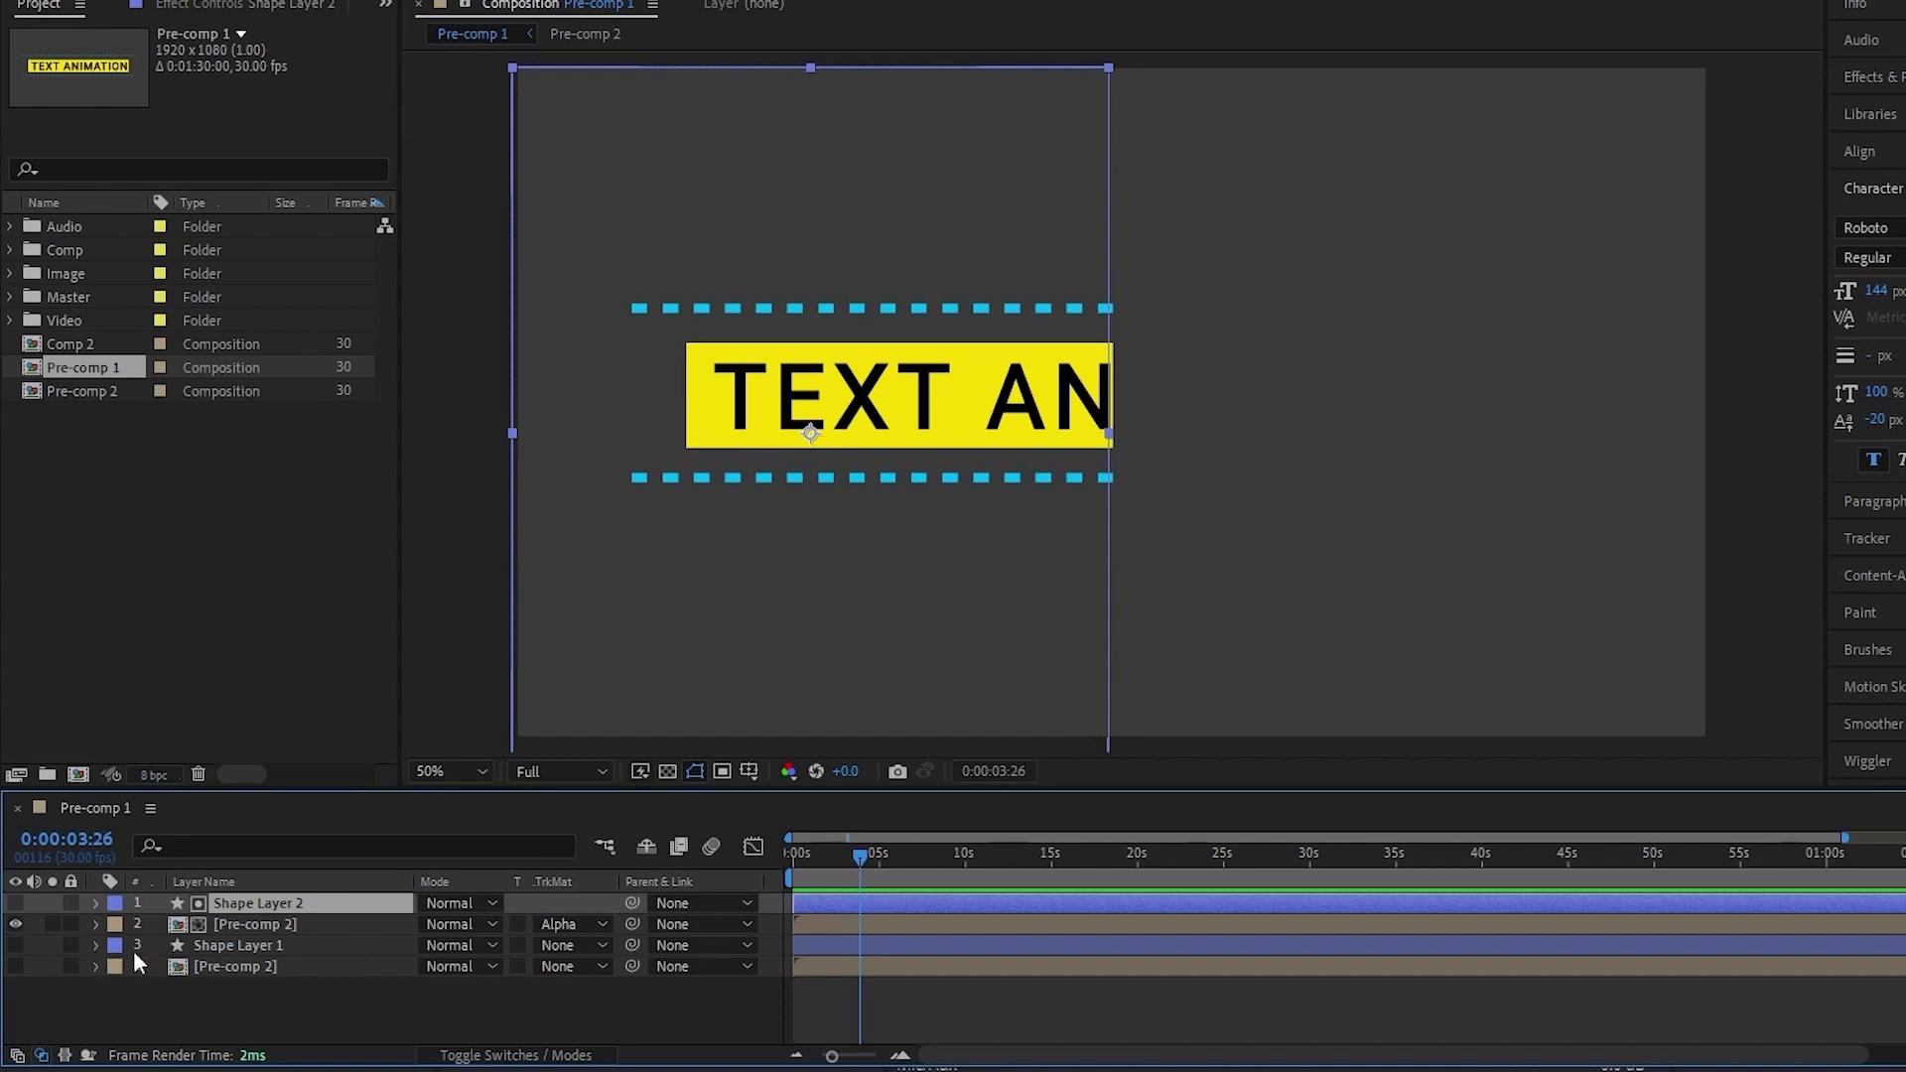
left_click(191, 947)
left_click(159, 965)
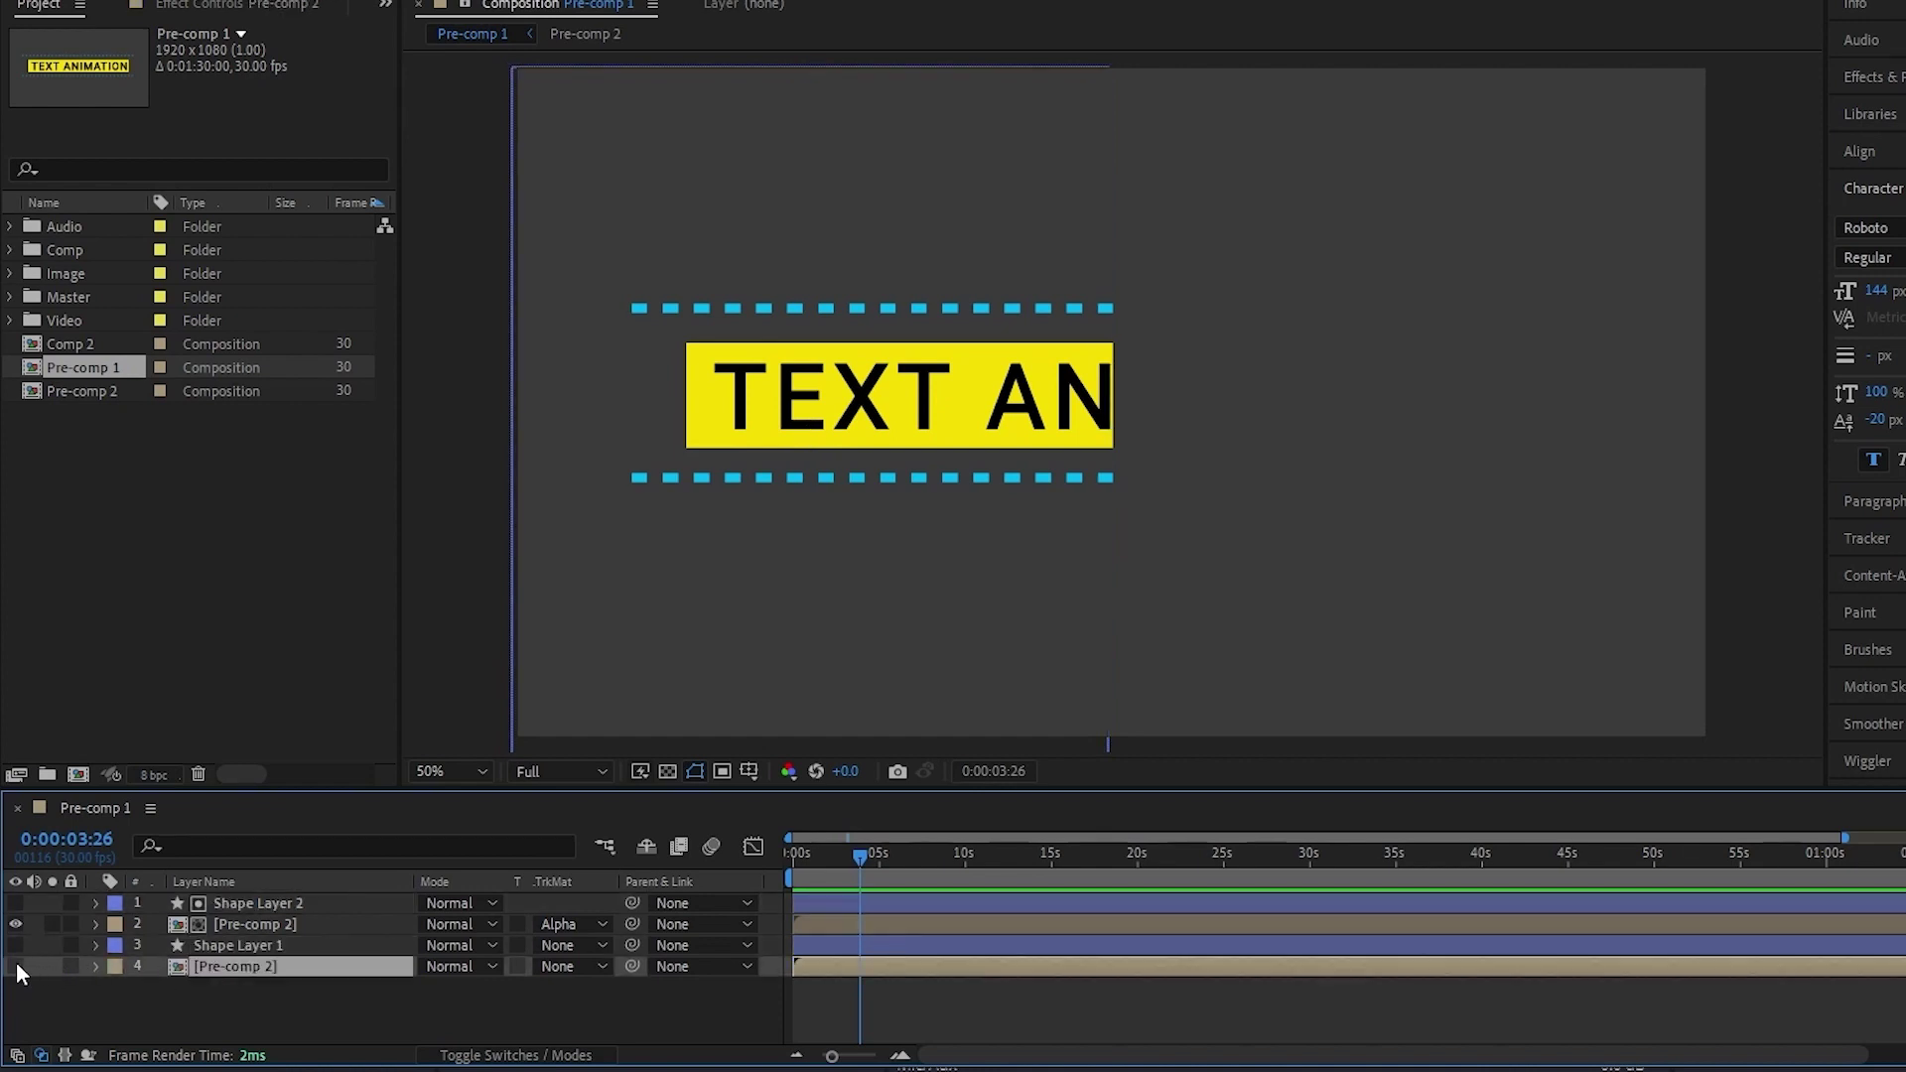
left_click_drag(16, 966, 16, 945)
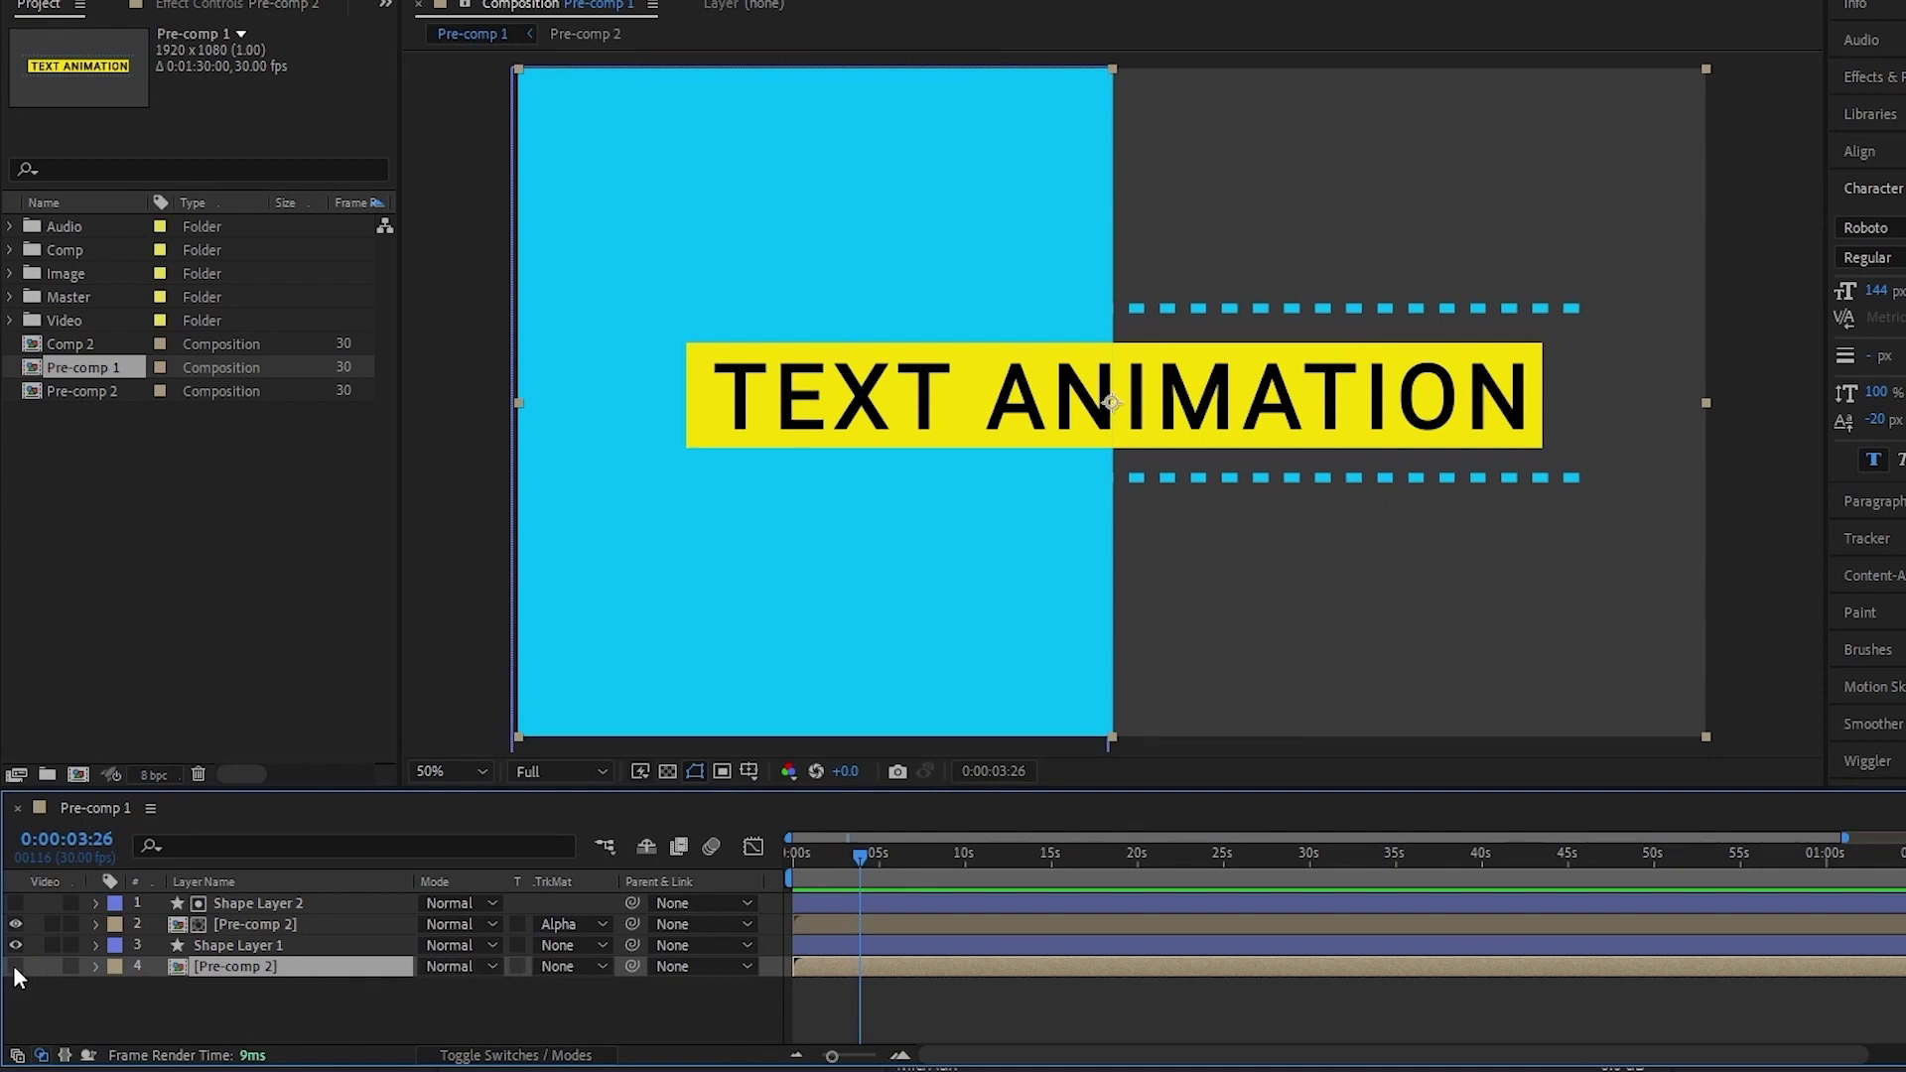
- Hide layers 3–4, try an inverted matte on the upper copy, then revert it to Alpha Matte
left_click_drag(14, 965, 16, 943)
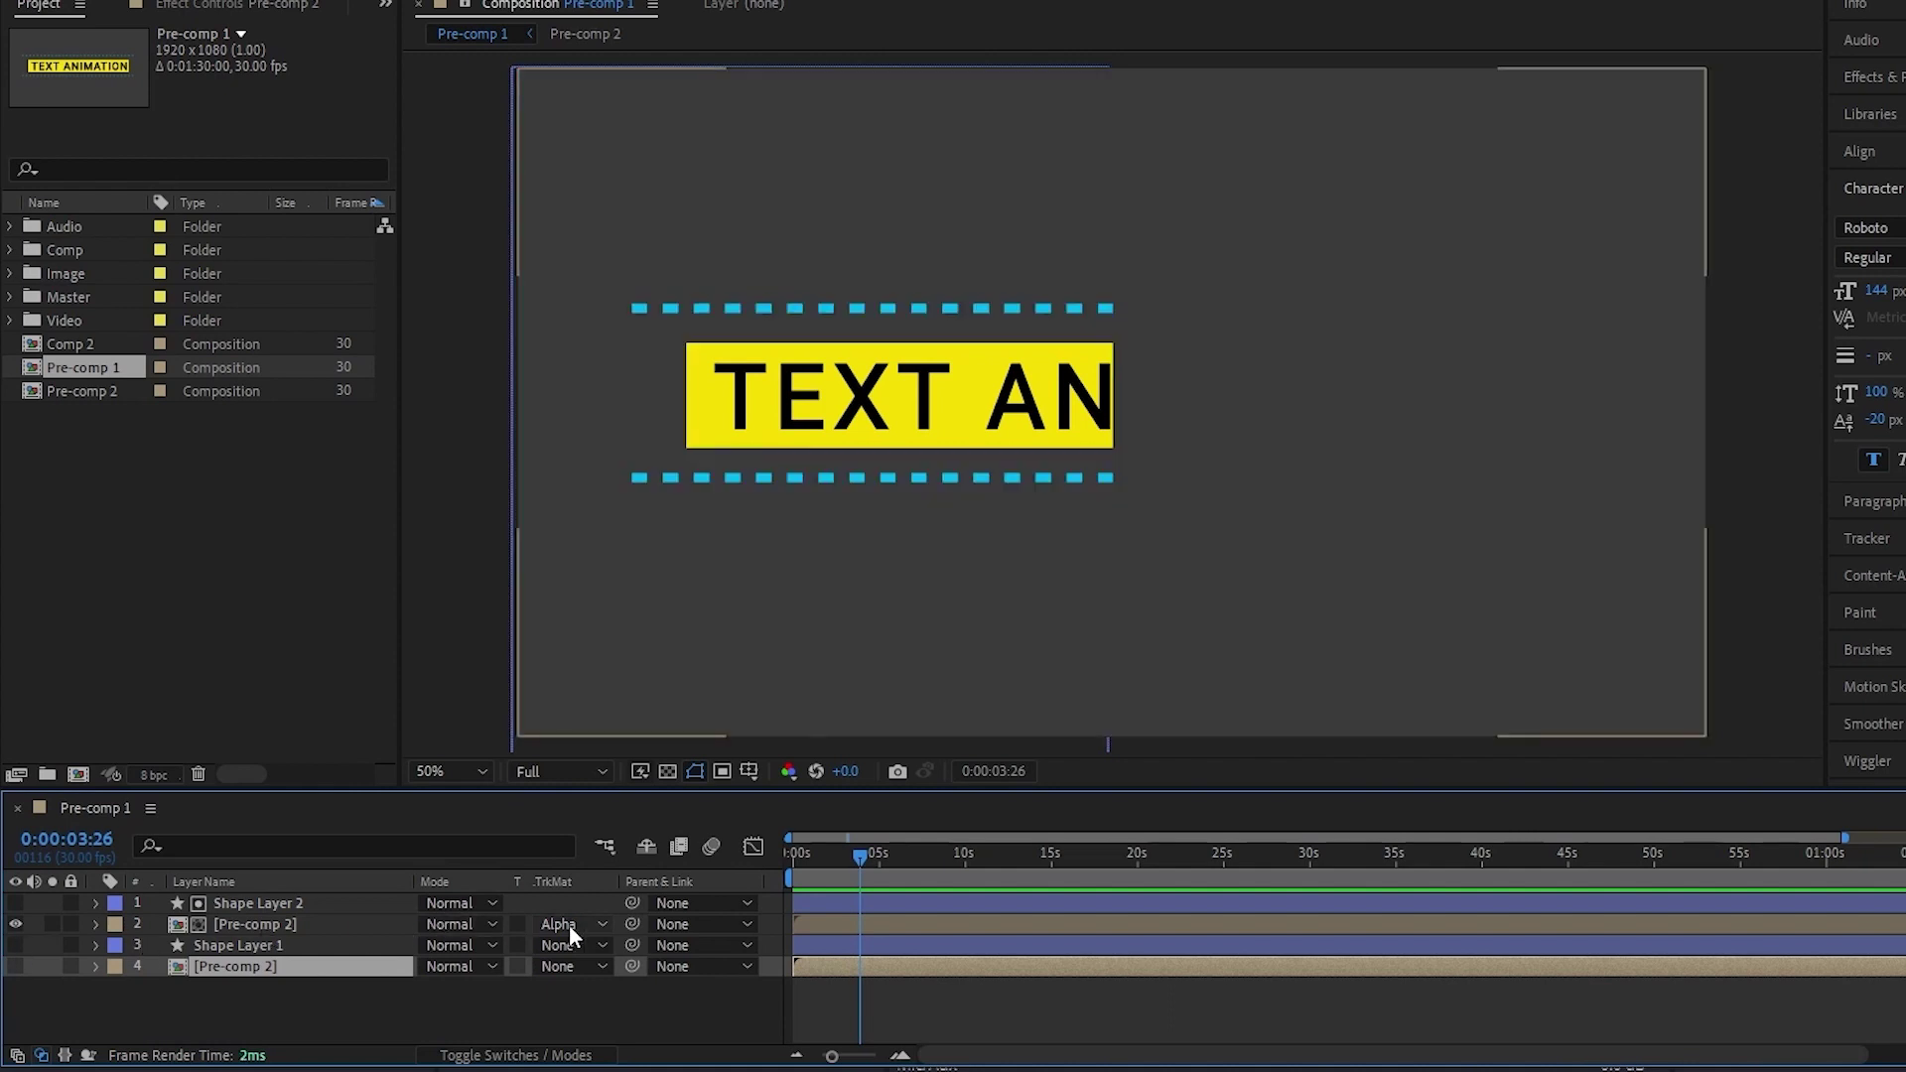
left_click(570, 926)
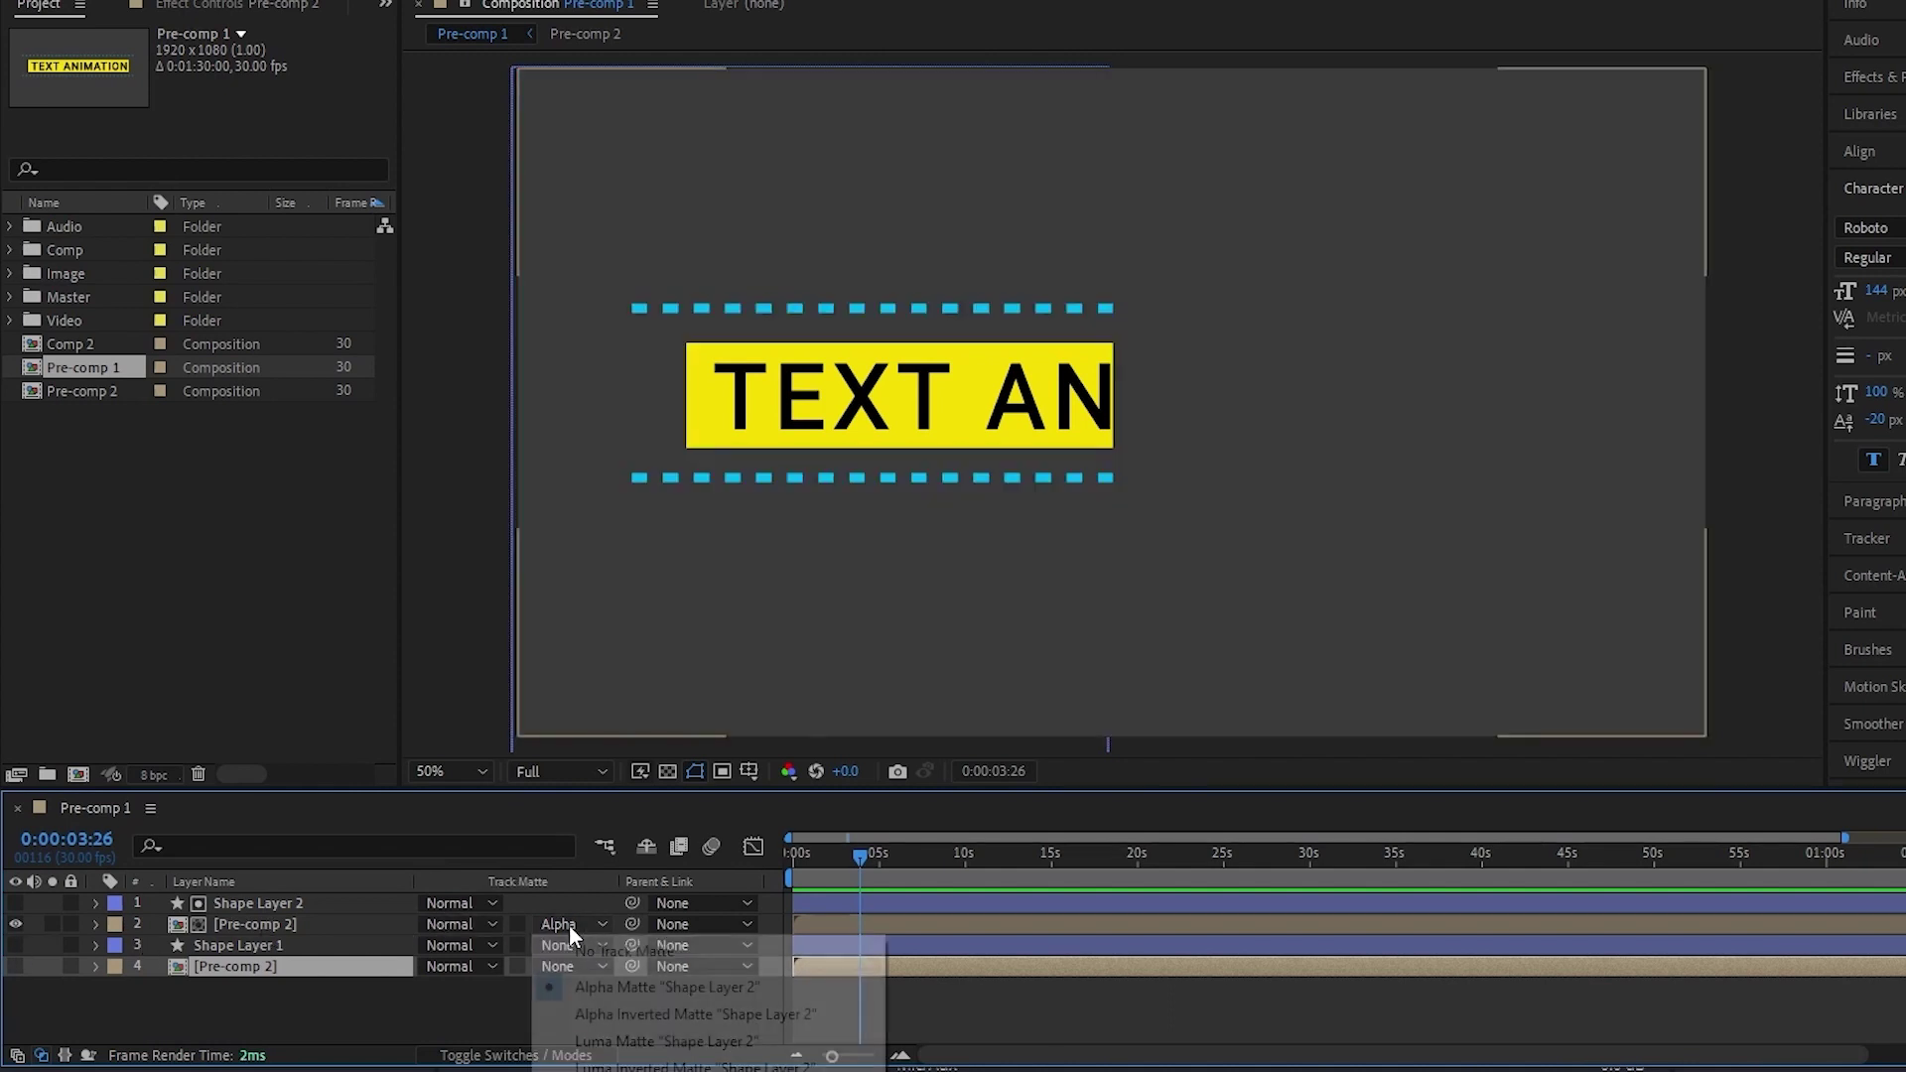
left_click(677, 1015)
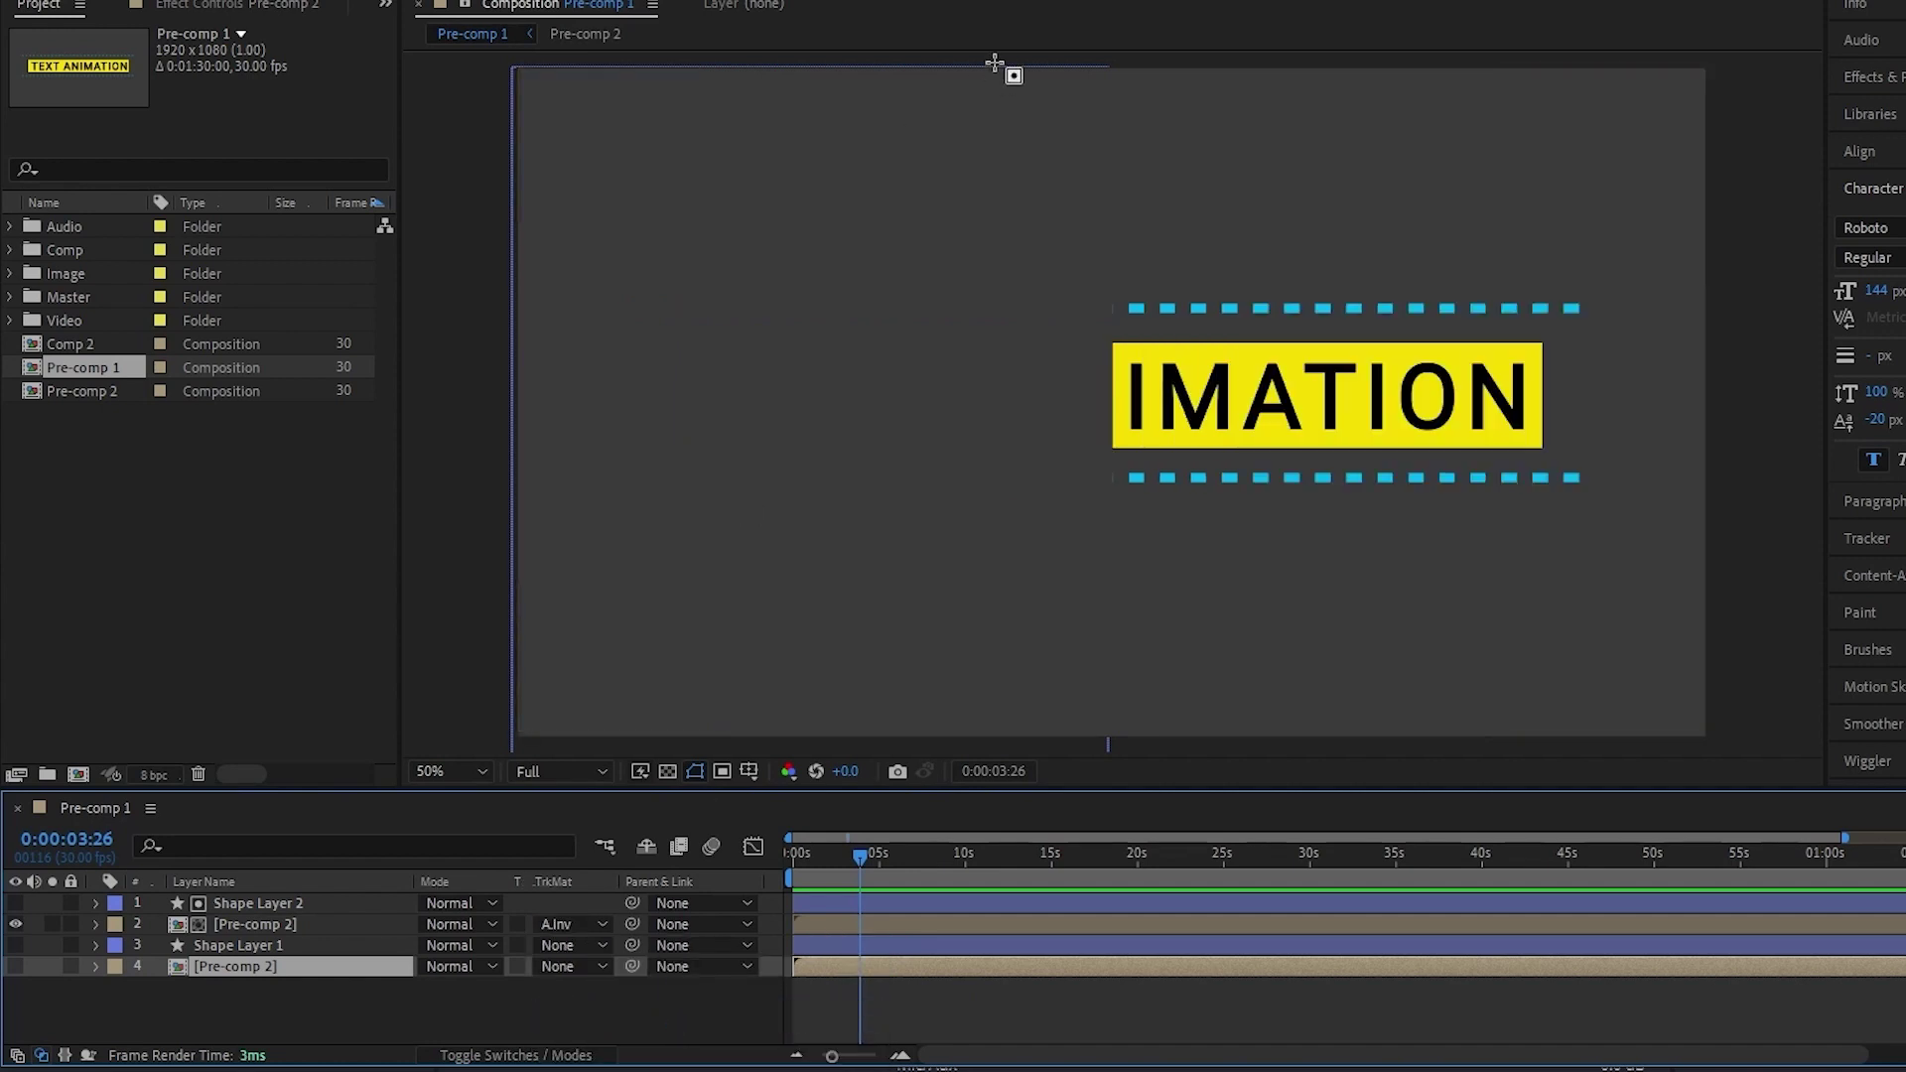
left_click(305, 905)
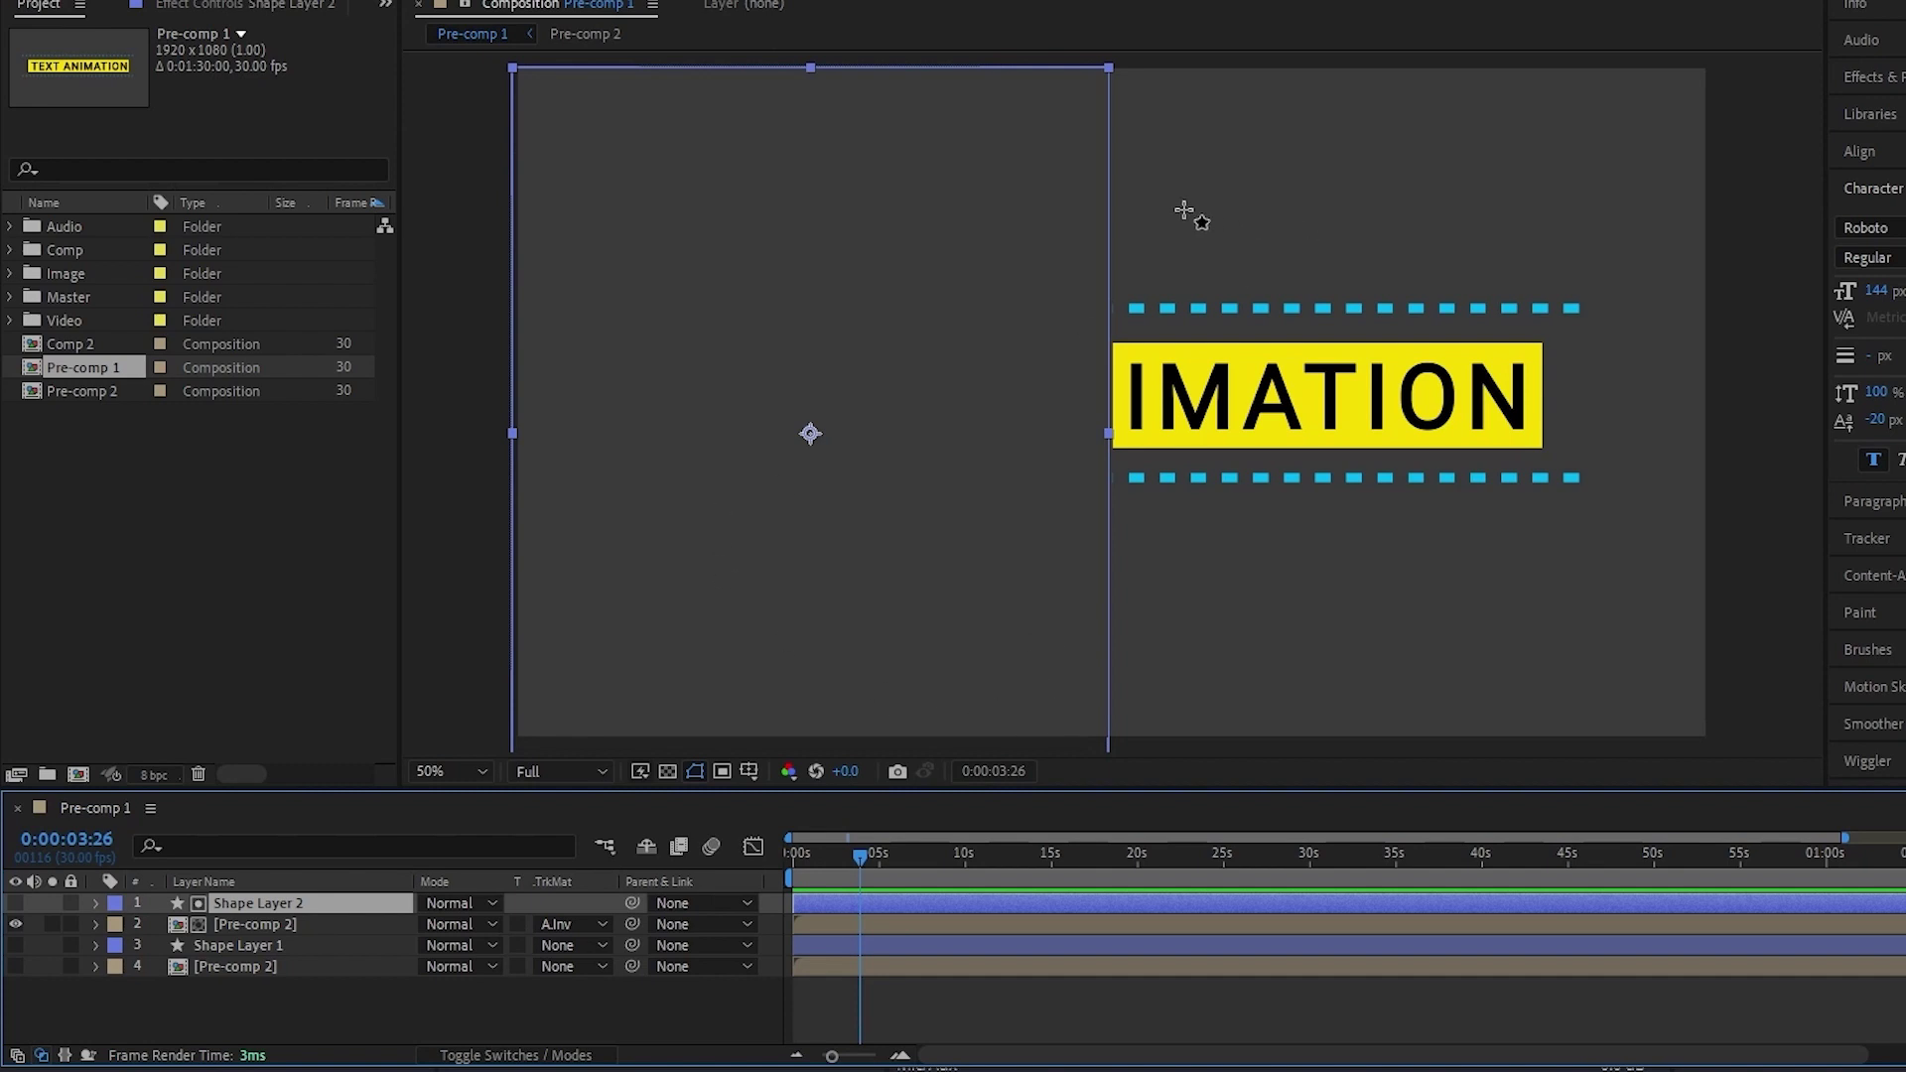
left_click(275, 924)
left_click(240, 903)
left_click(297, 924)
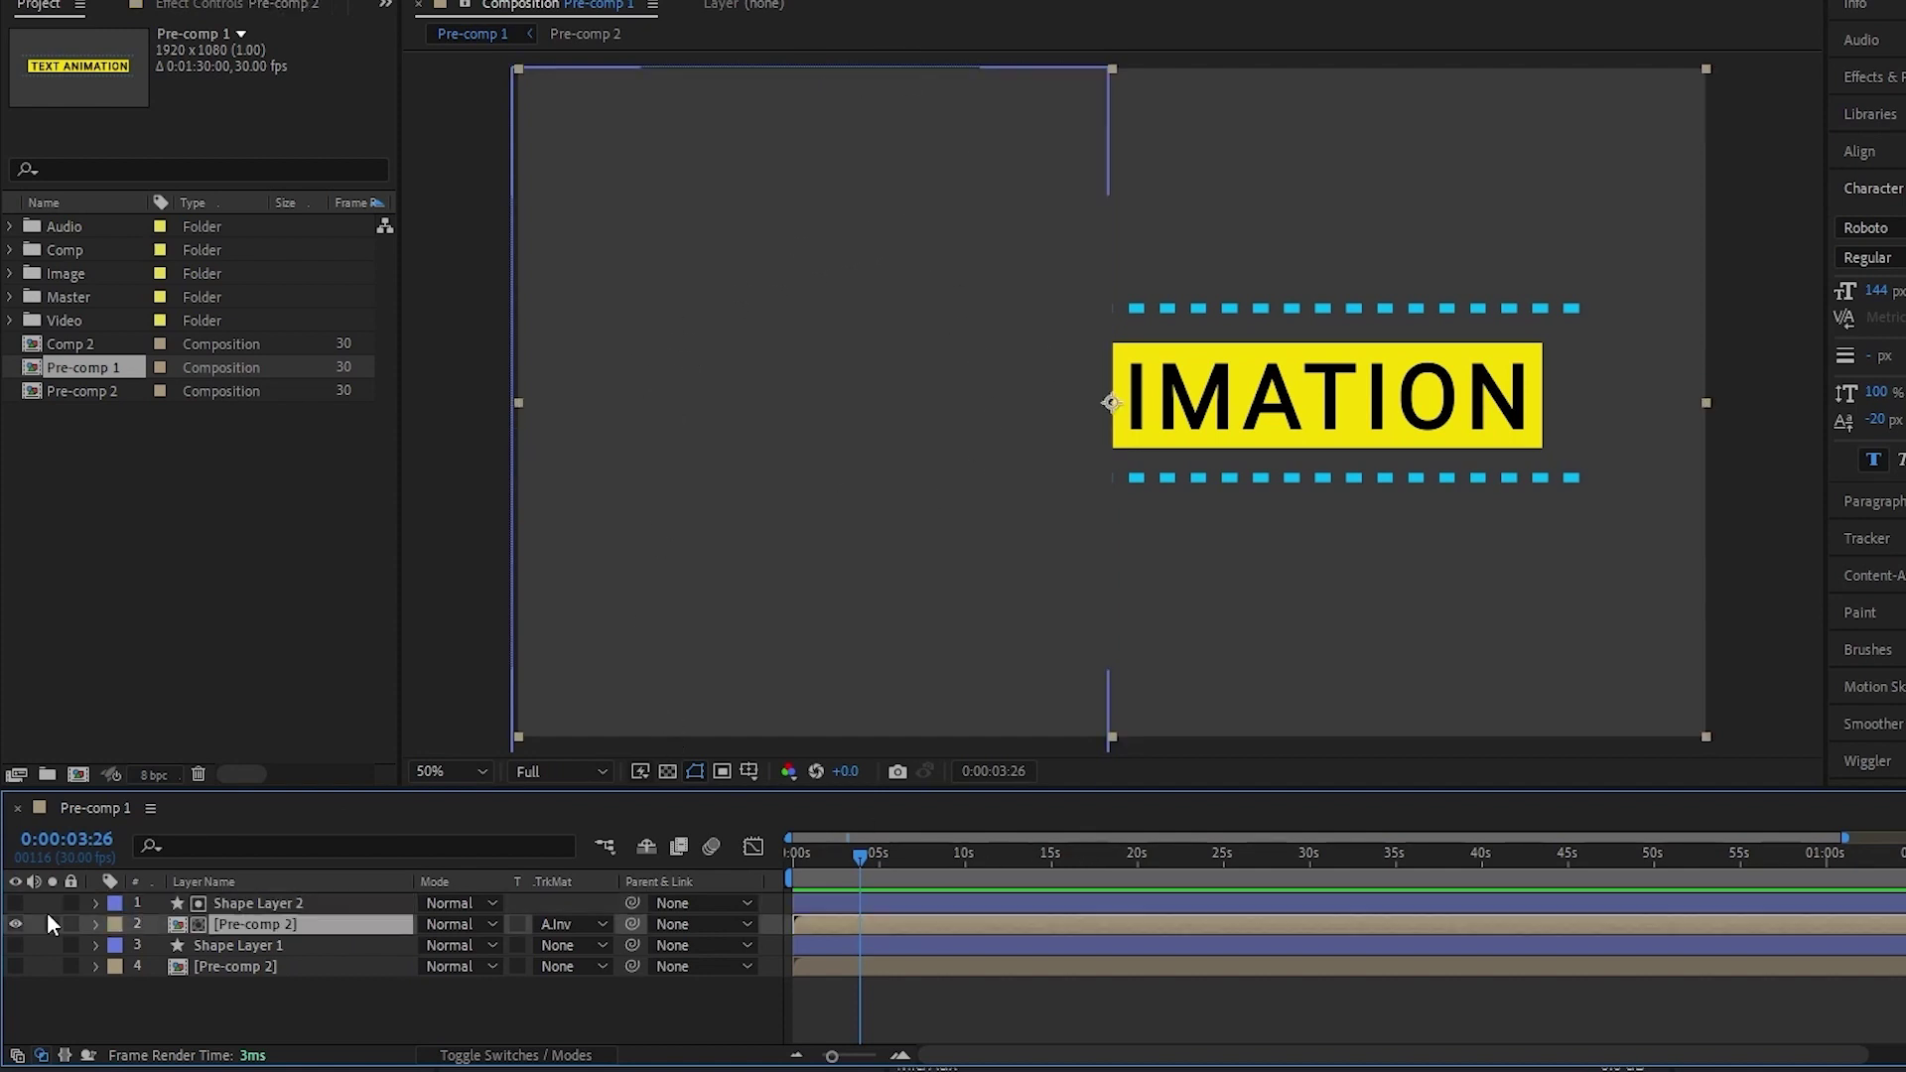
left_click(569, 925)
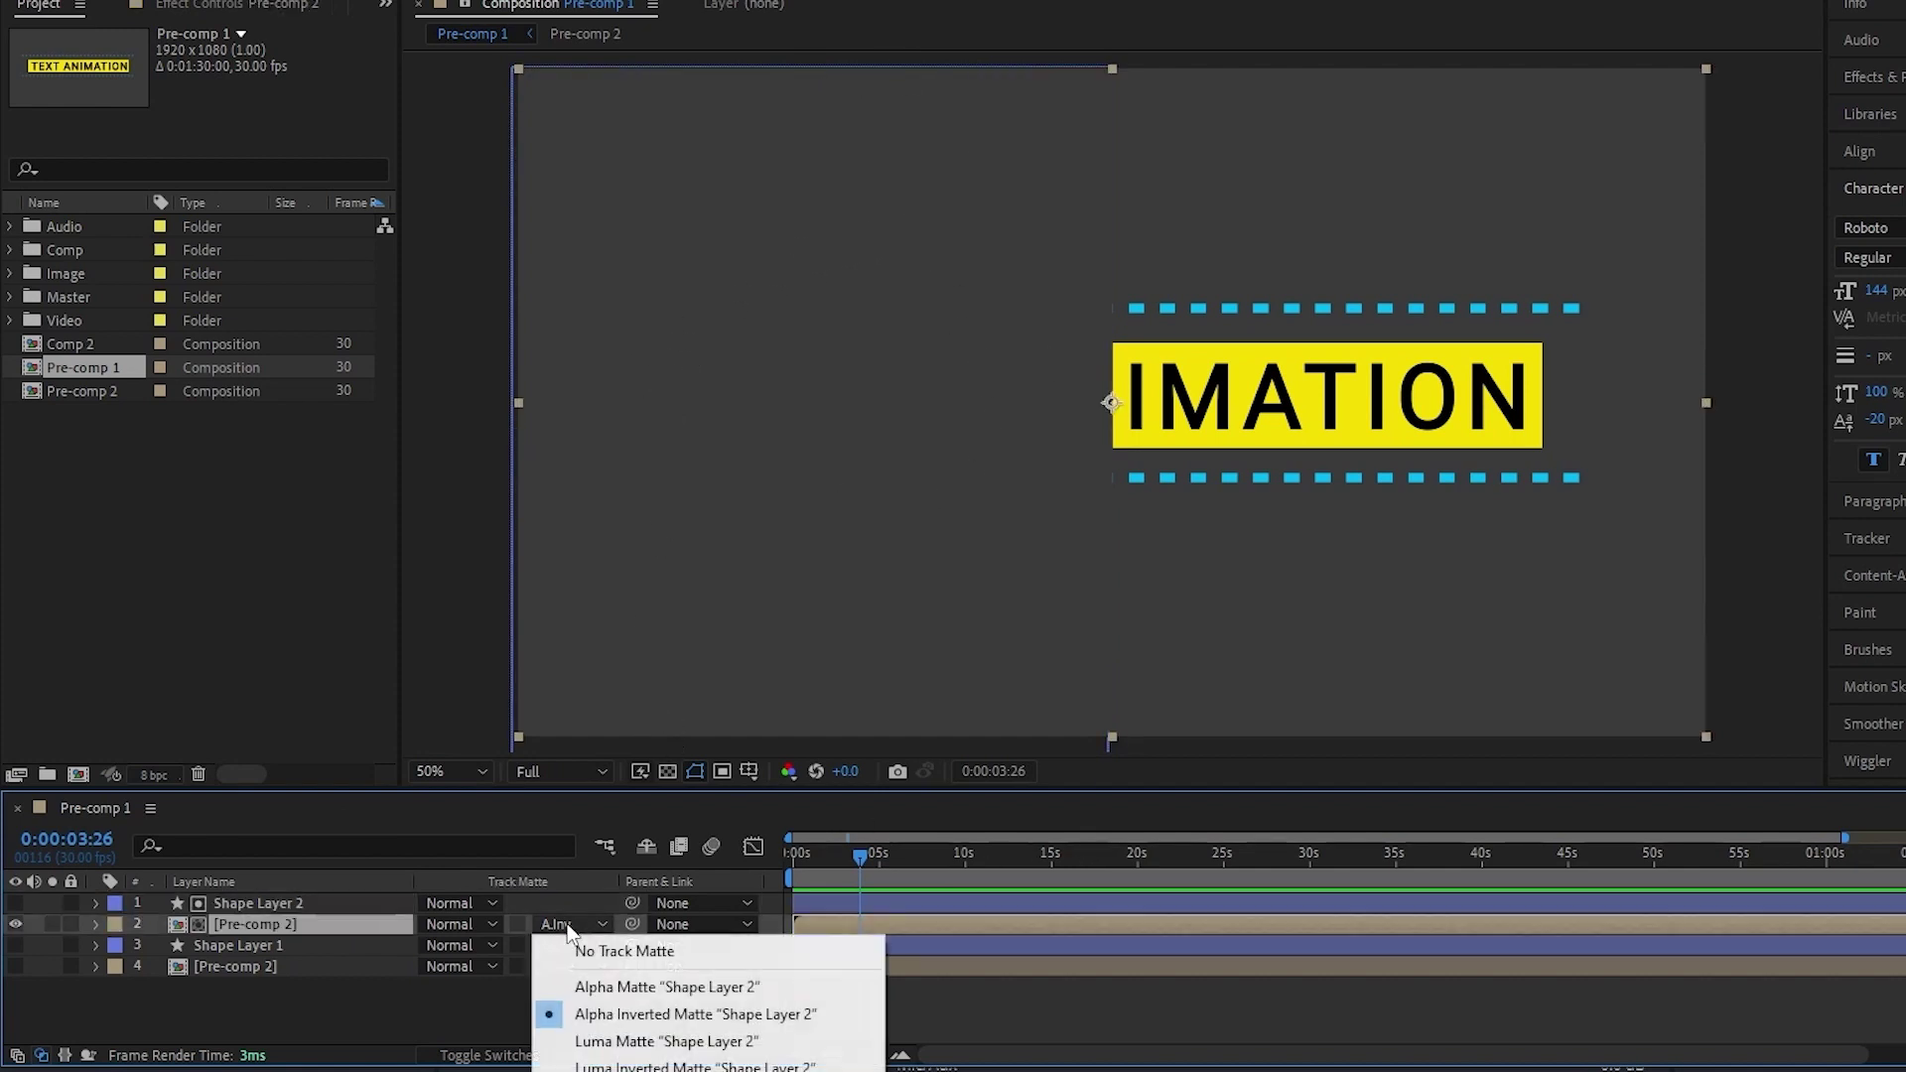
left_click(657, 984)
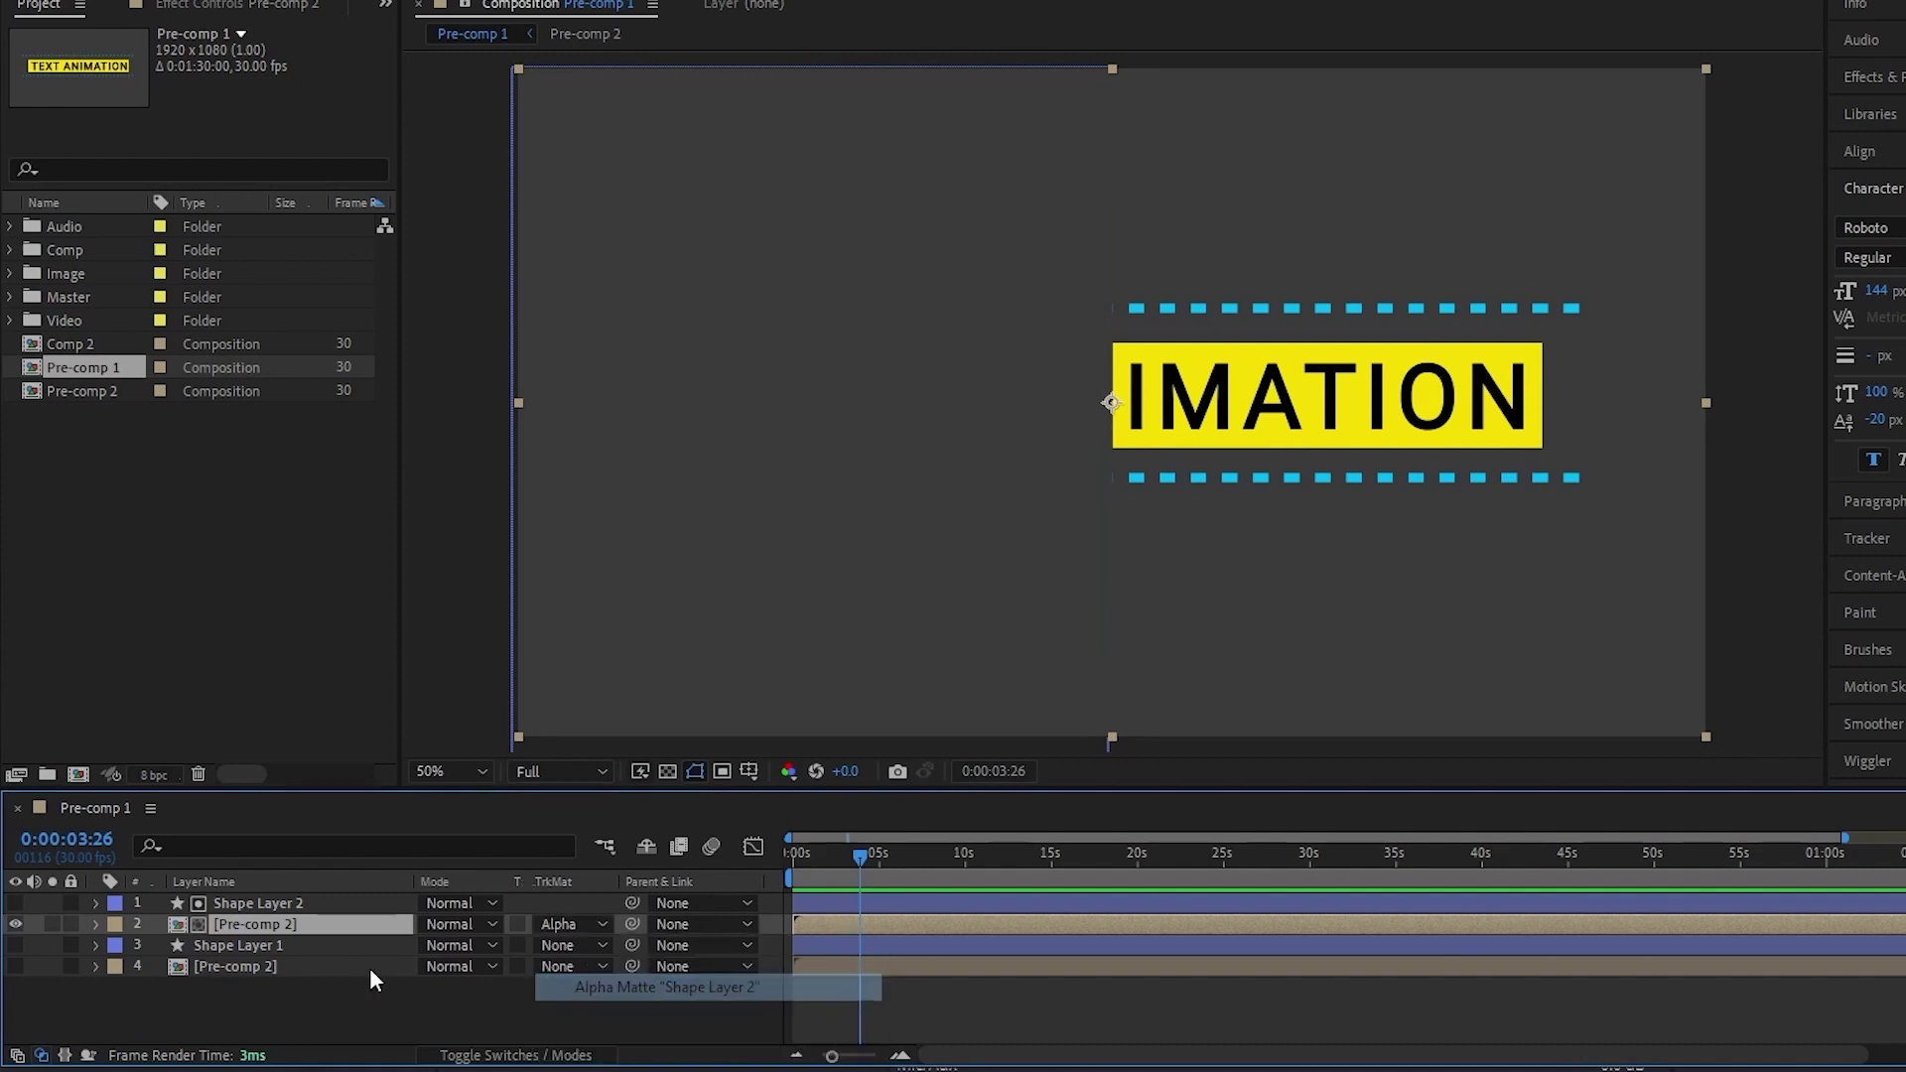
- Show the lower copy and set its Track Matte to Alpha Inverted Matte 'Shape Layer 1'
left_click(15, 966)
left_click(283, 966)
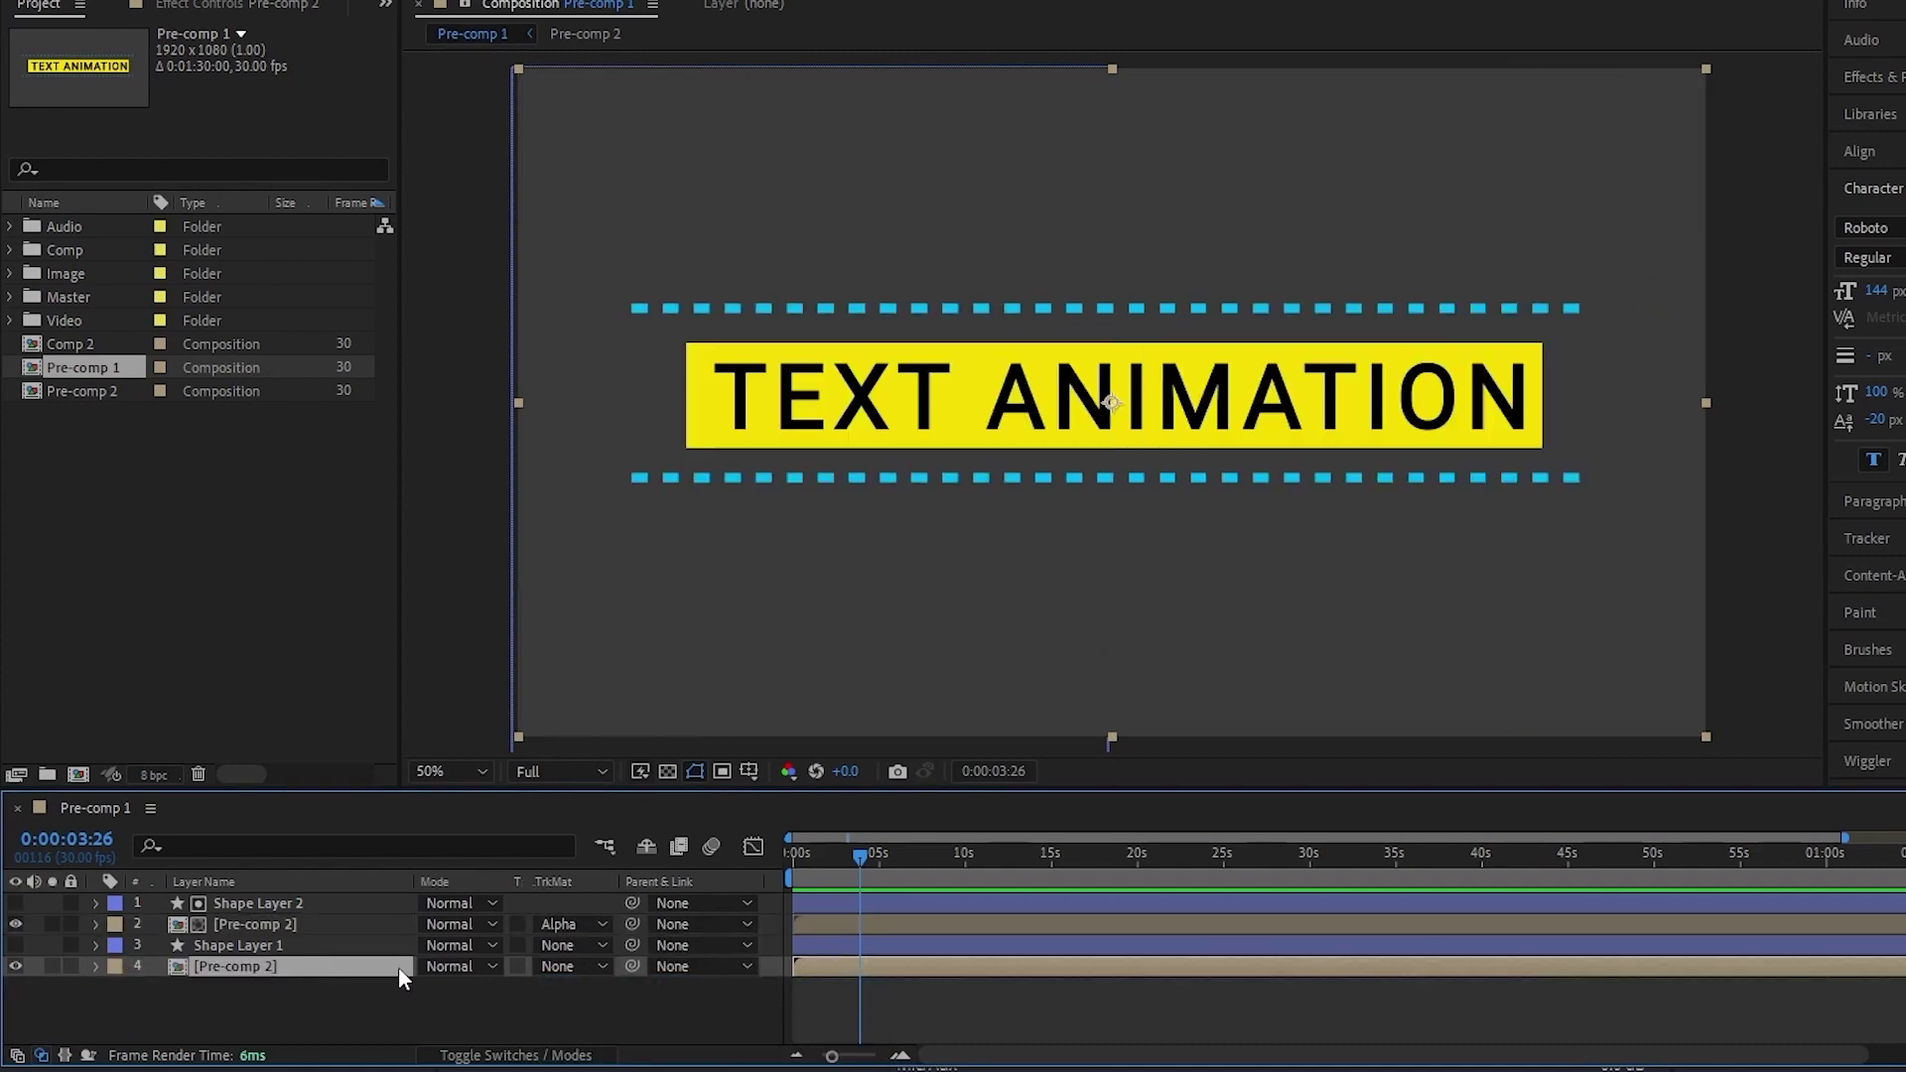
left_click(558, 967)
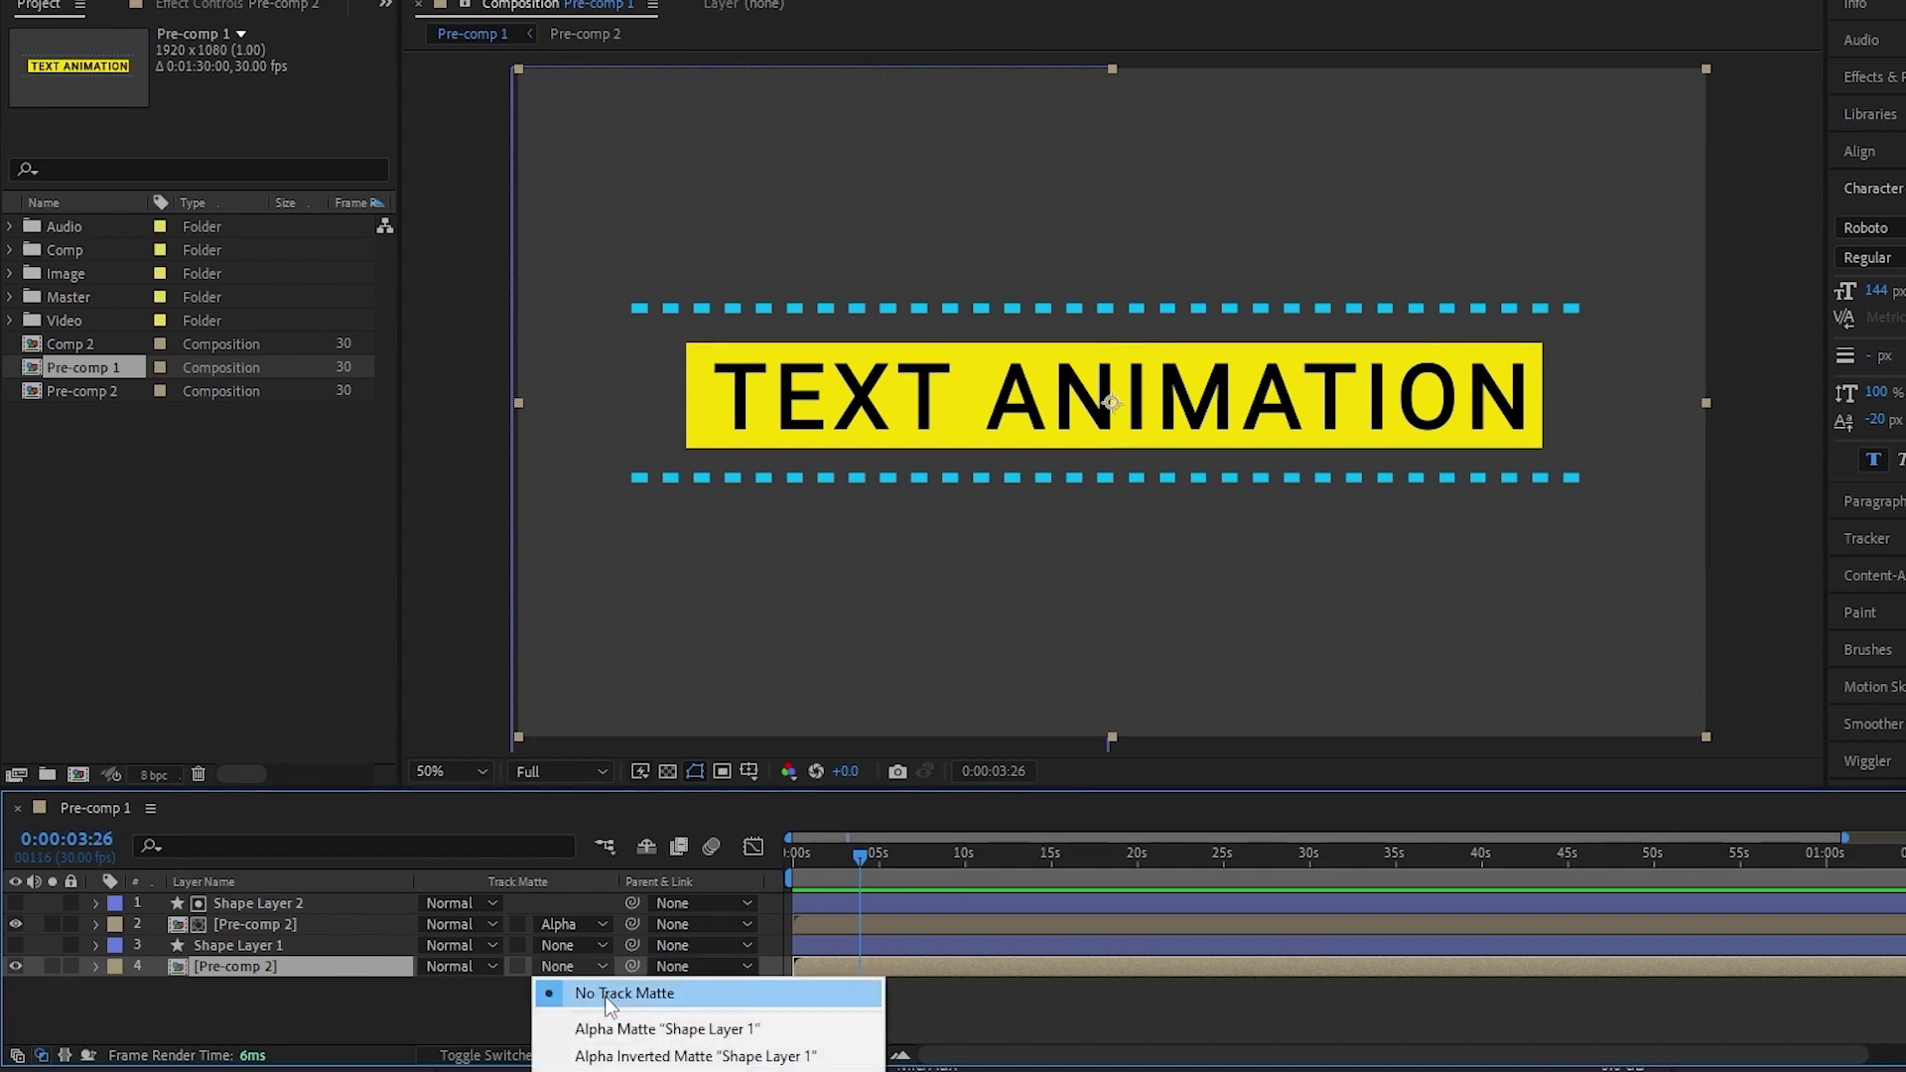
left_click(620, 1052)
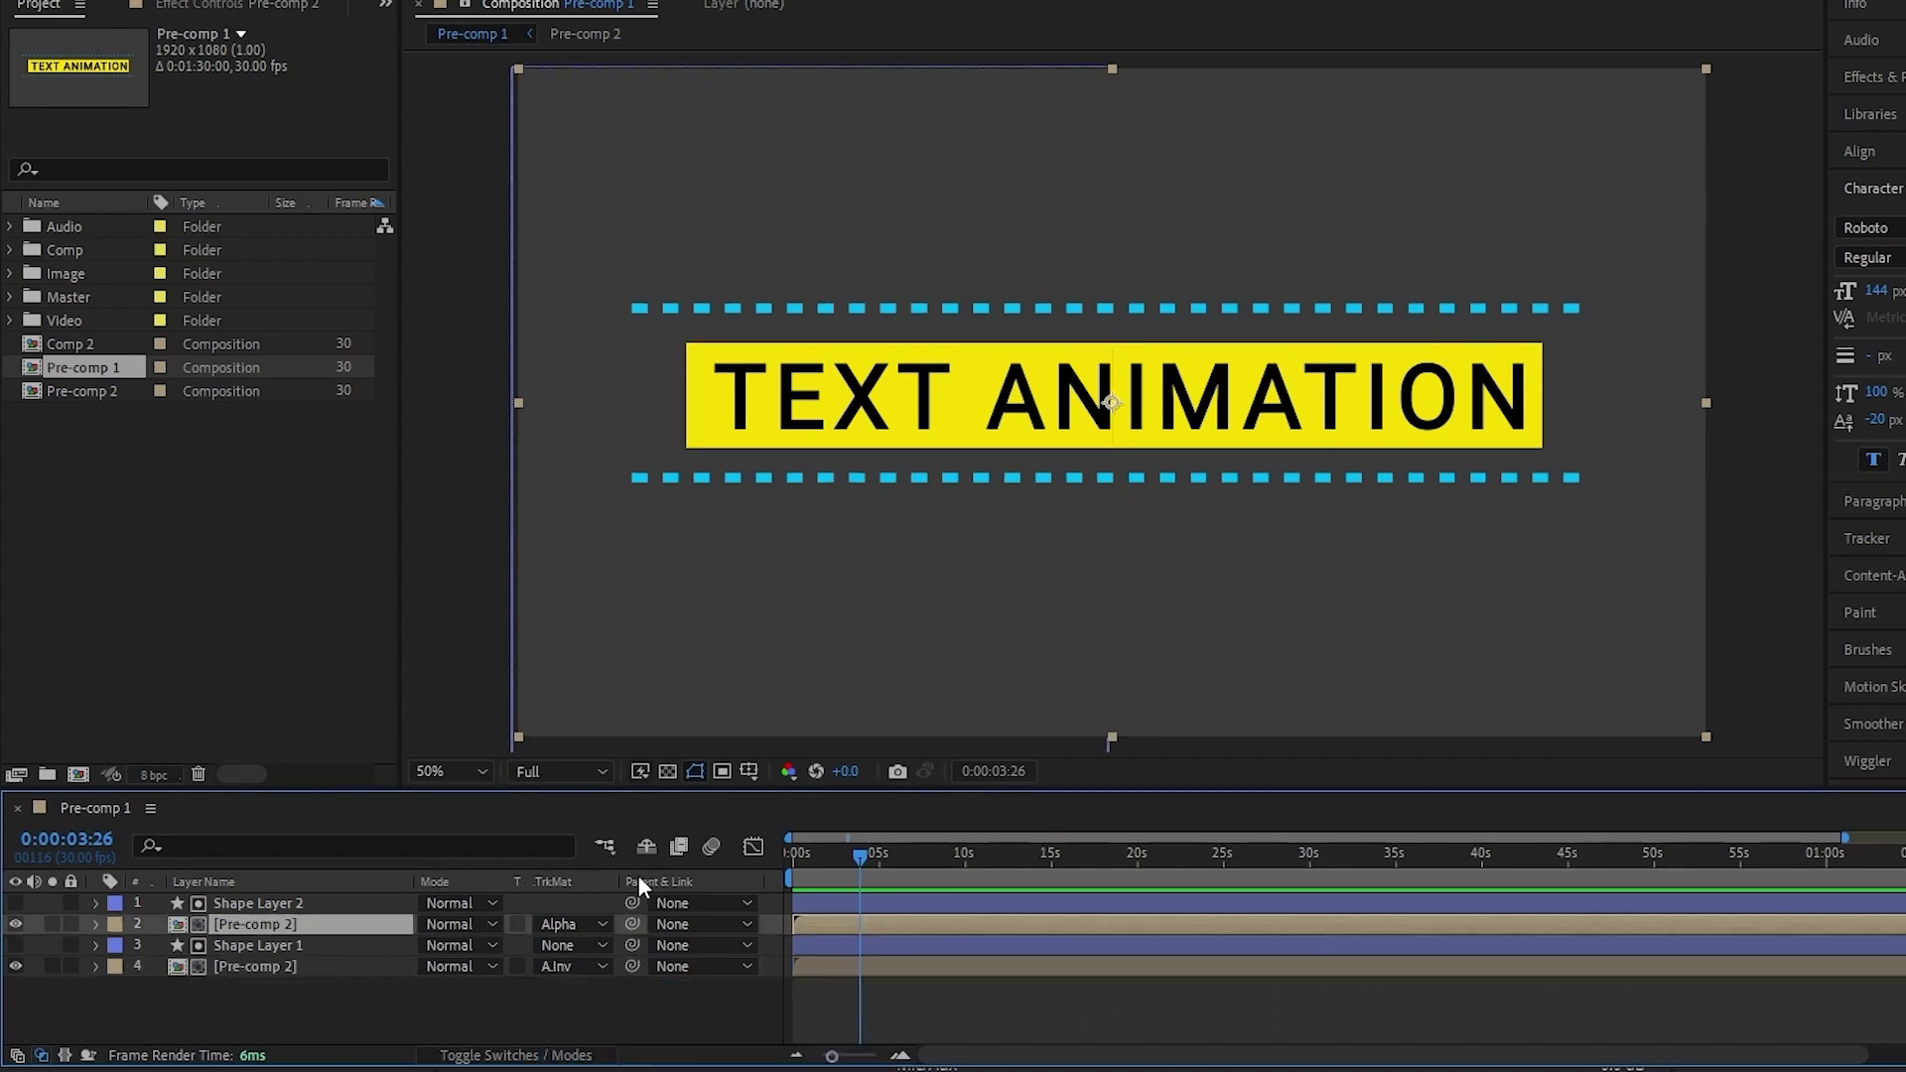
key("Home")
scroll(846, 857, "up", 5)
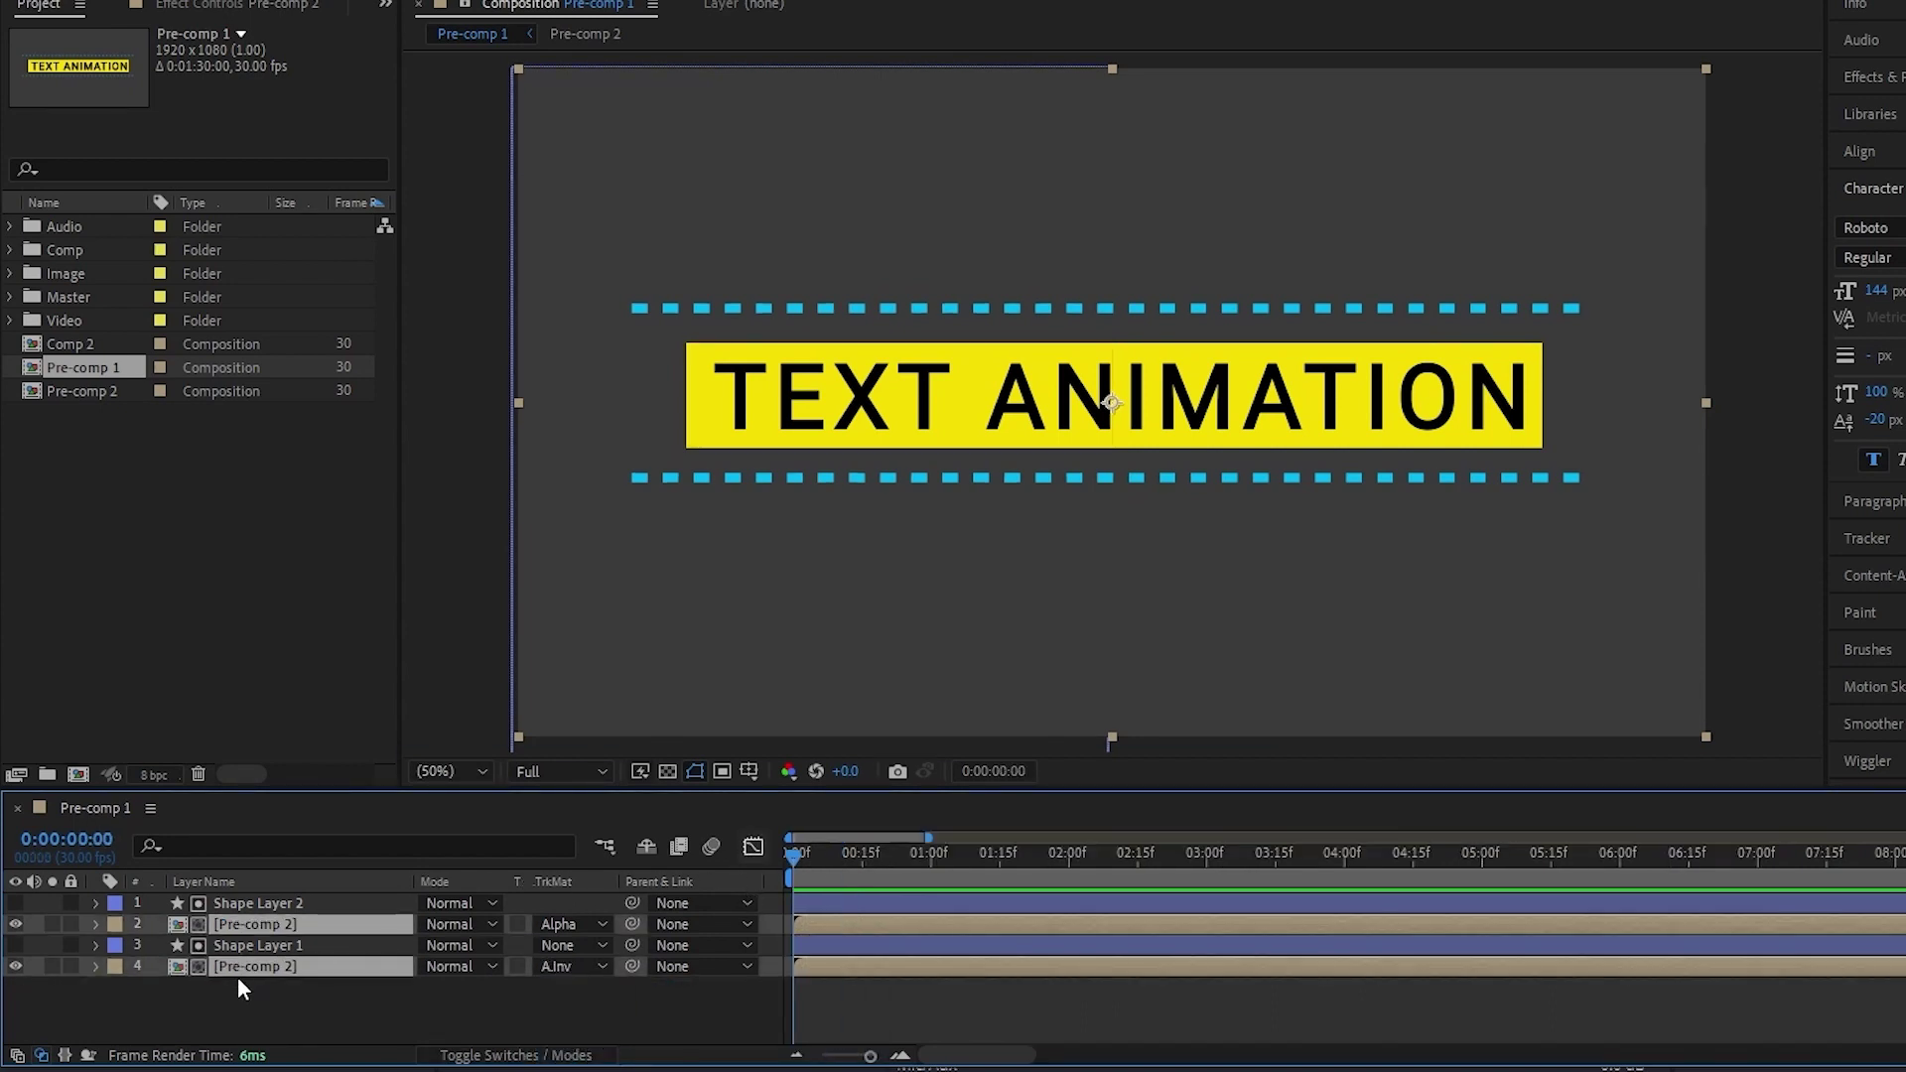
- Add Position keyframes at 0:00:02:00 on both title copies, then return to frame 0
key("p")
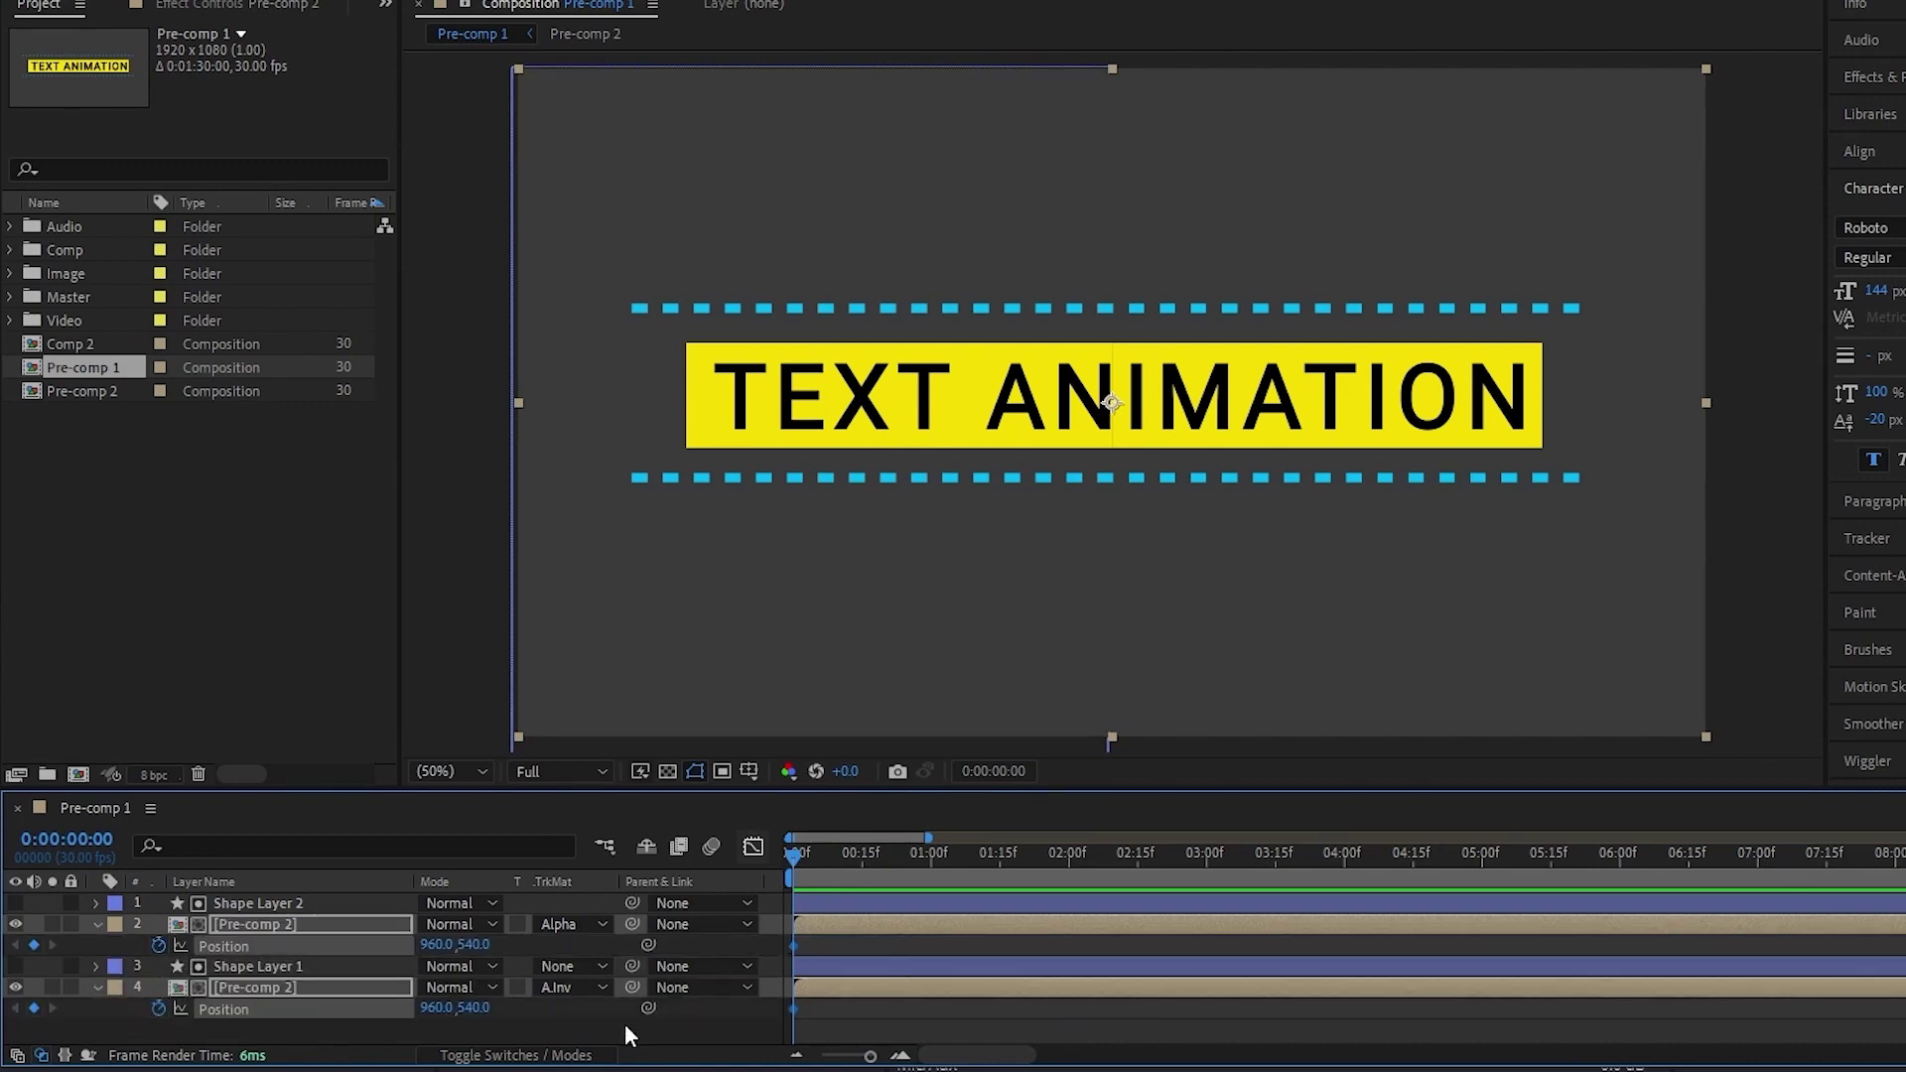
left_click(991, 771)
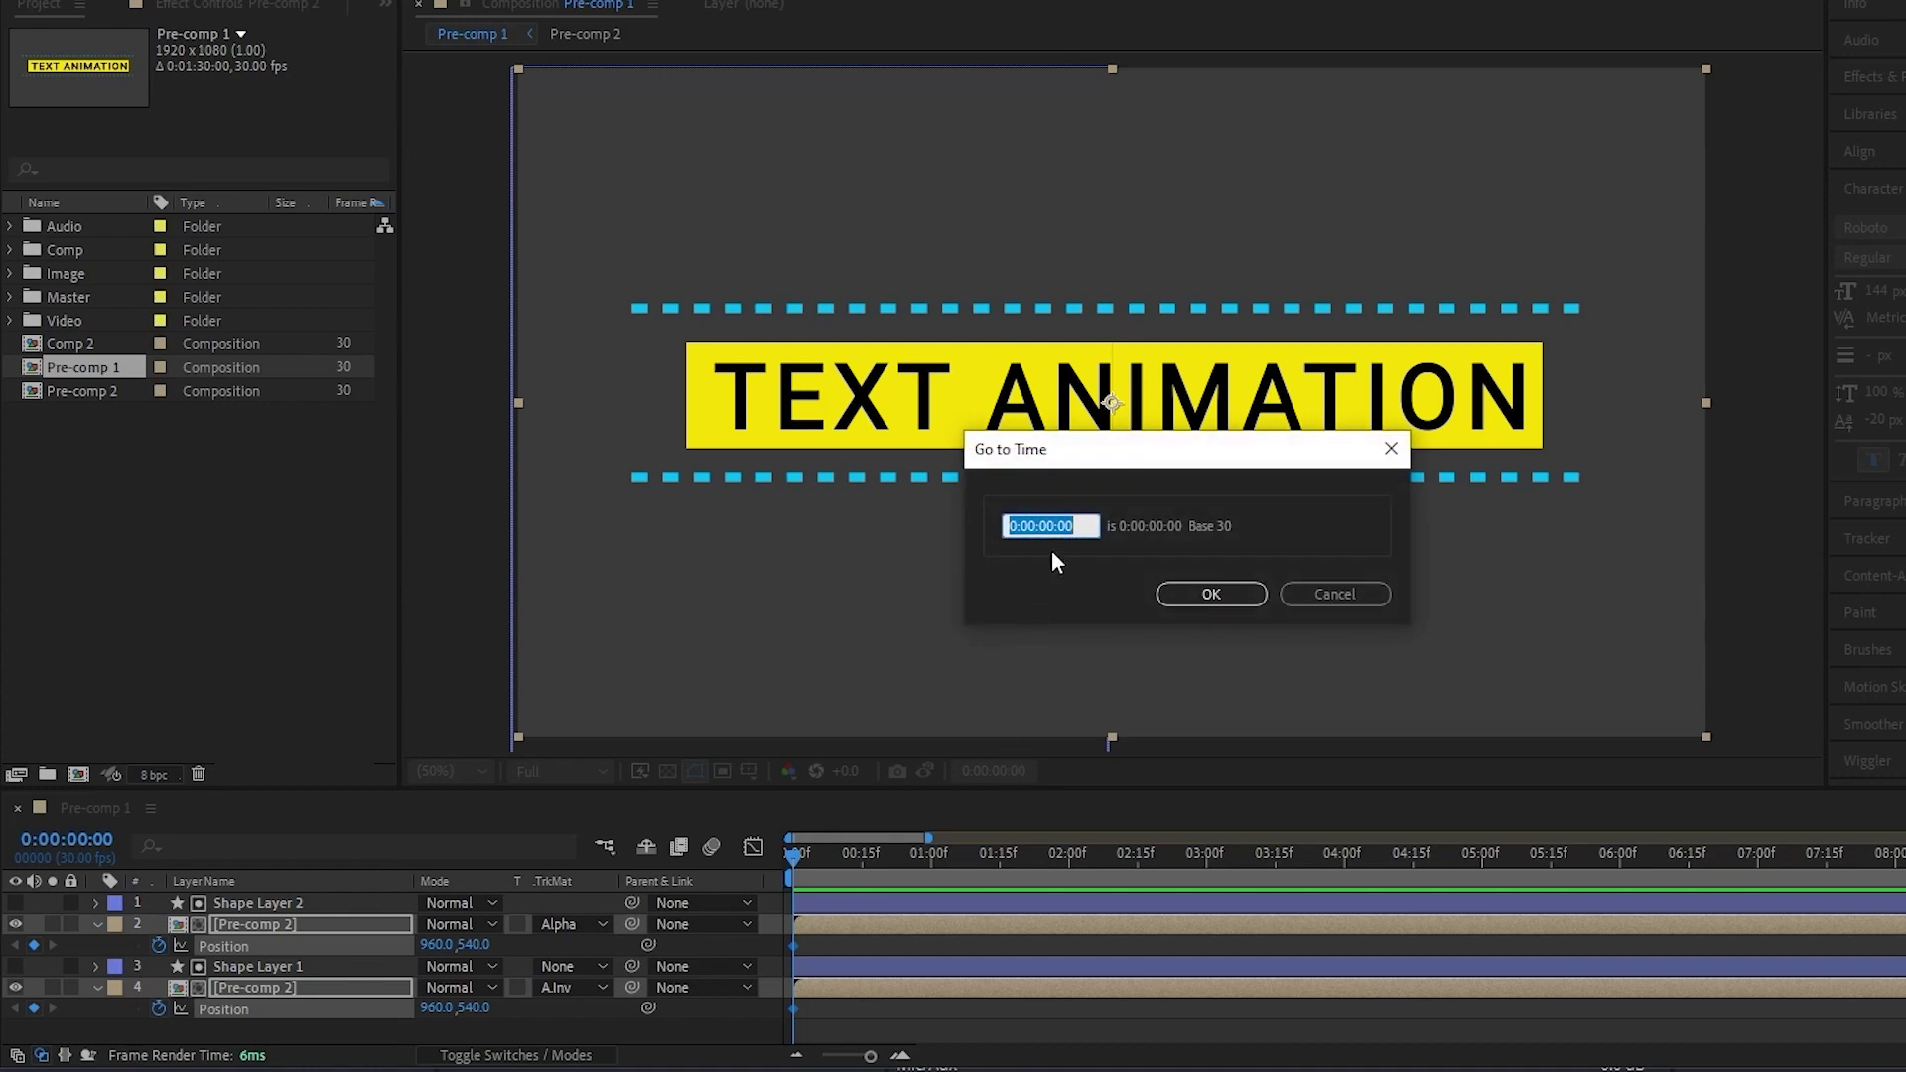
type("200")
key("Return")
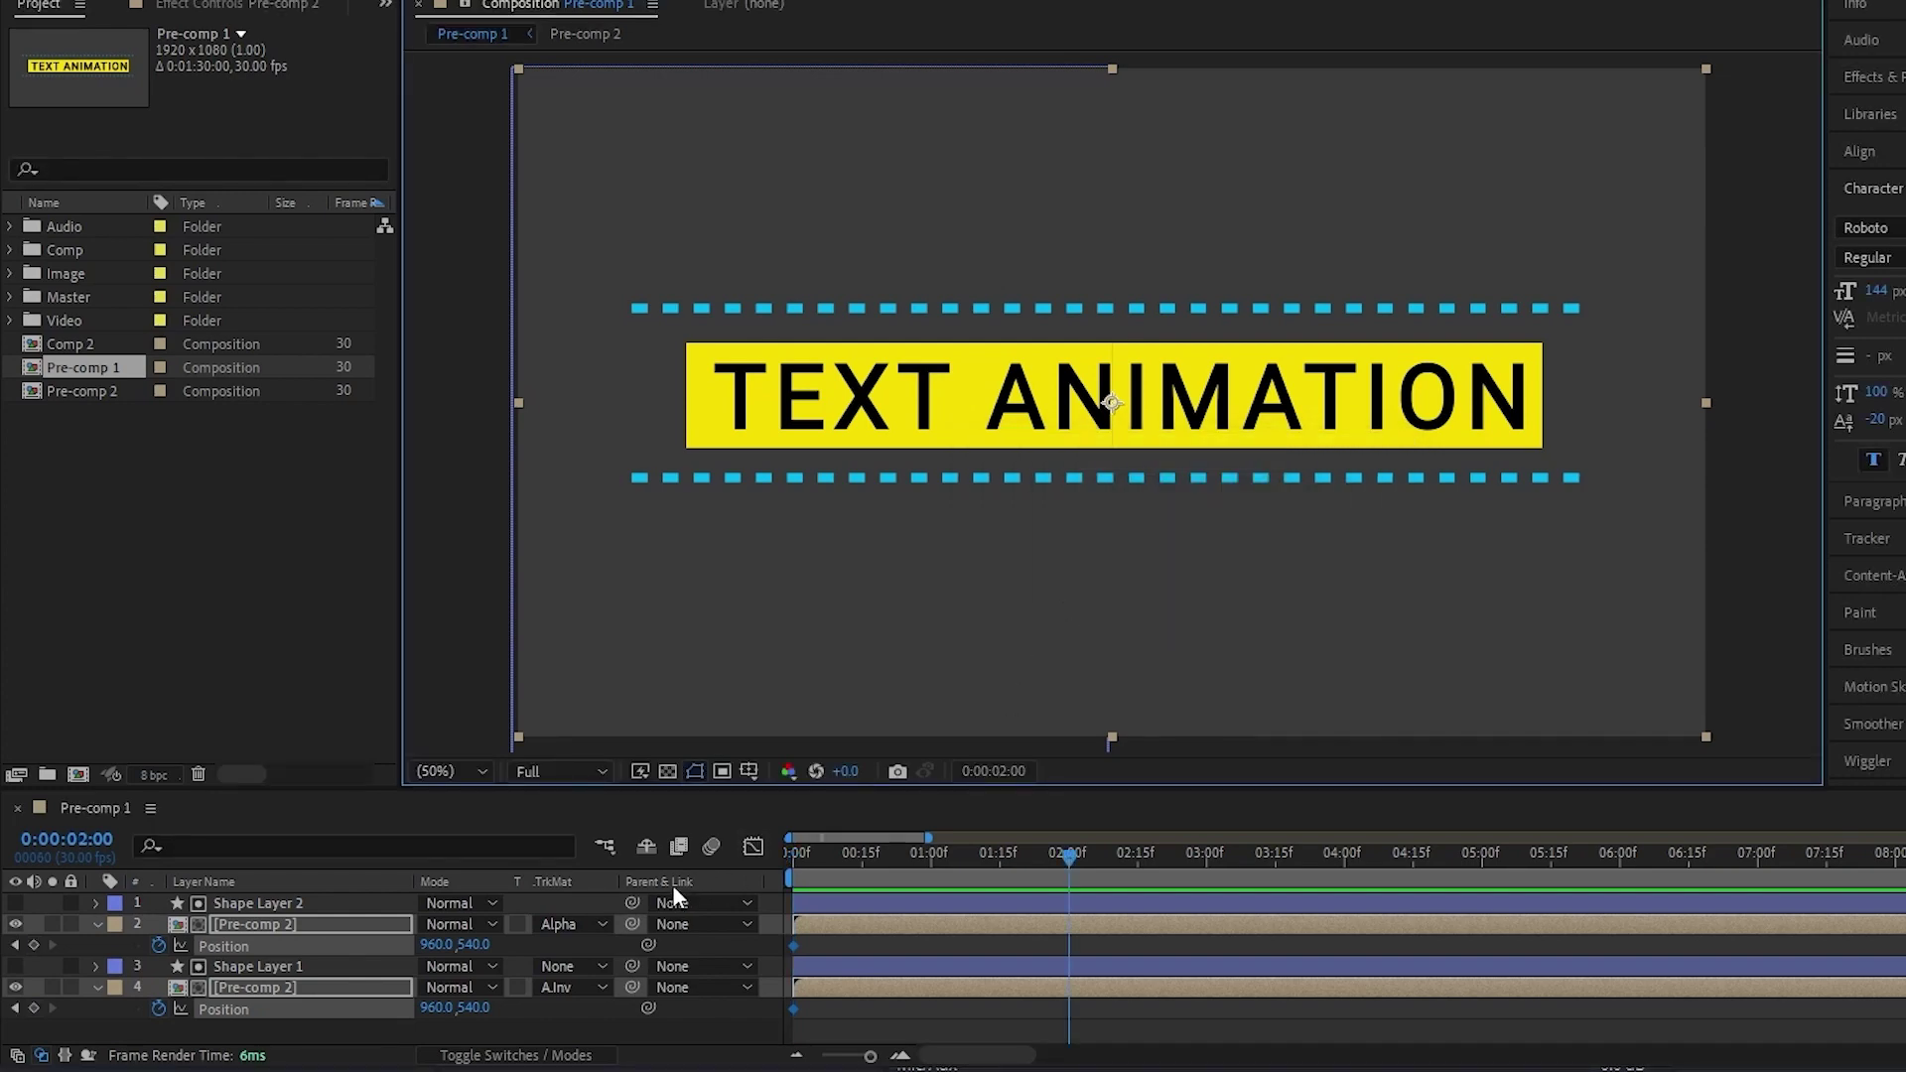
left_click(34, 945)
left_click(34, 1008)
left_click(135, 1027)
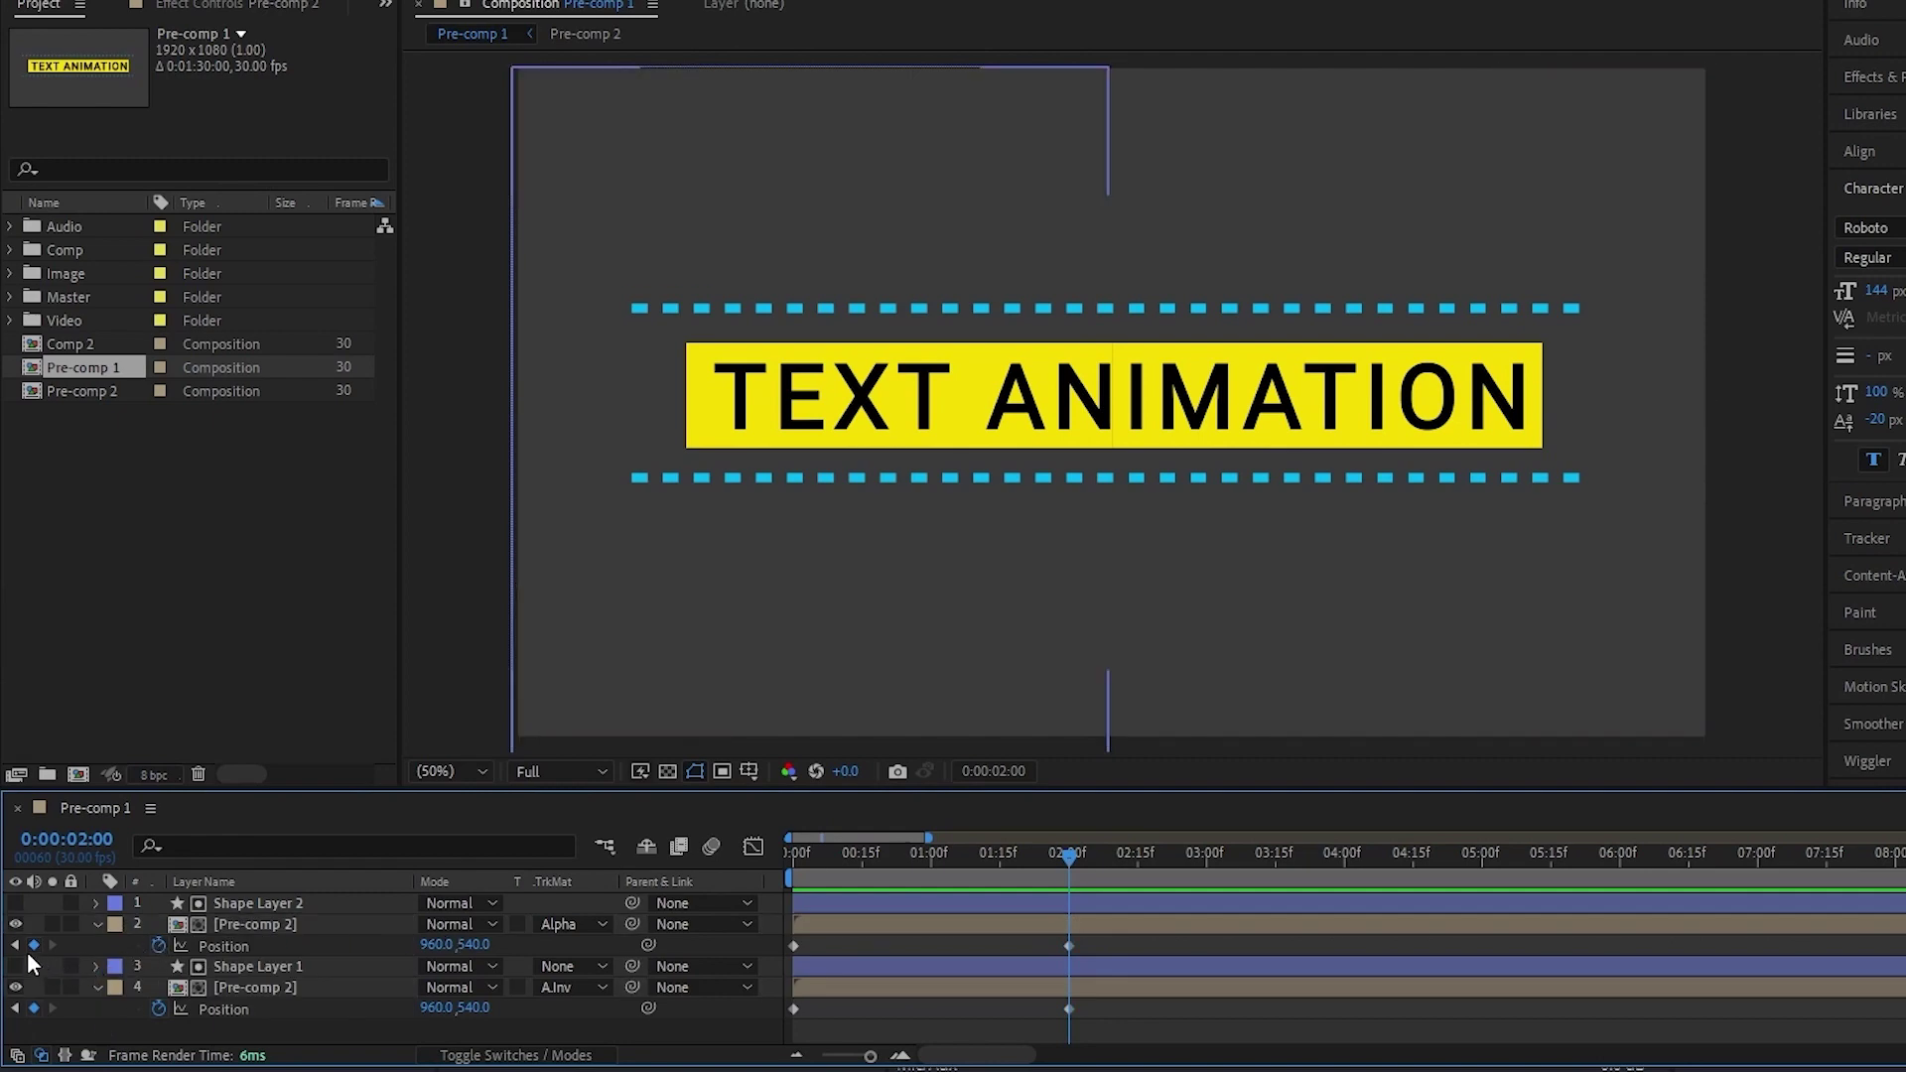
left_click(13, 946)
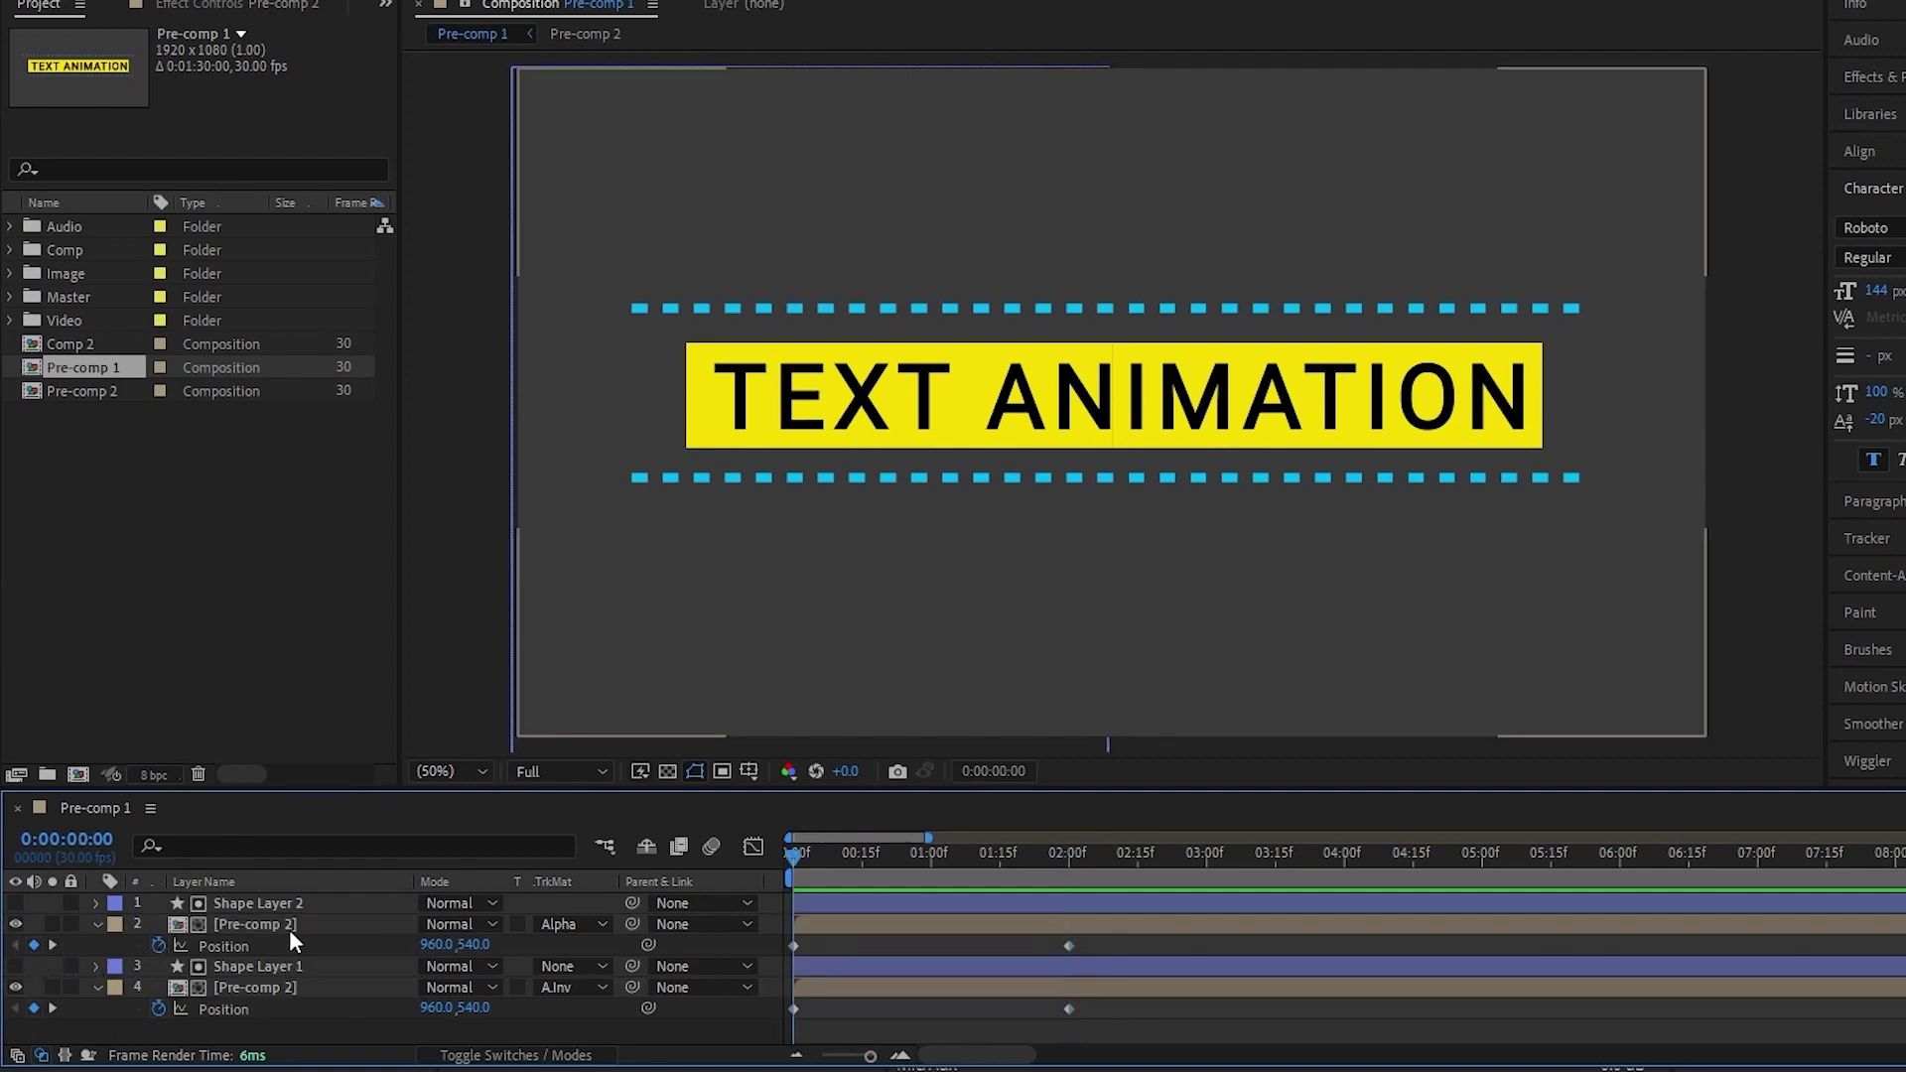
left_click(283, 924)
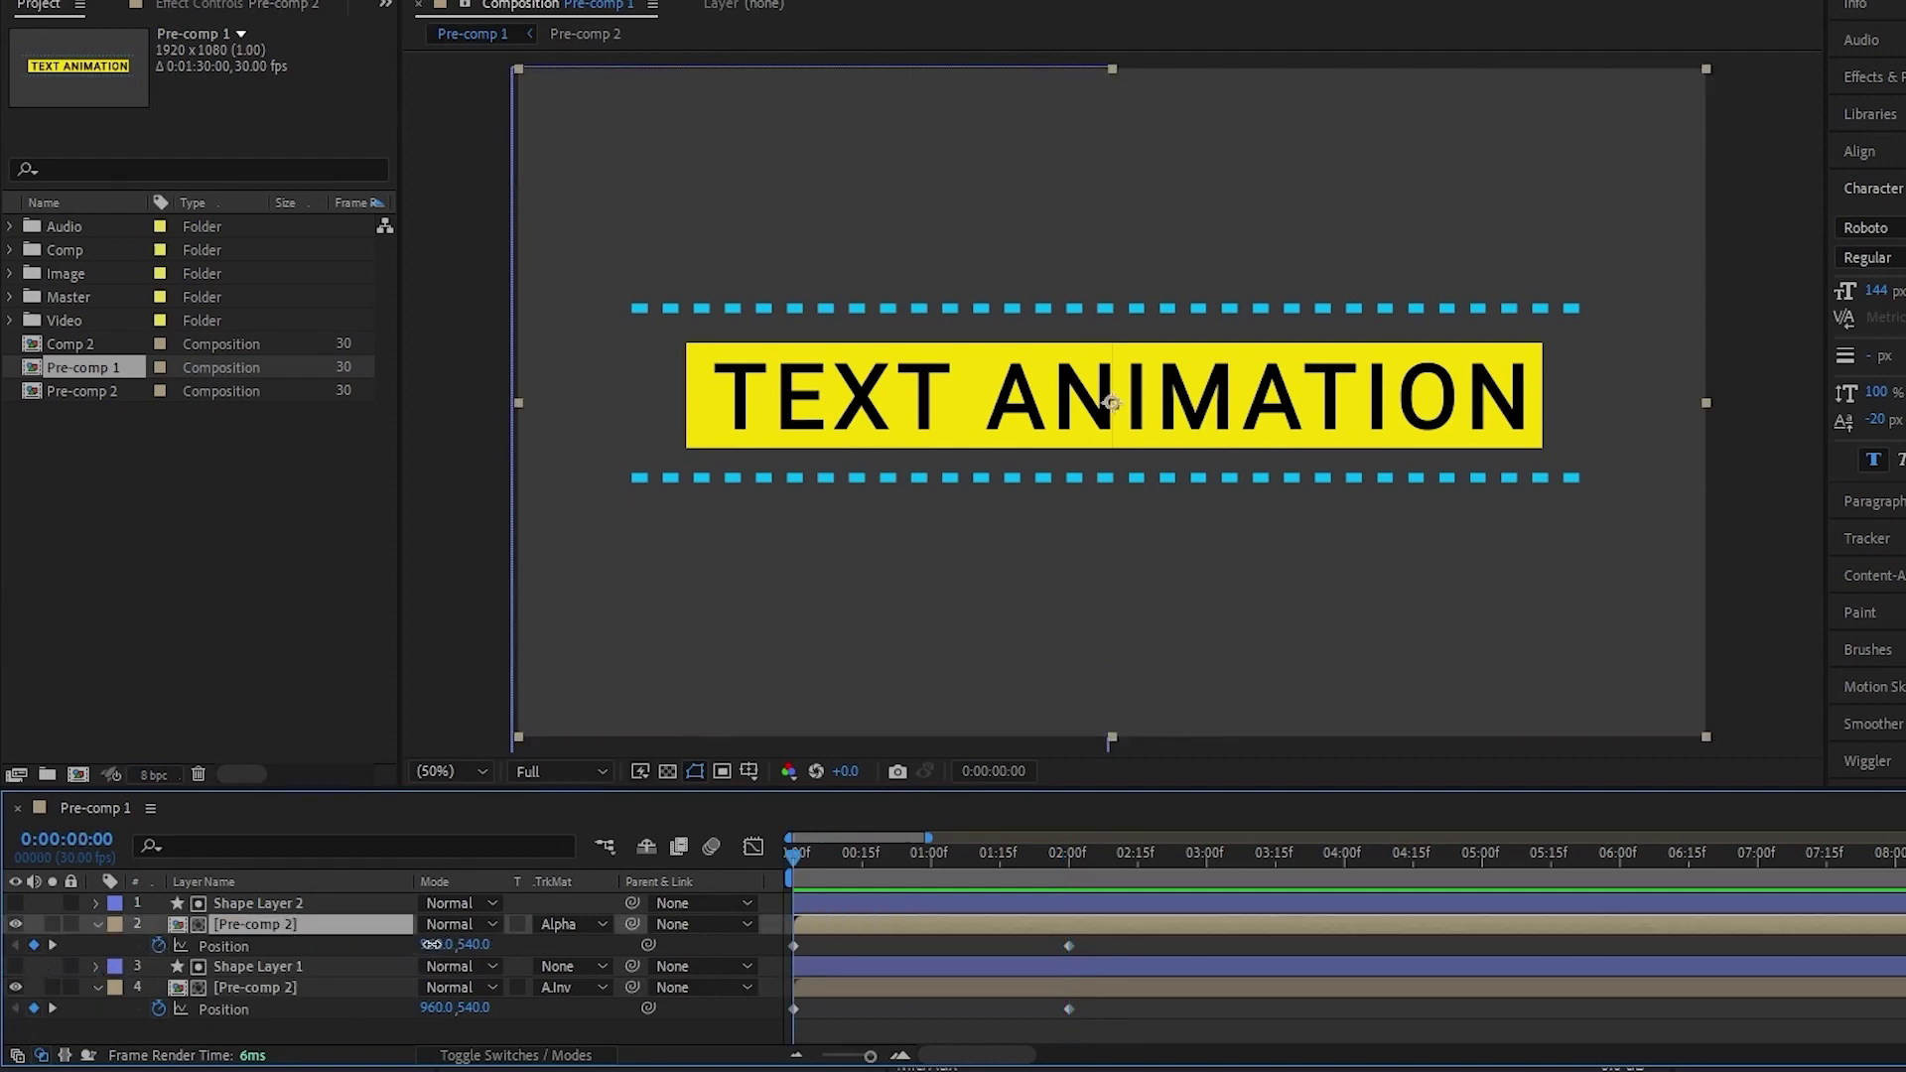
- At frame 0, move the upper copy to X 1743 and the lower to X 202, then select their keyframes
left_click_drag(438, 945, 1215, 920)
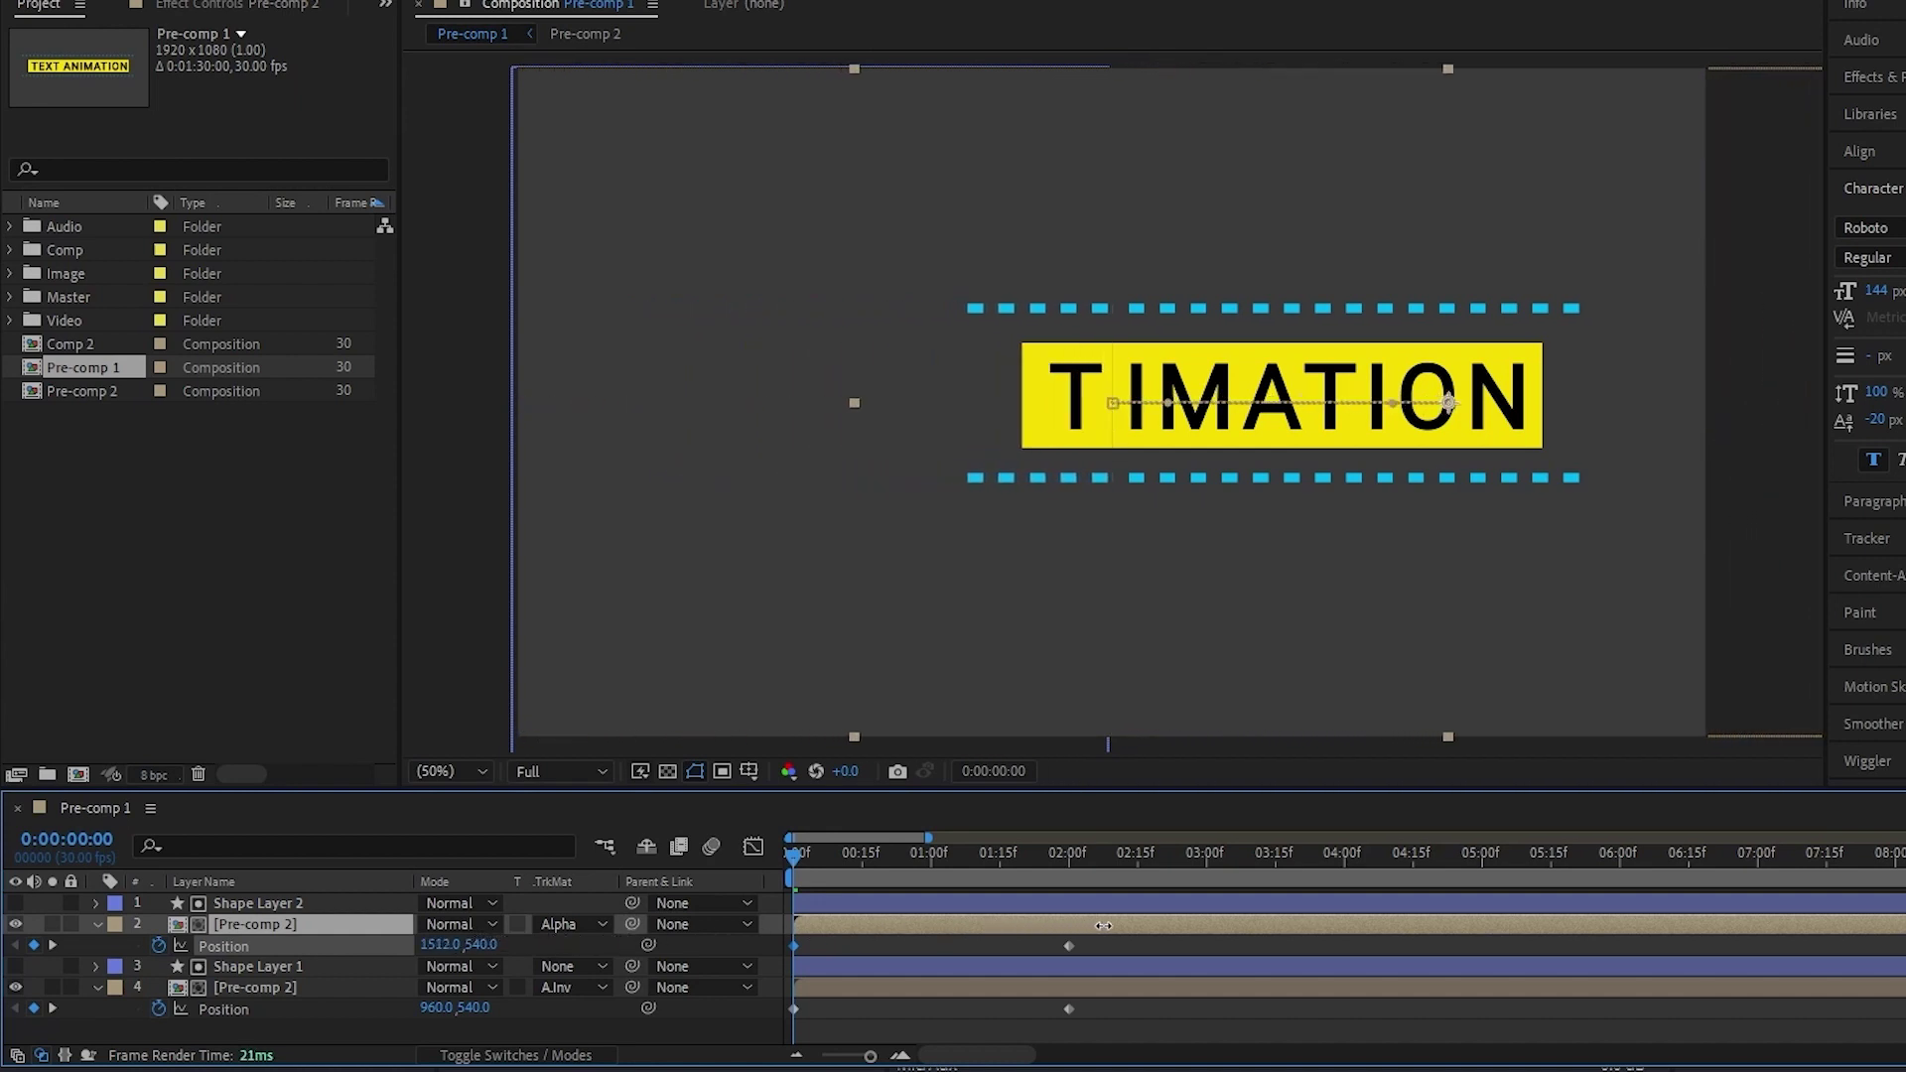
left_click_drag(1215, 920, 1380, 920)
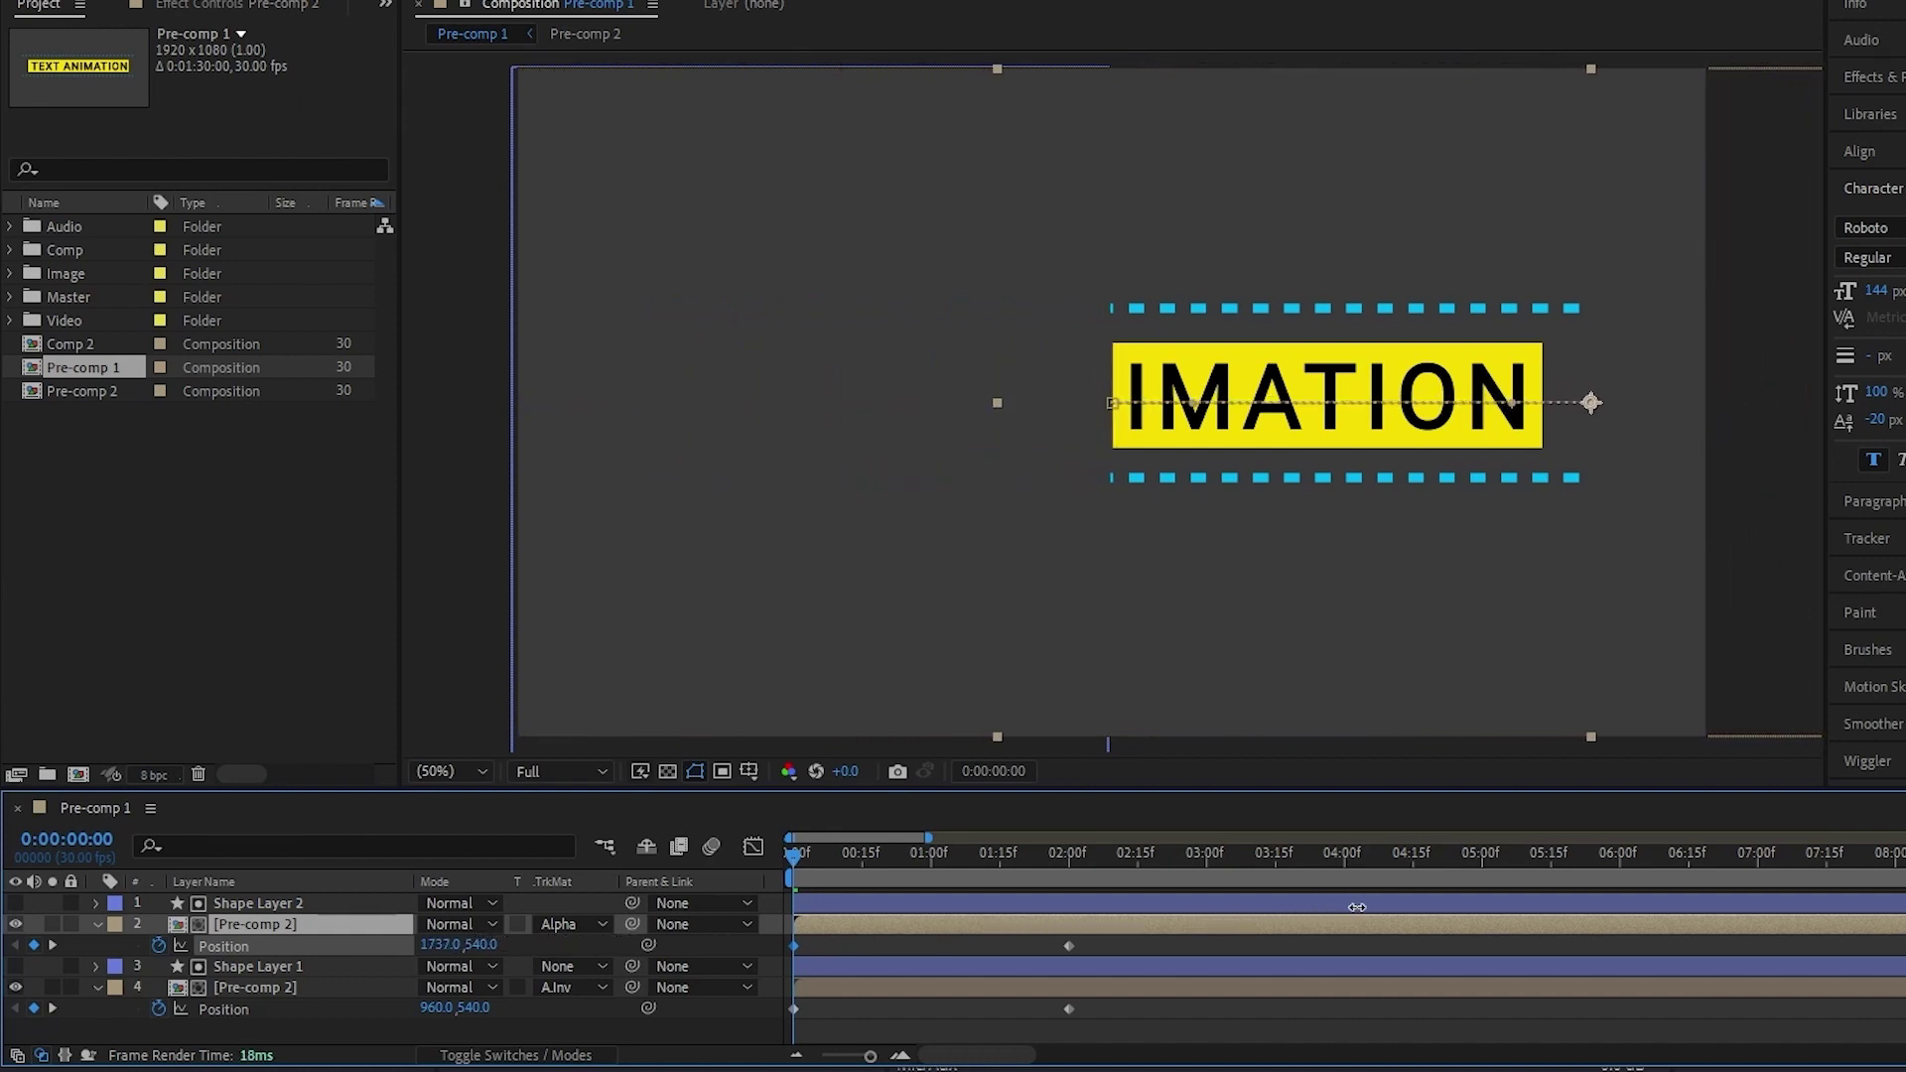
left_click(437, 1009)
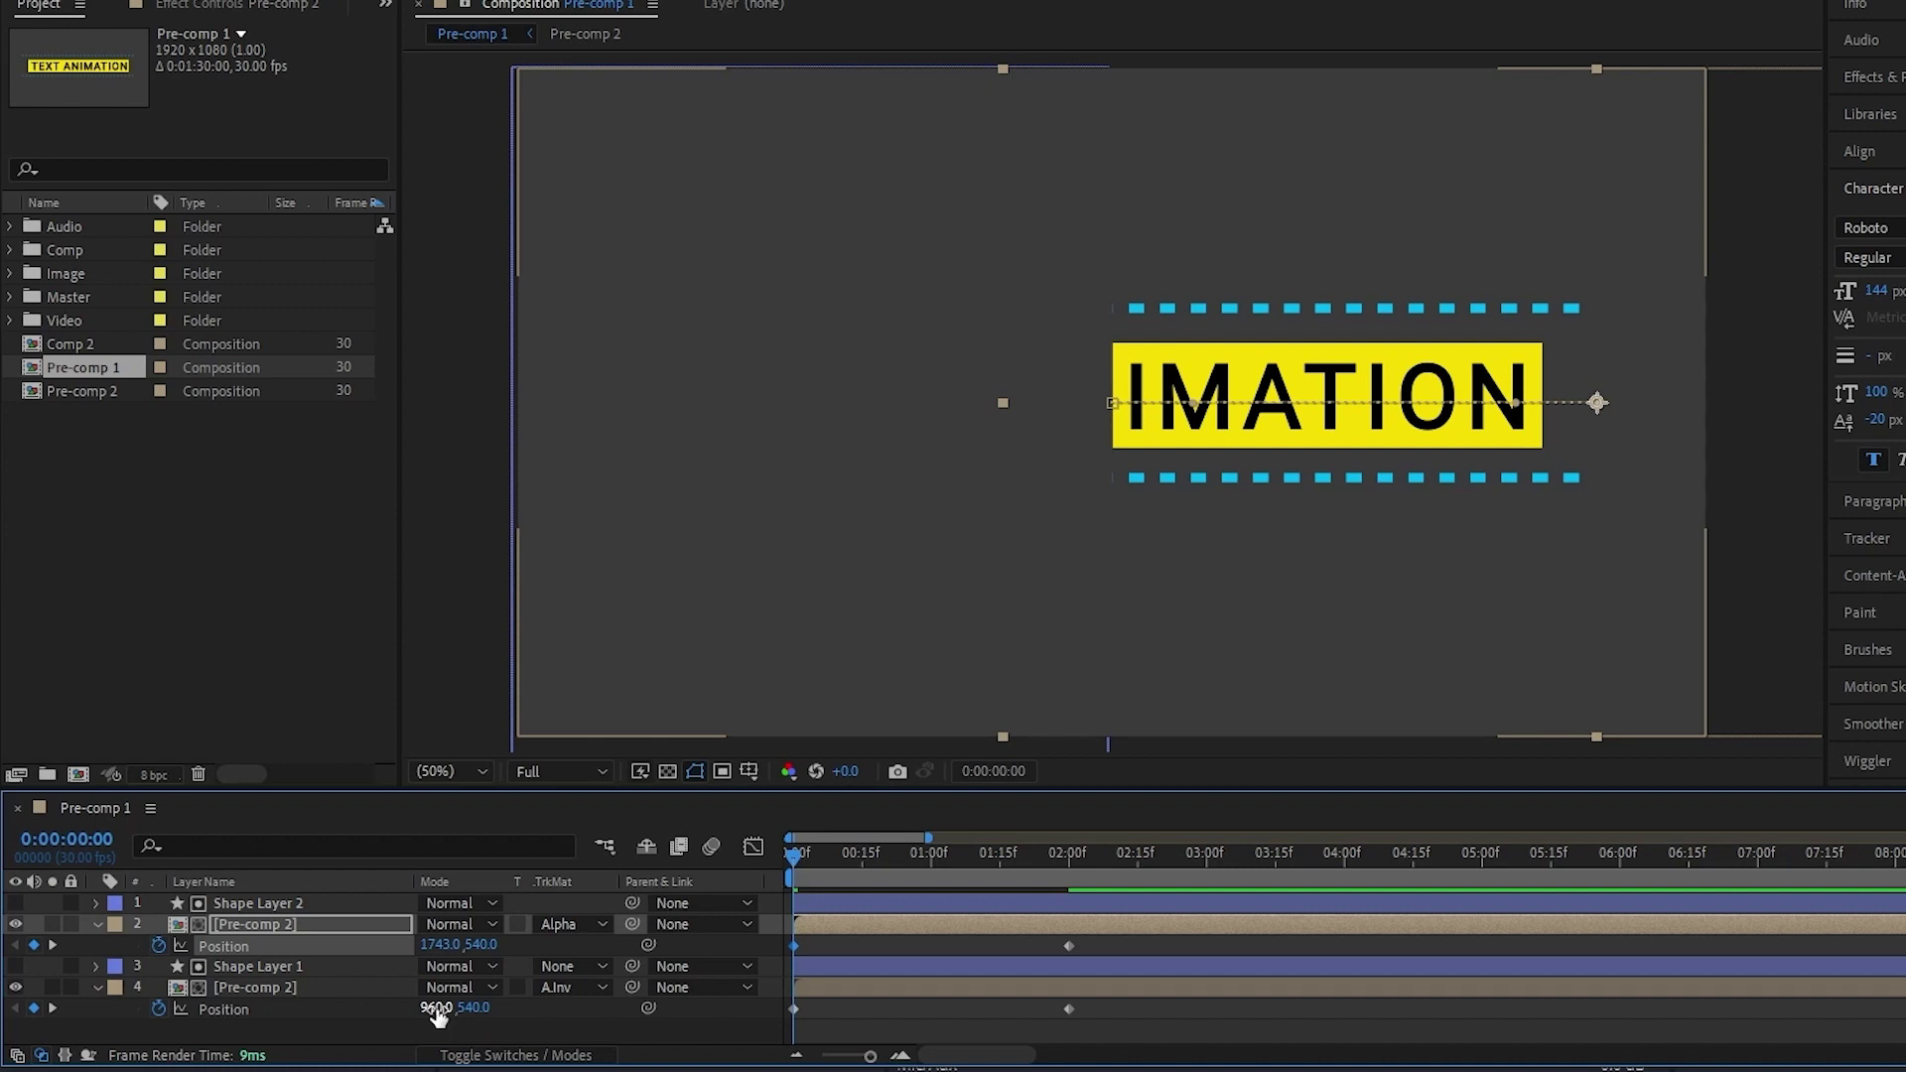
left_click_drag(437, 1011, 848, 1025)
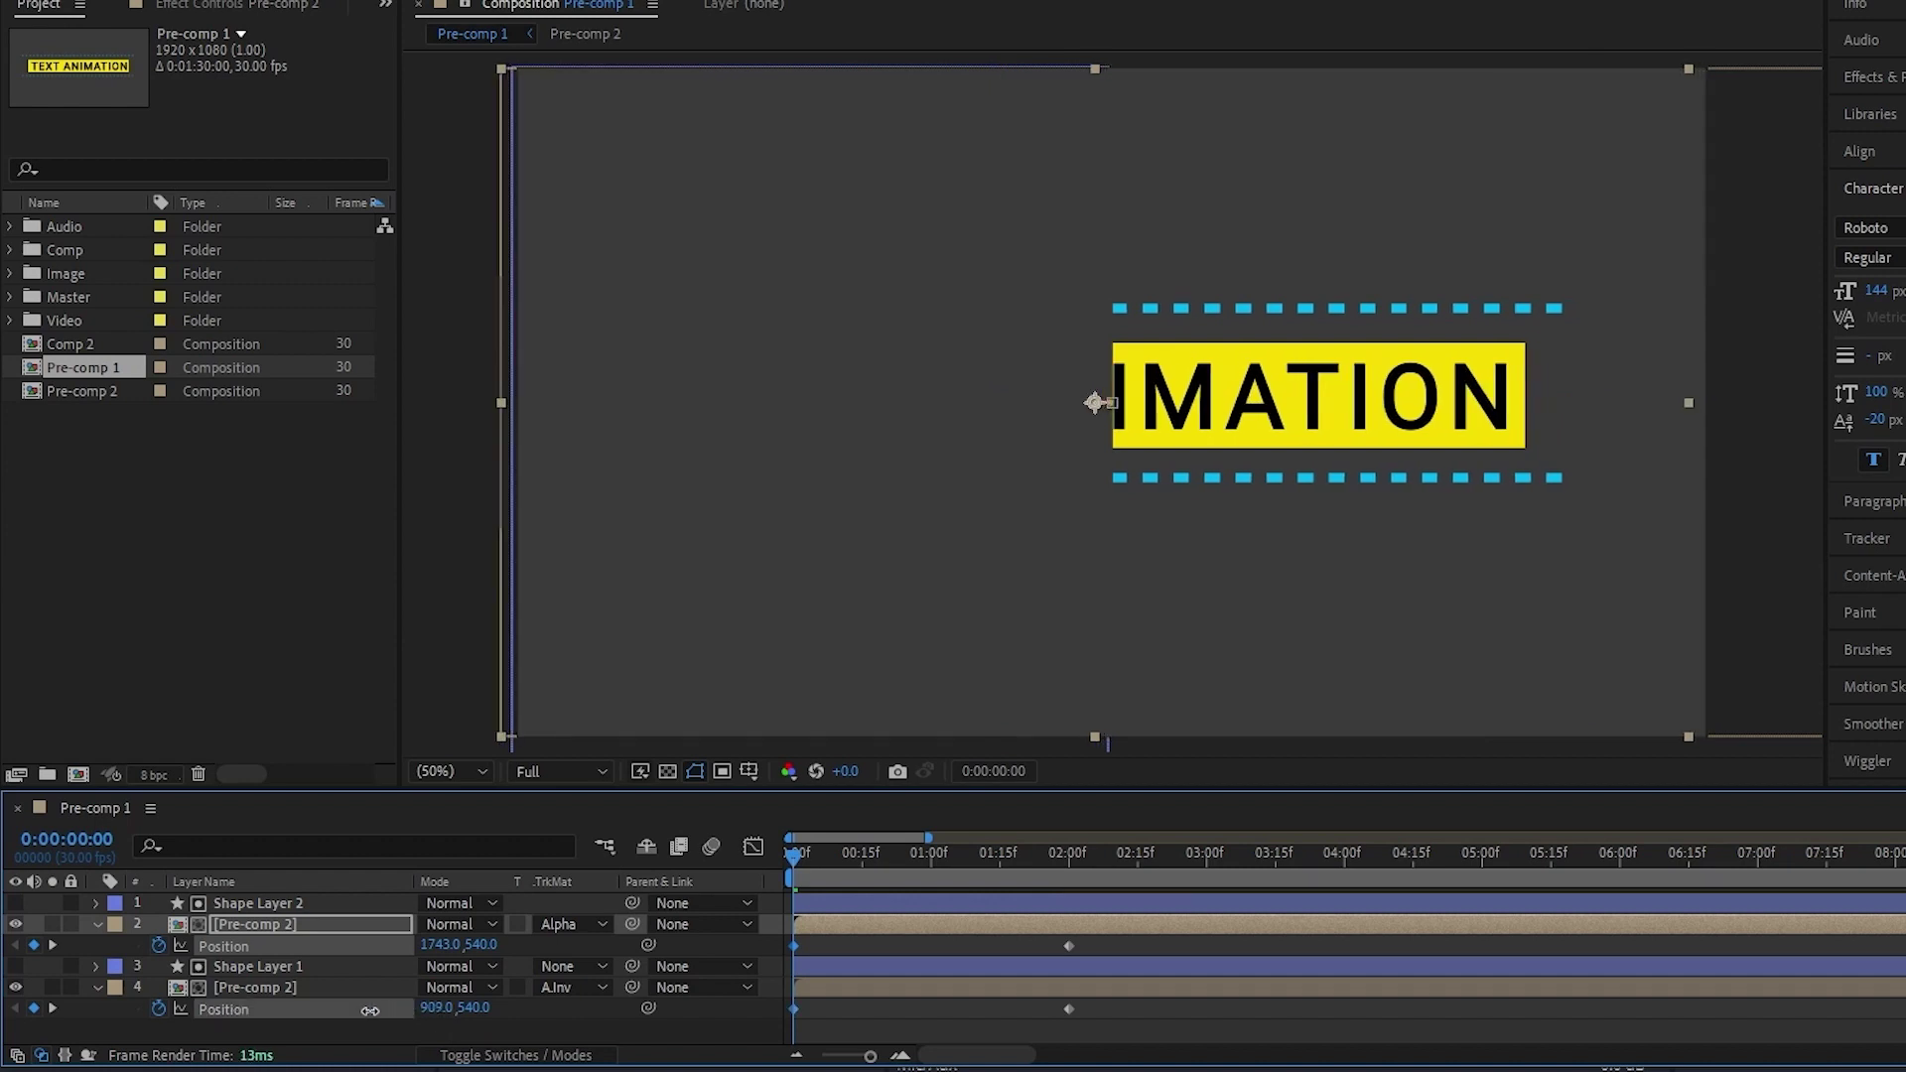
left_click(848, 1015)
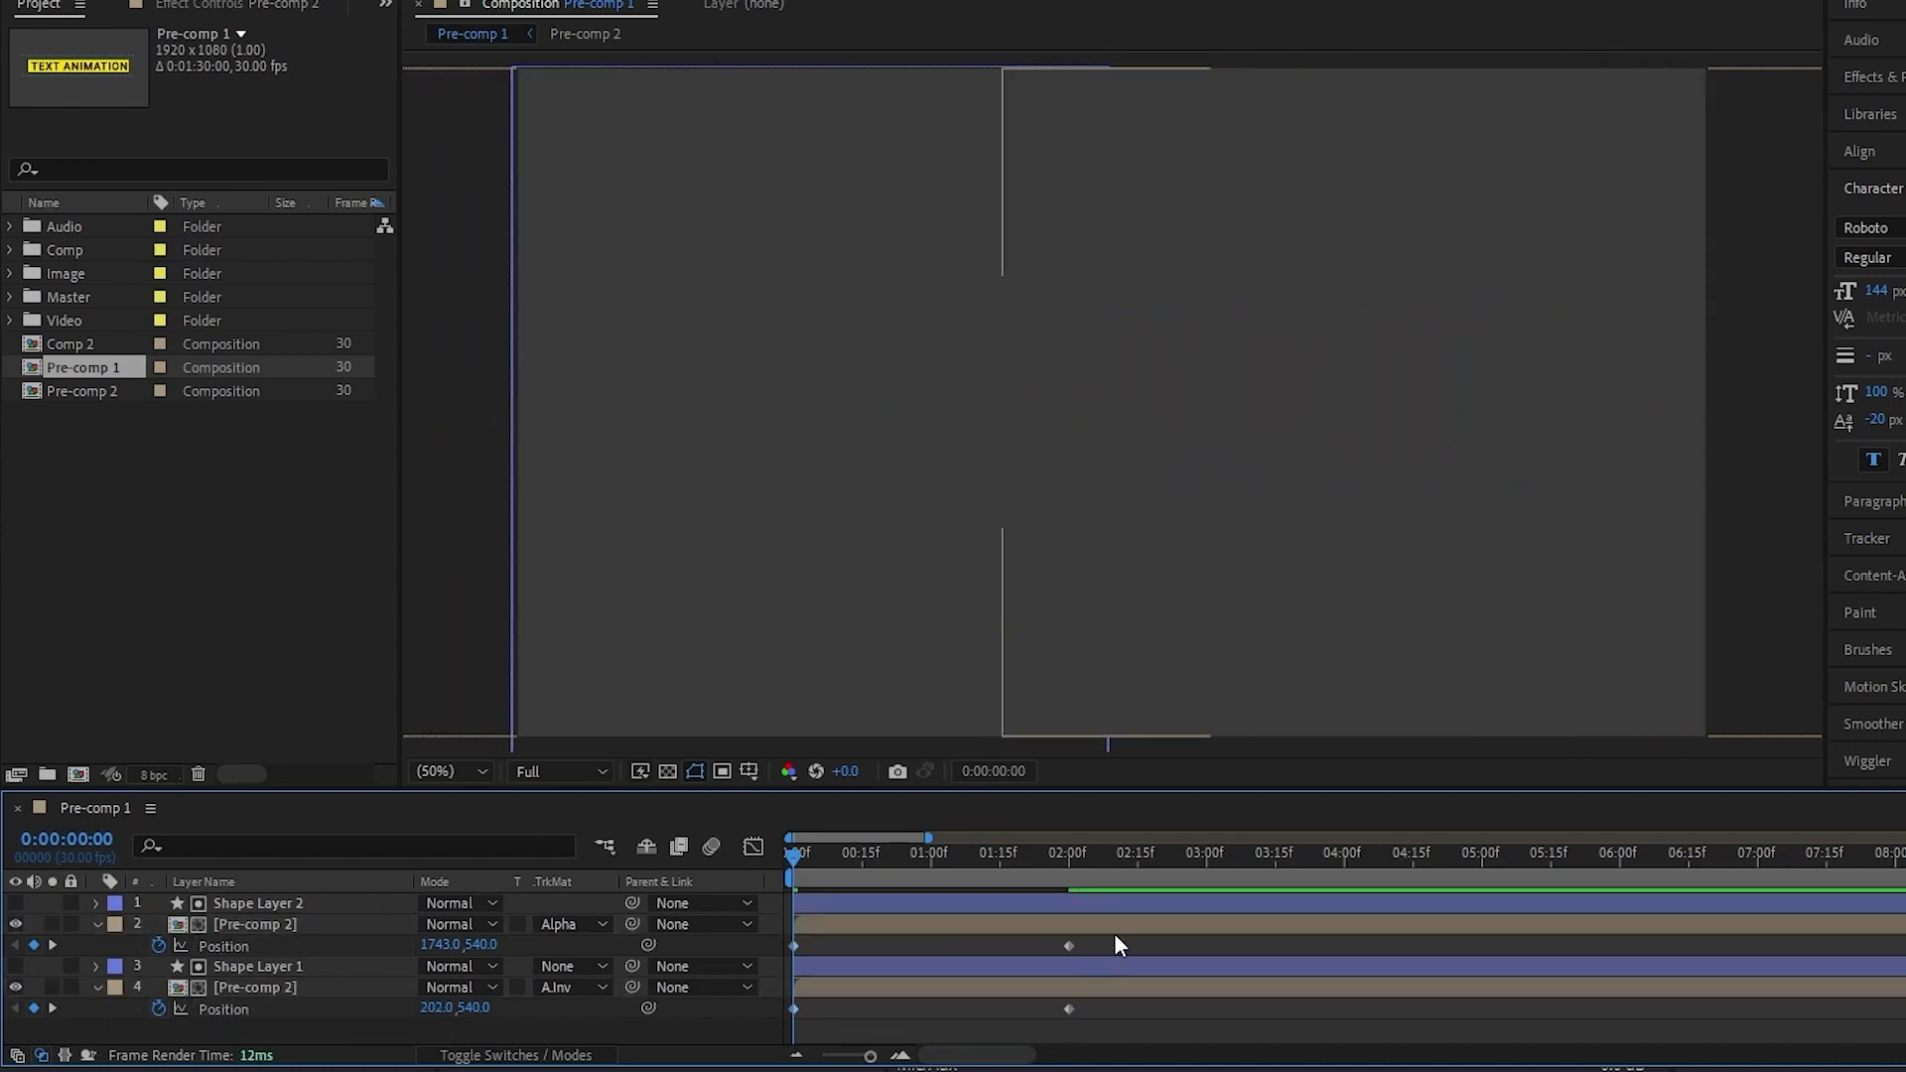
left_click_drag(1118, 943, 757, 1027)
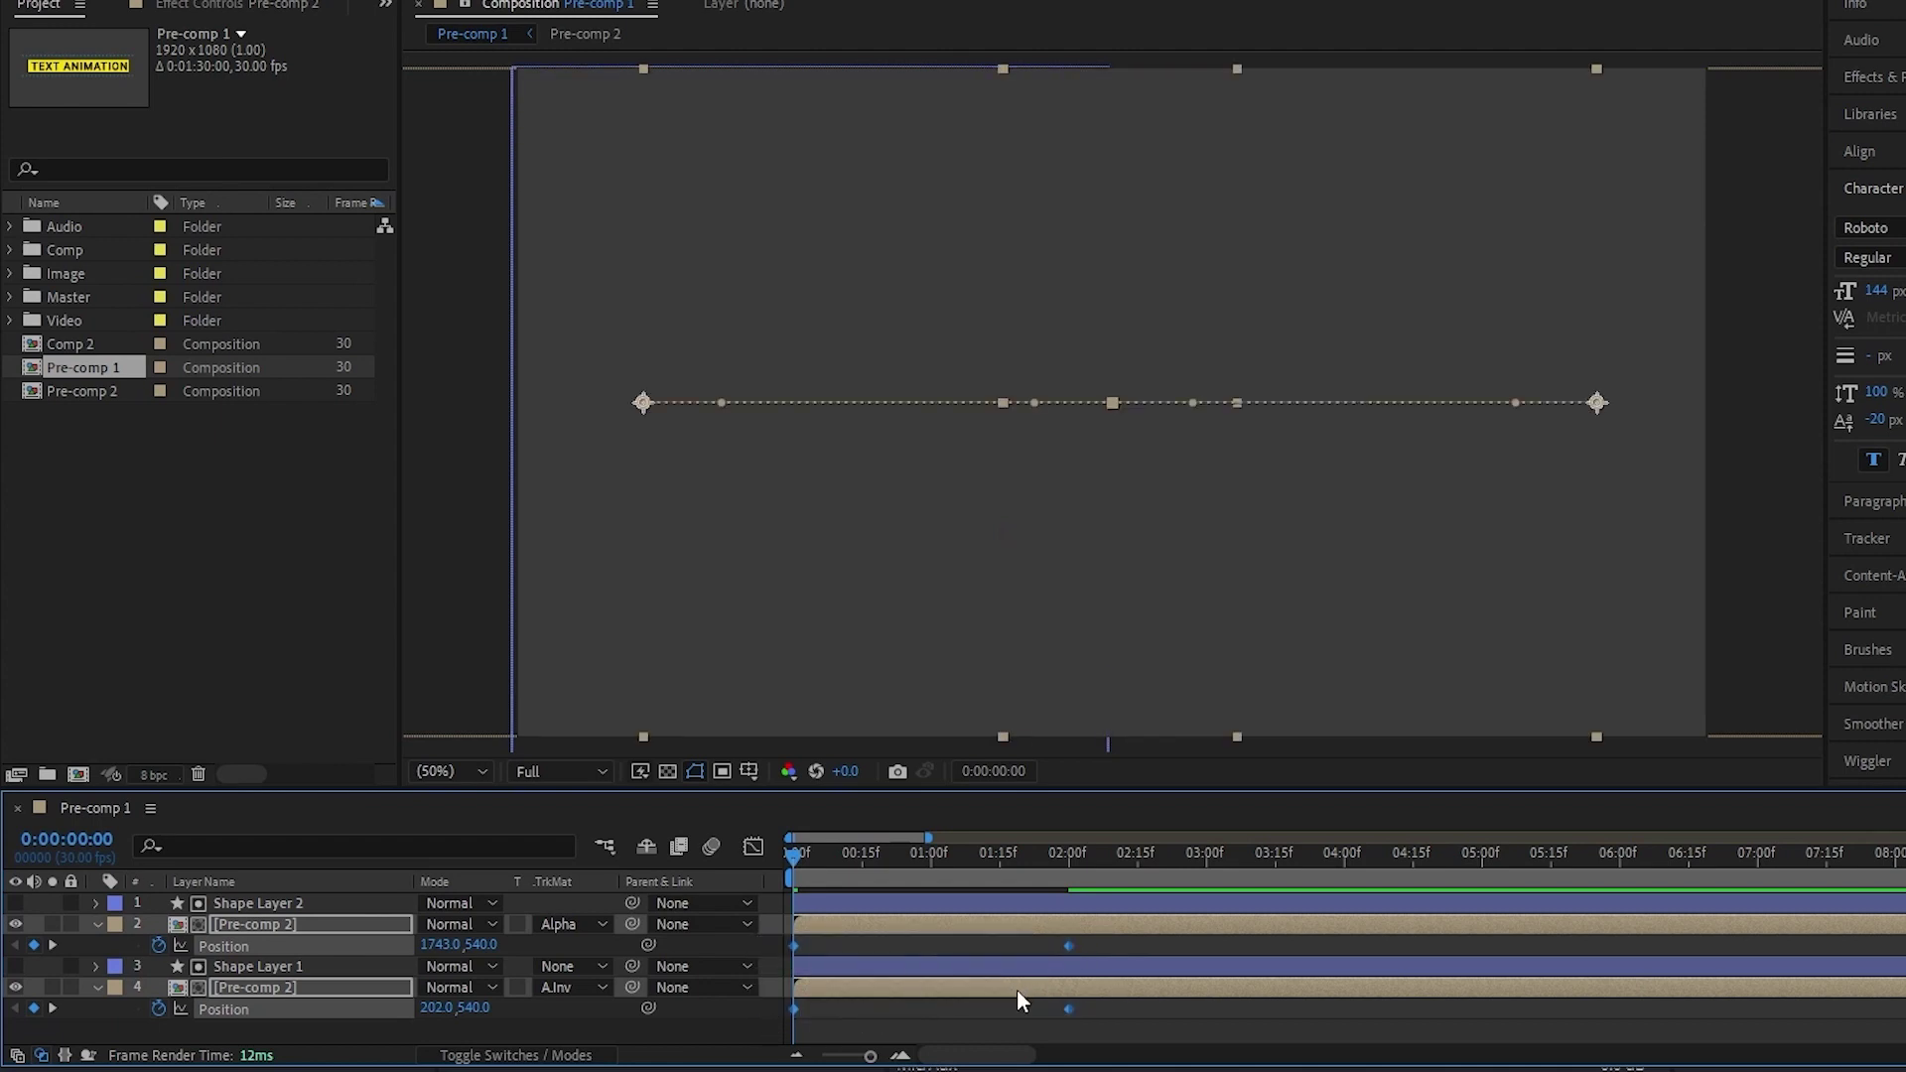
- Give both halves' Position keyframes a strong ease in the speed graph
left_click(753, 846)
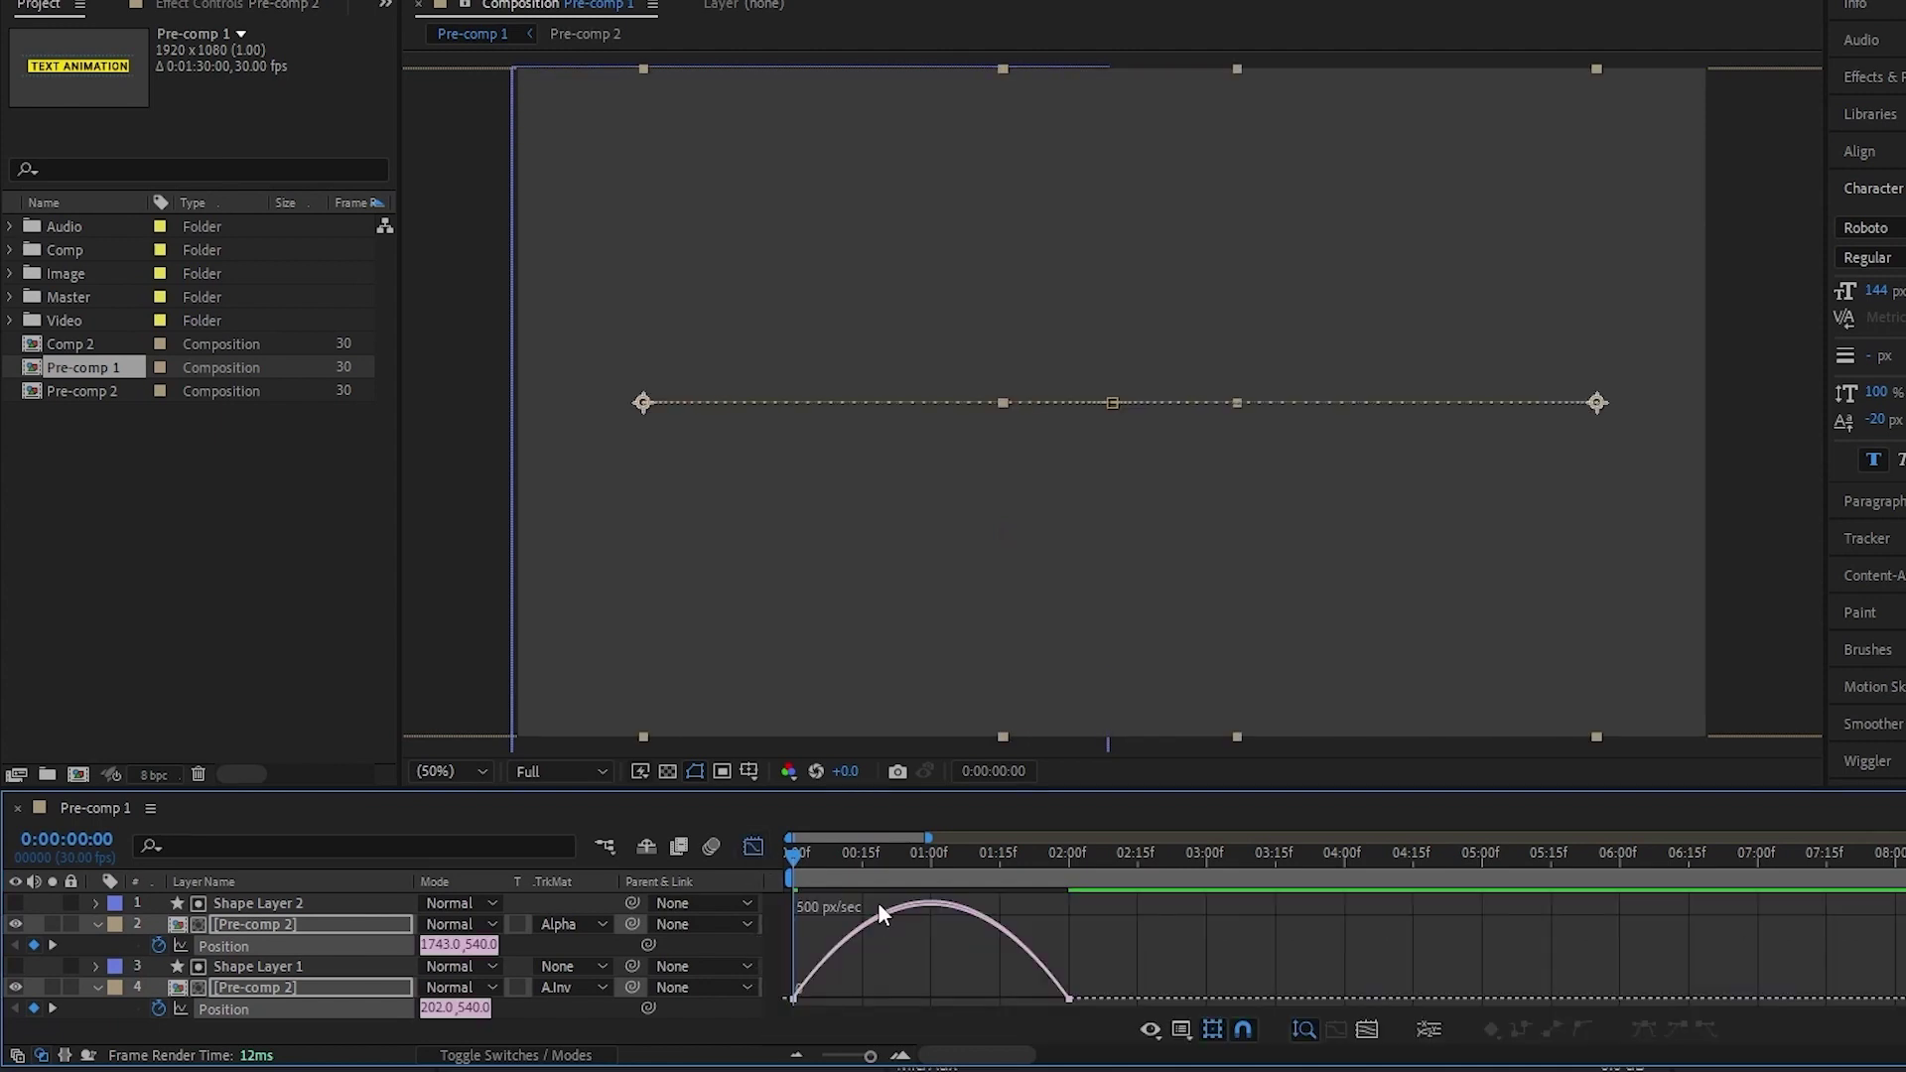
mouse_move(1140, 893)
left_mouse_down()
mouse_move(1046, 1012)
mouse_move(992, 986)
left_mouse_up()
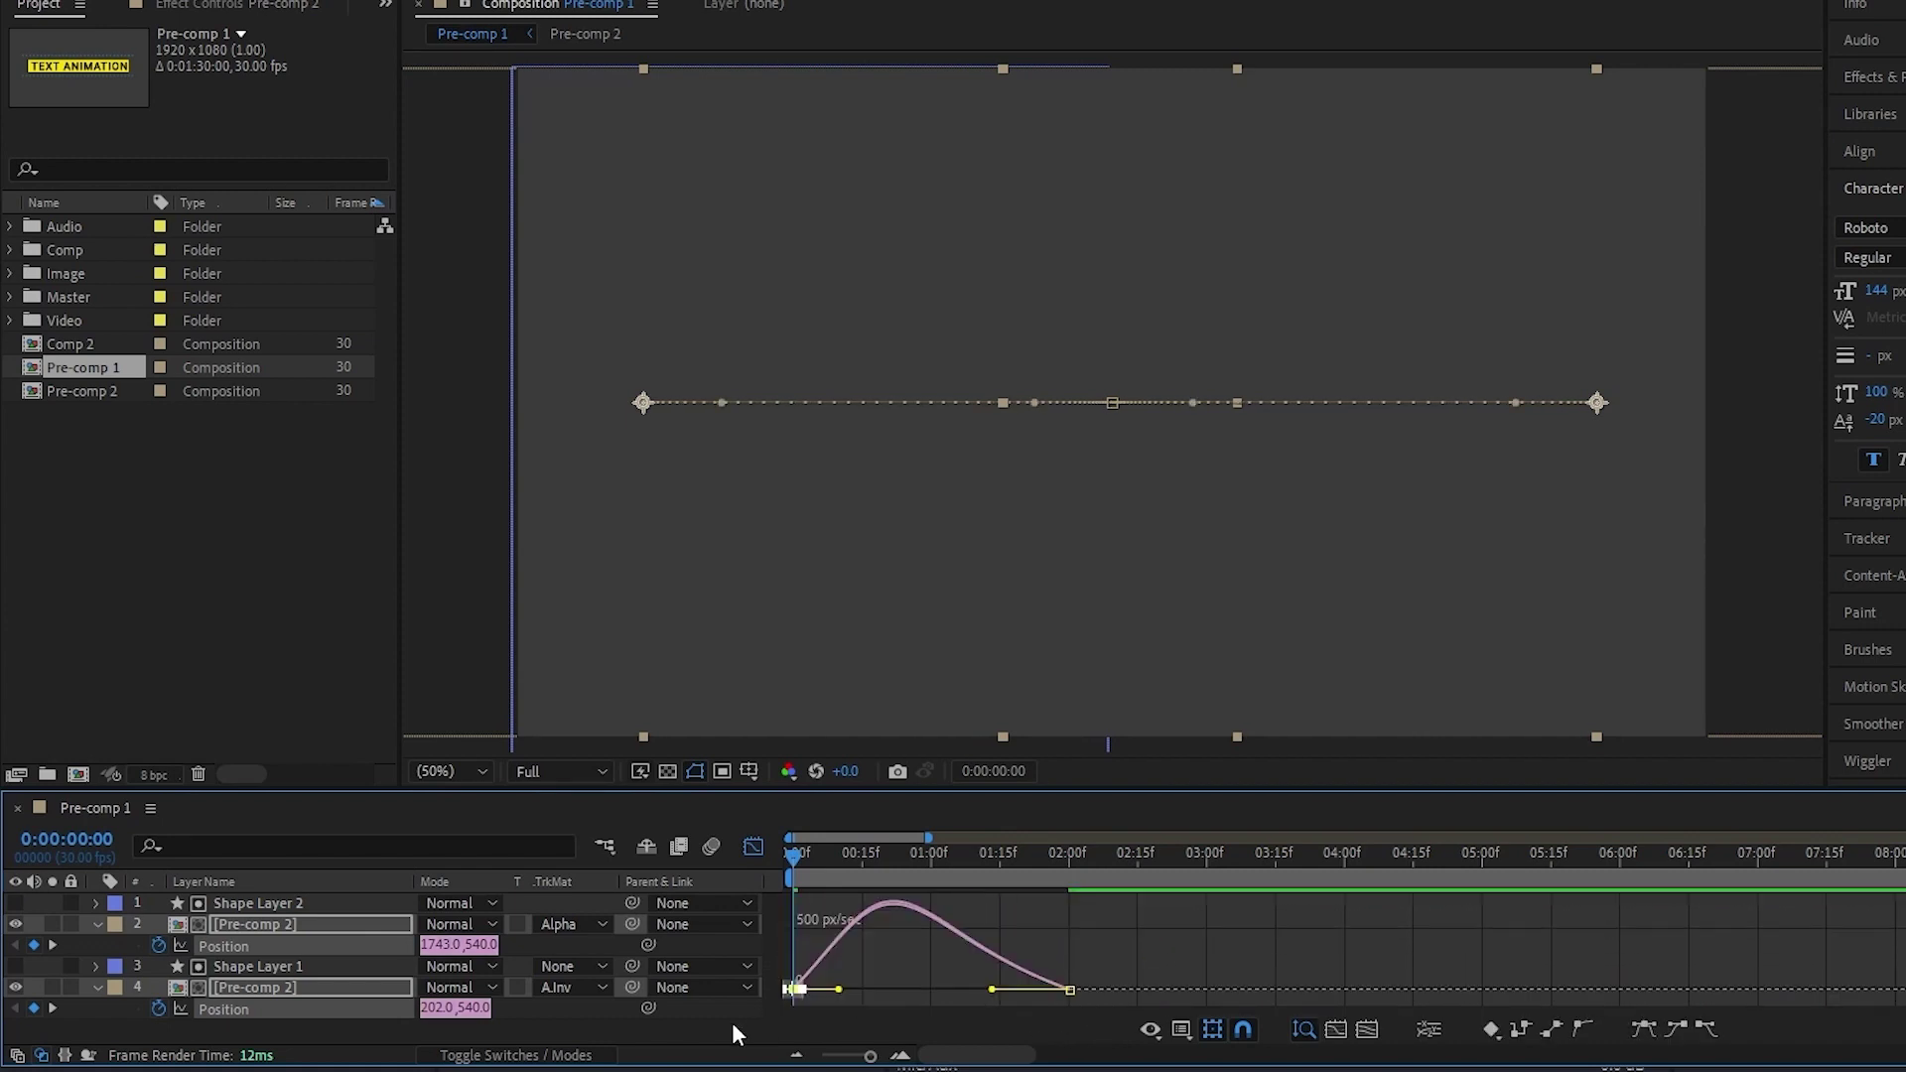
left_click_drag(838, 990, 813, 903)
key("shift+F3")
- Preview the title animation, move the current time to 0:00:05:22, and select layer 2's Position keyframes
key("minus")
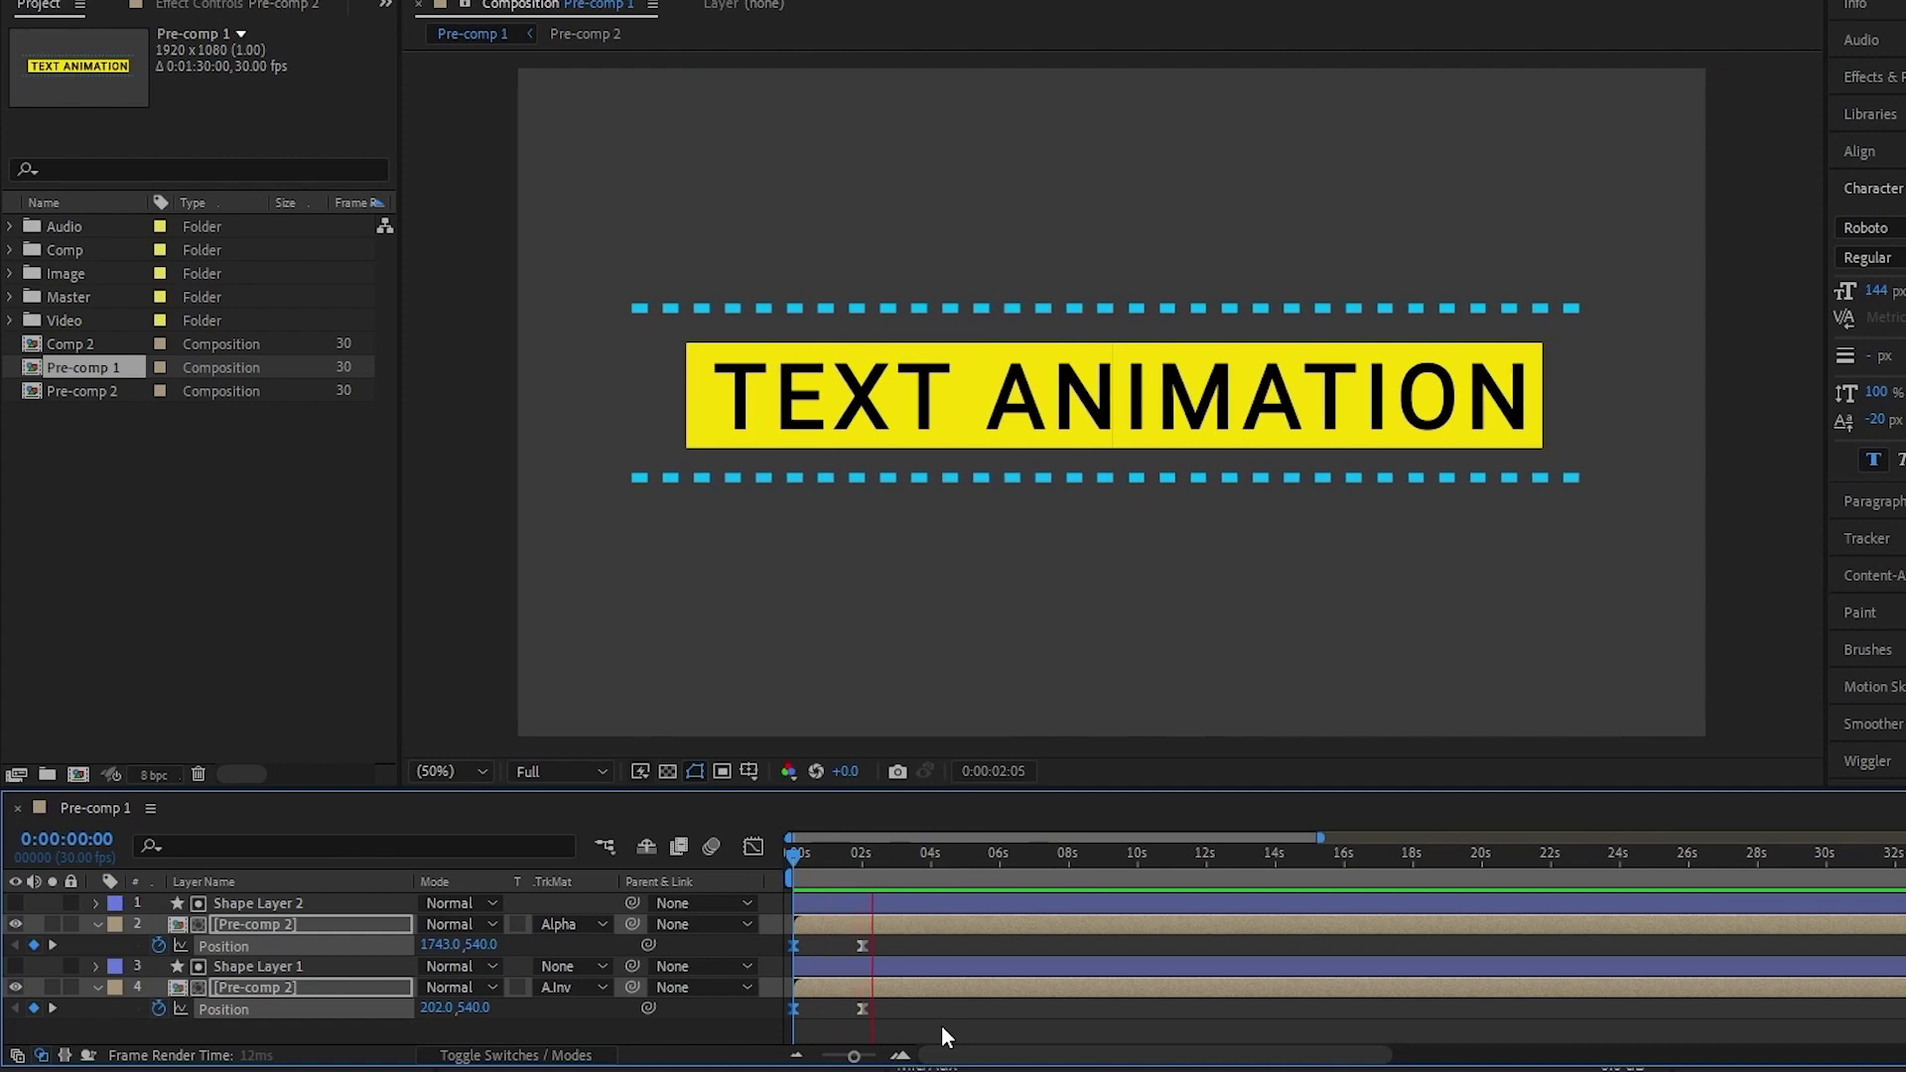
key("space")
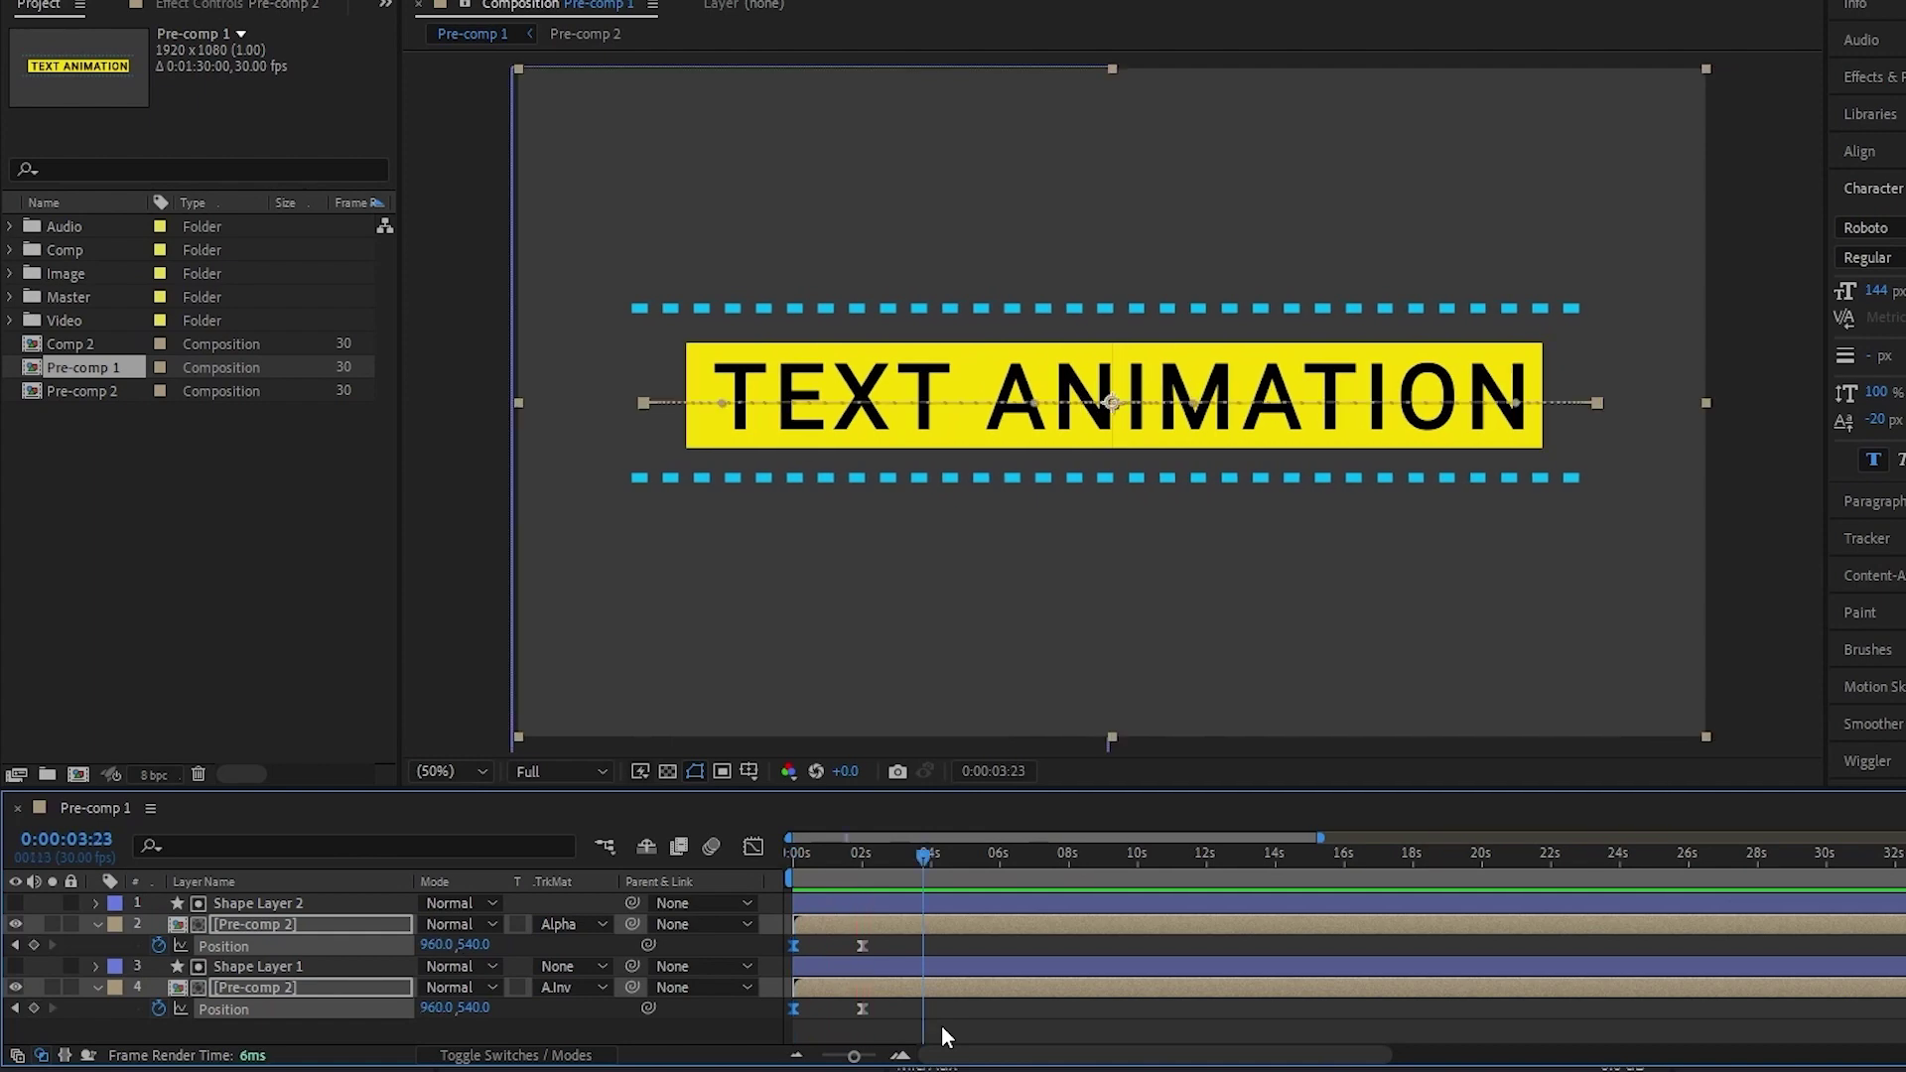
key("minus")
key("j")
left_click(940, 1033)
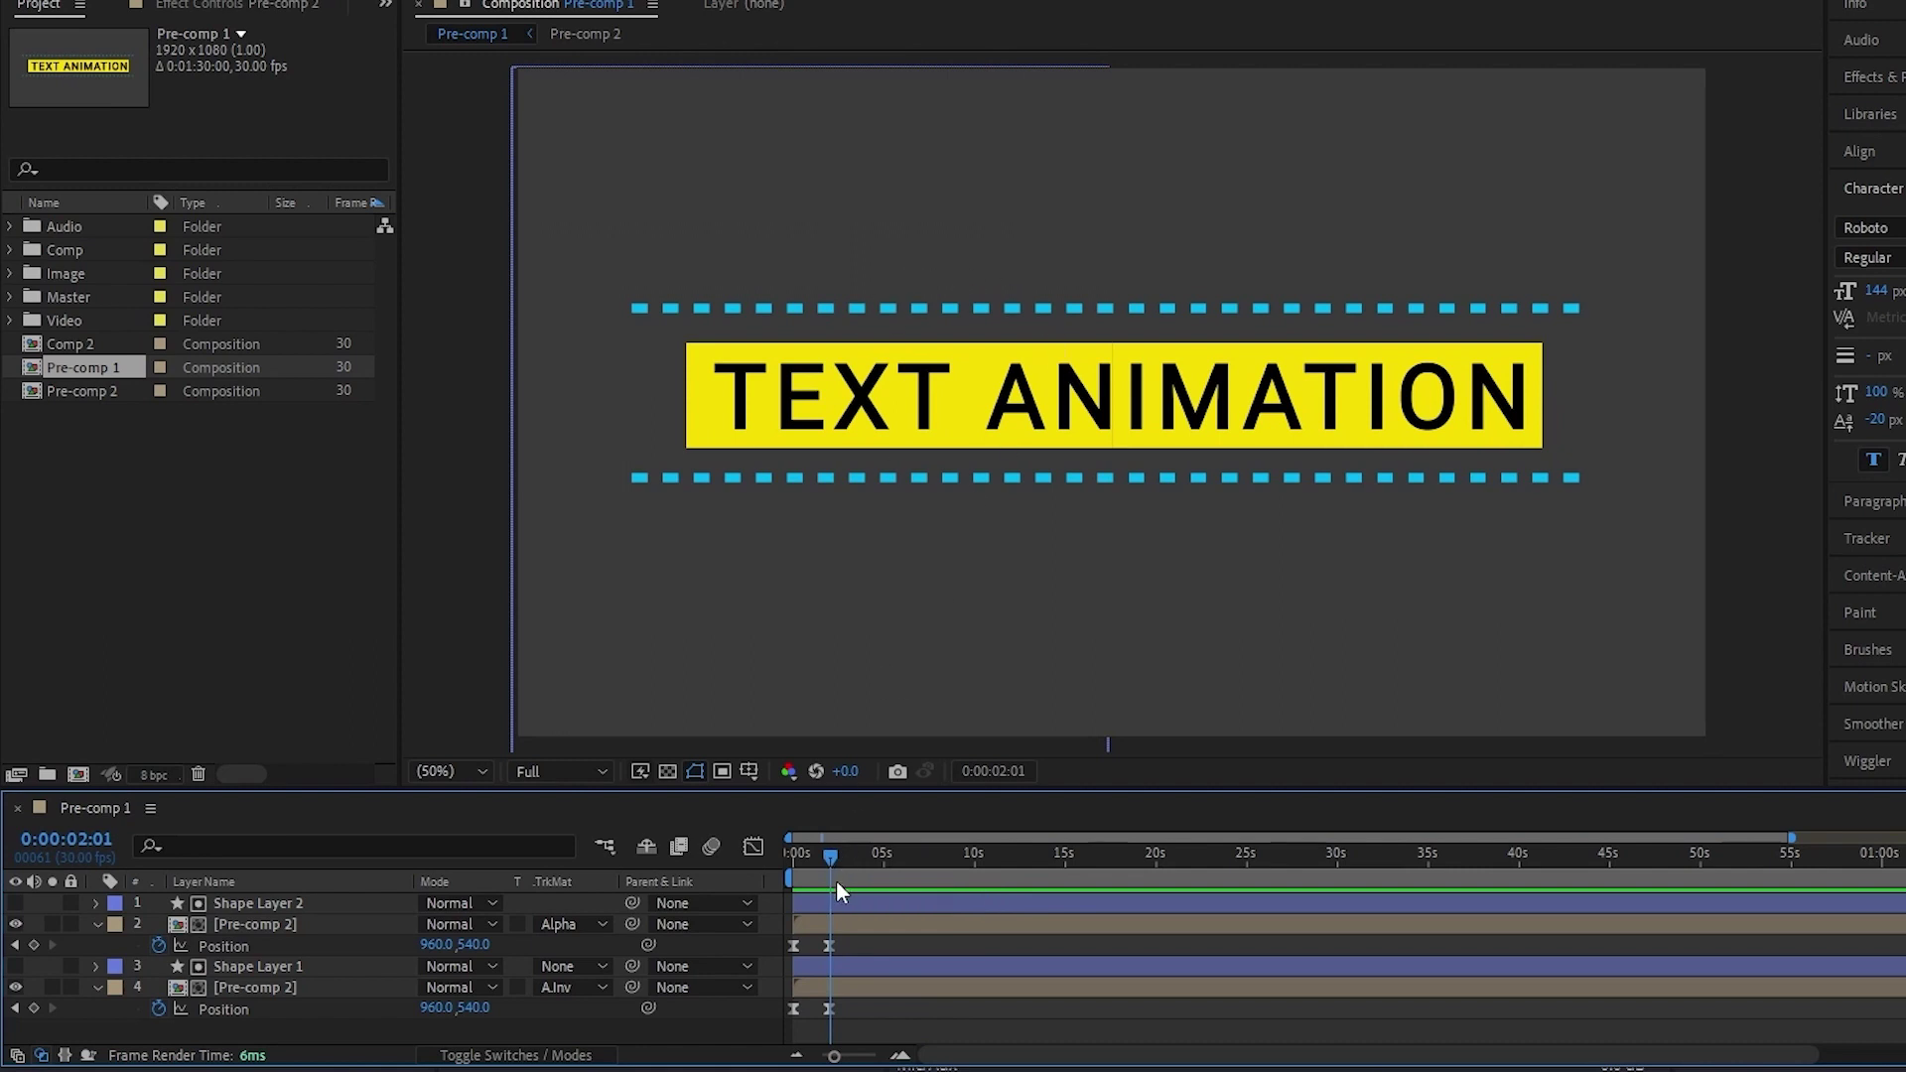
left_click_drag(830, 854, 896, 853)
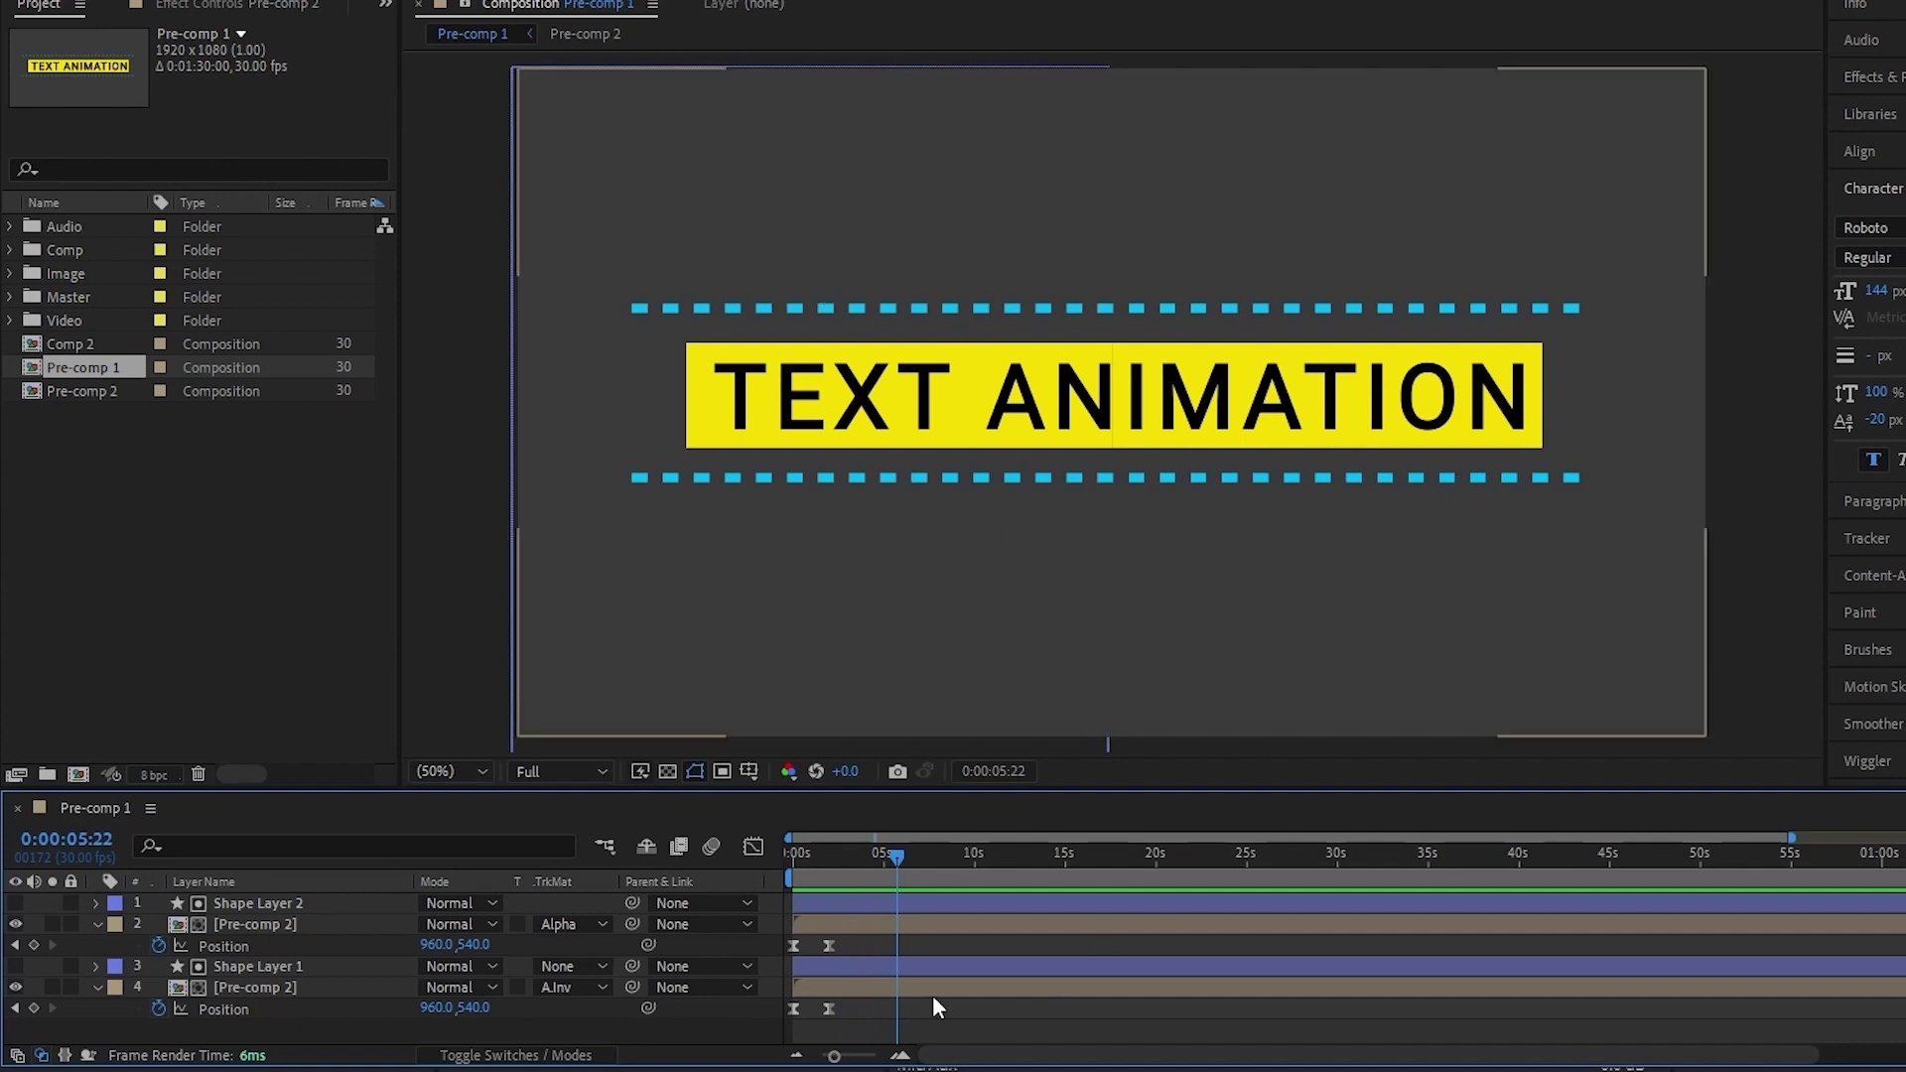
left_click(841, 923)
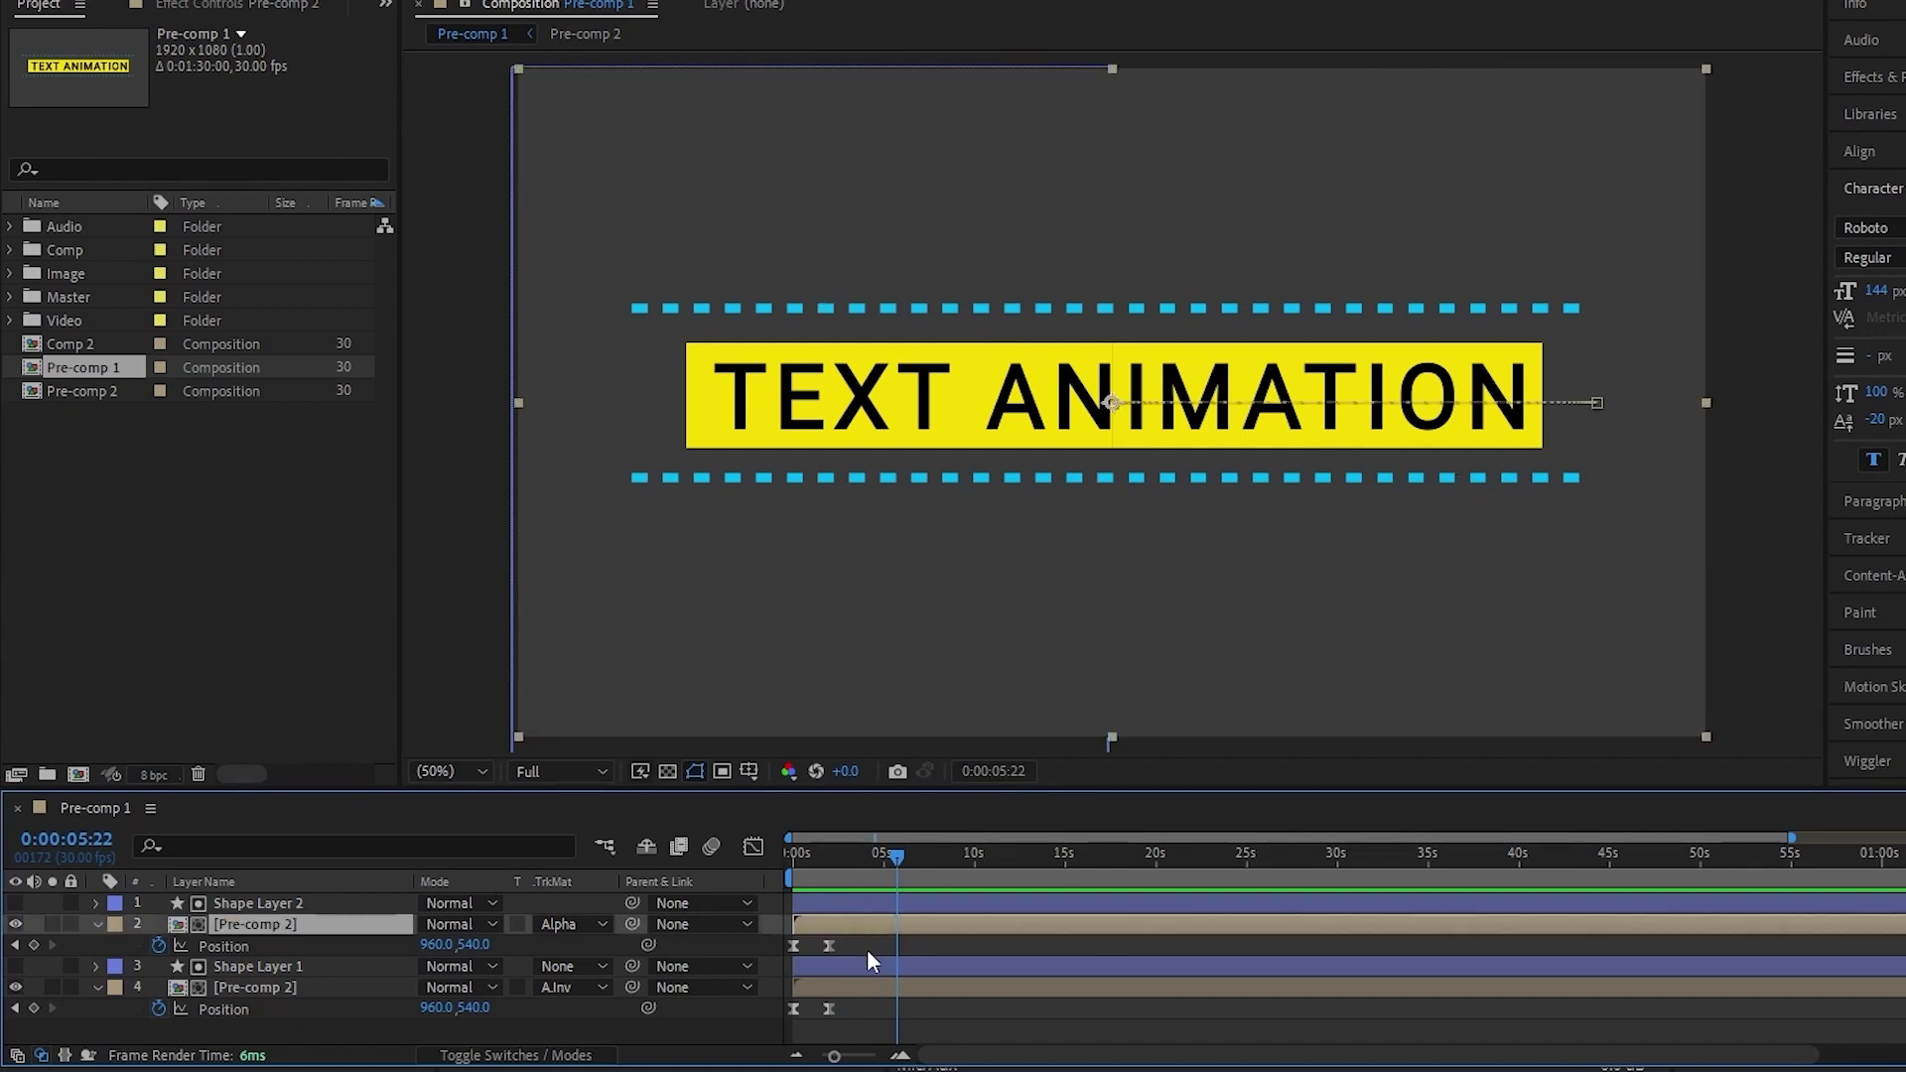
left_click_drag(861, 939, 781, 951)
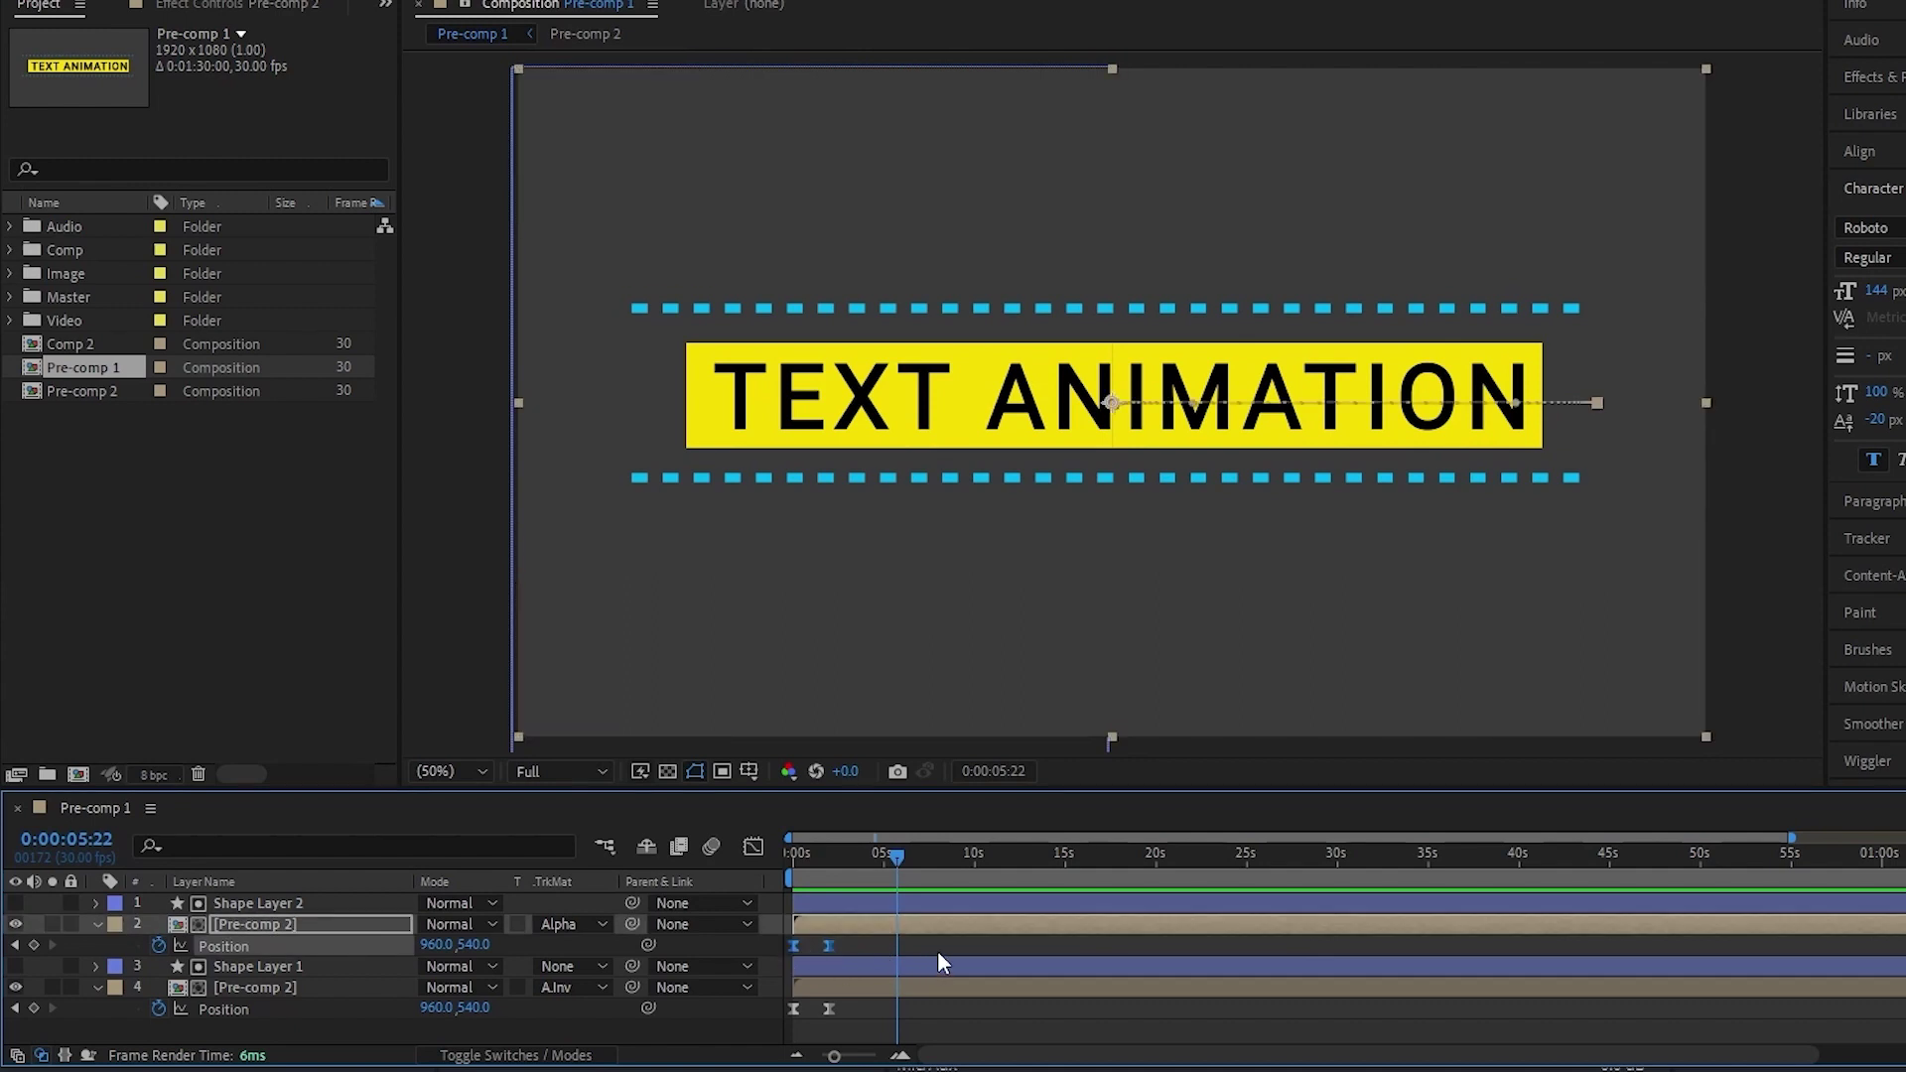
- Paste layer 2's and layer 4's Position keyframes at 0:00:05:22 and select the pasted keys
key("ctrl+v")
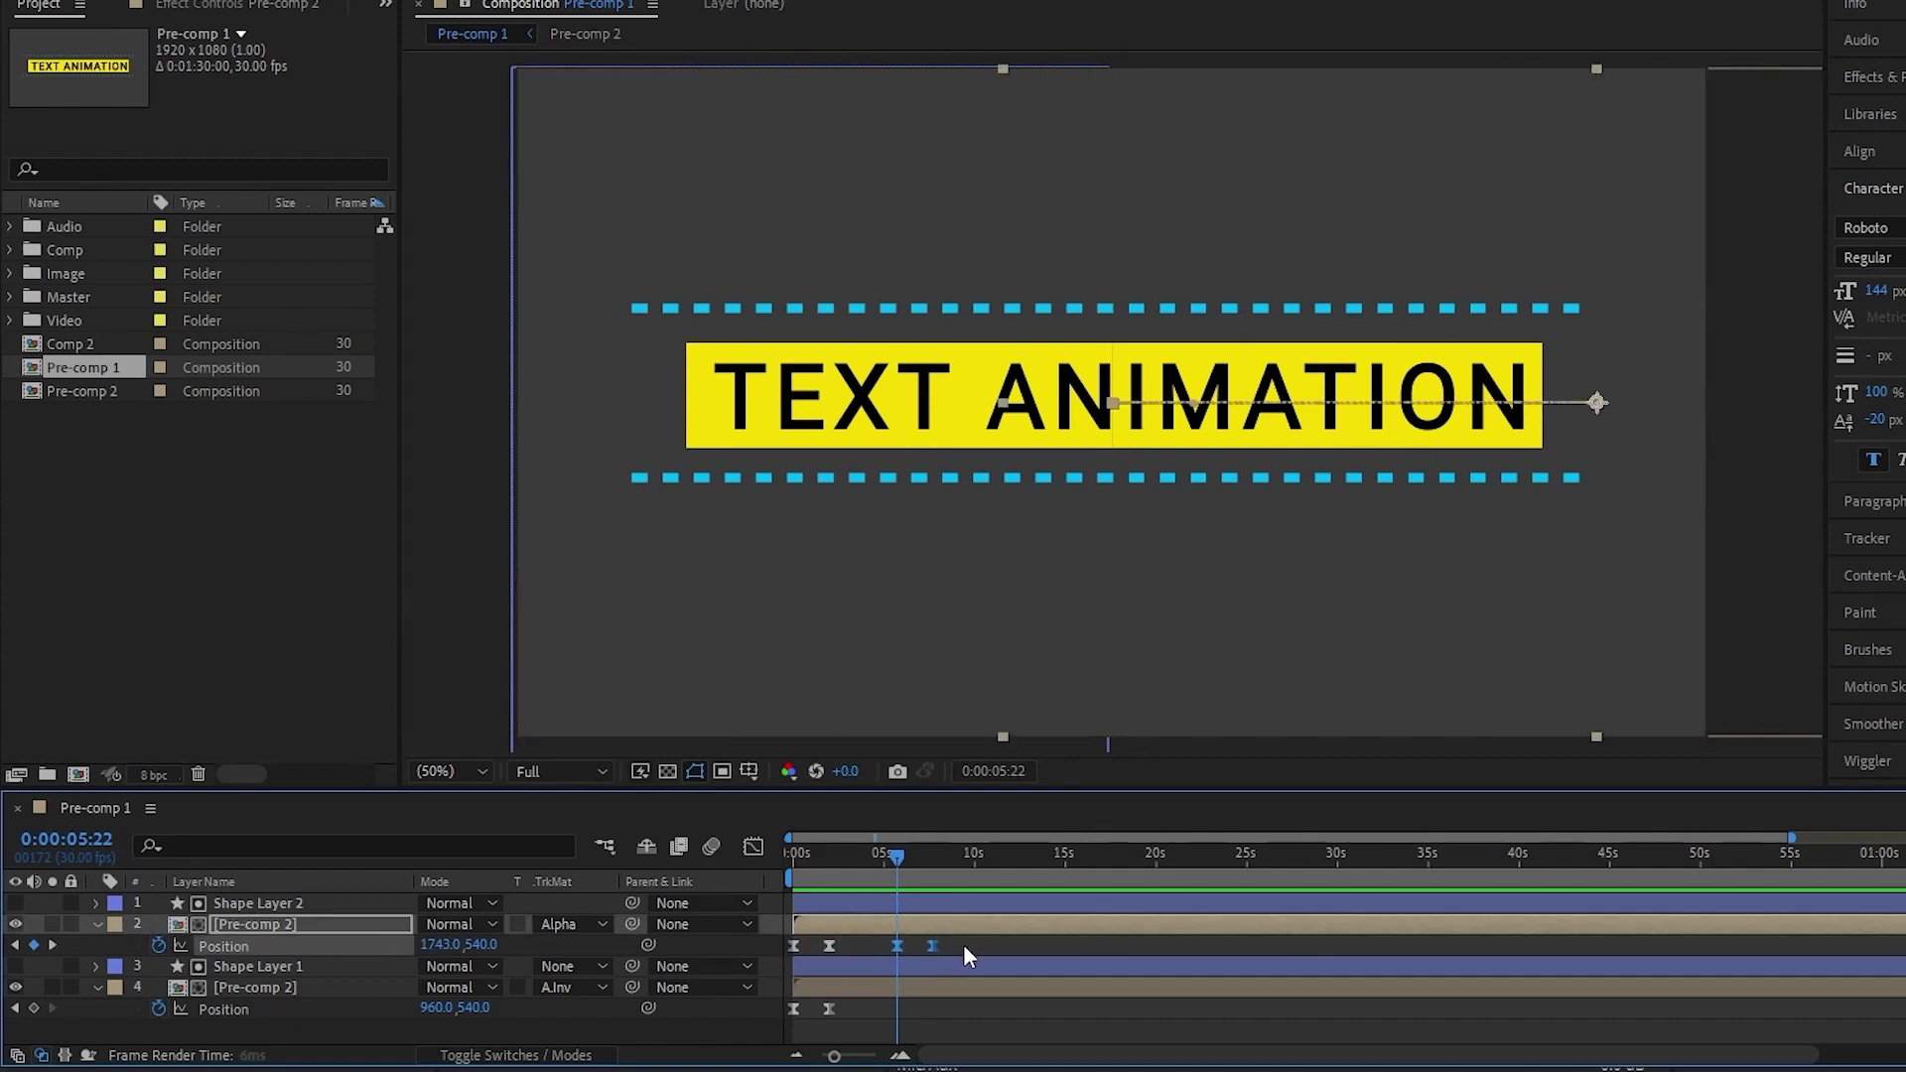
left_click_drag(852, 1001, 782, 1014)
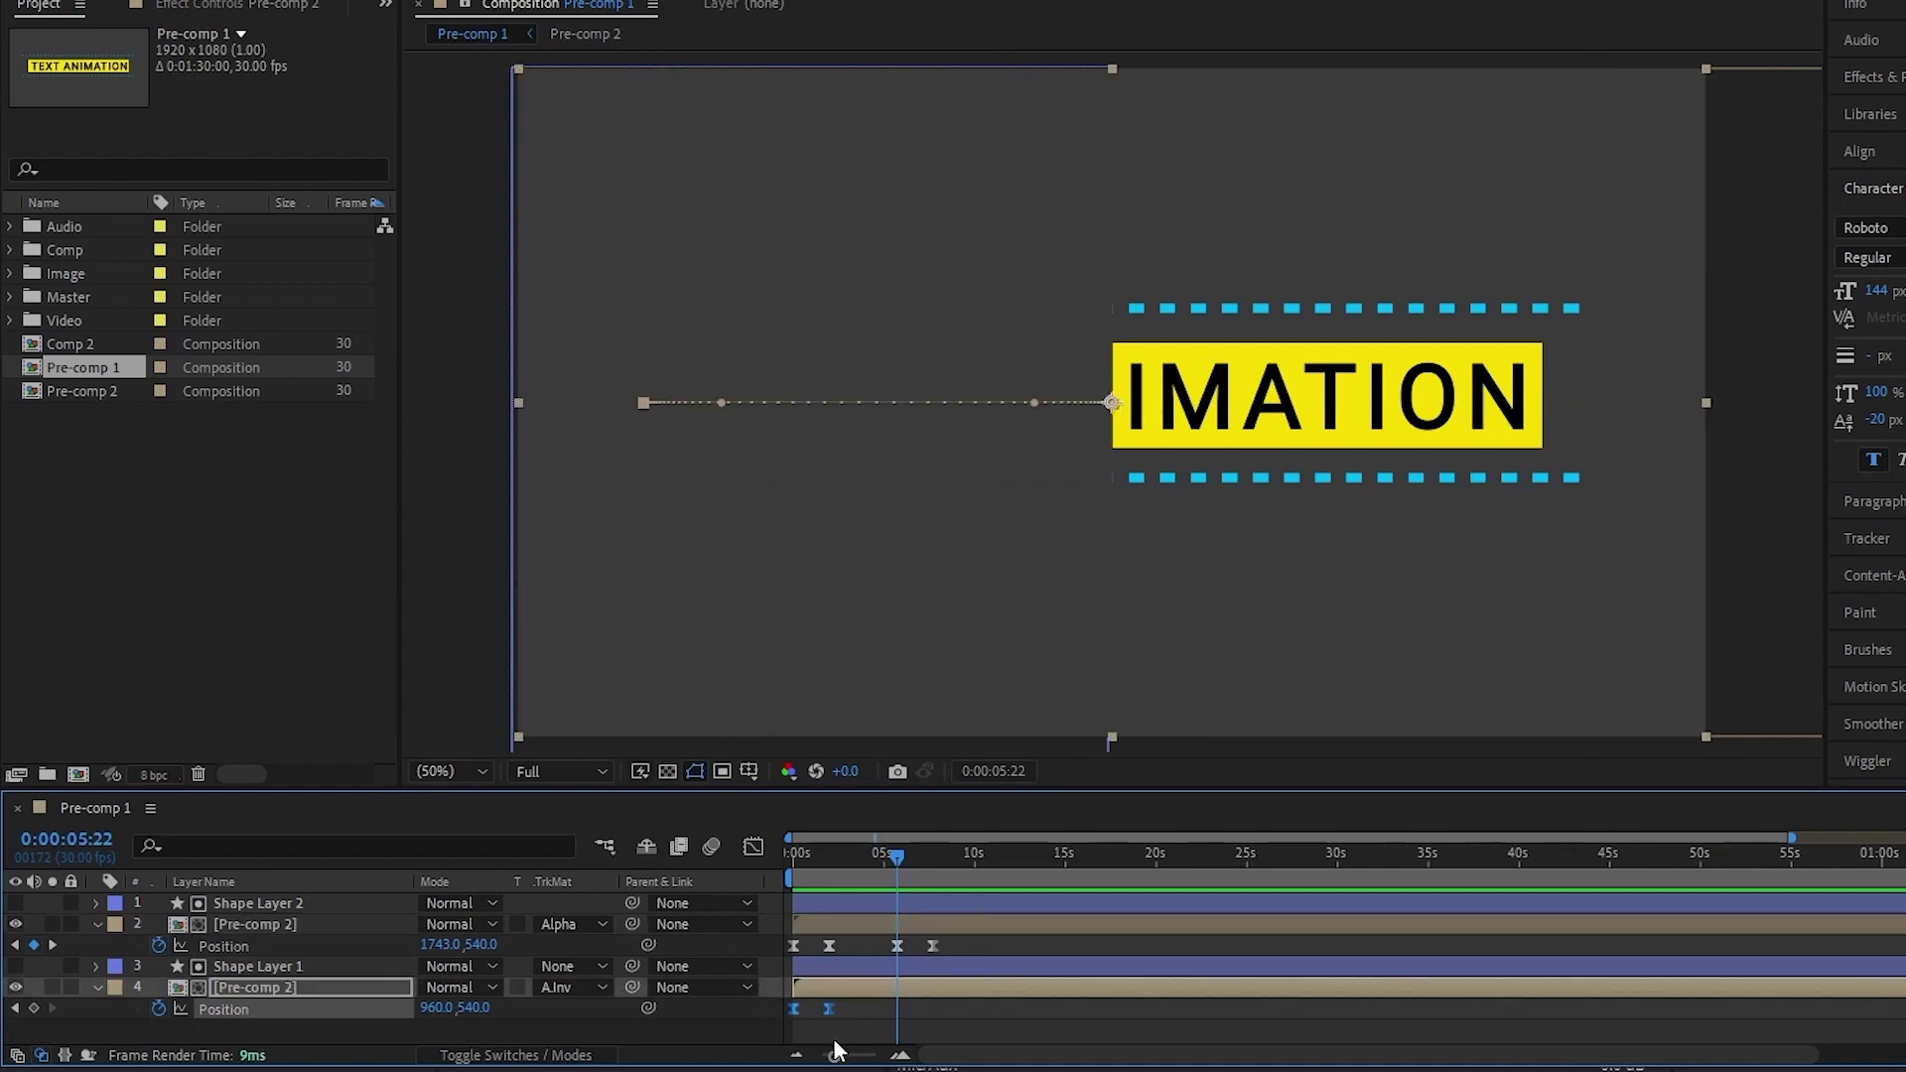
key("ctrl+v")
left_click_drag(885, 857, 911, 857)
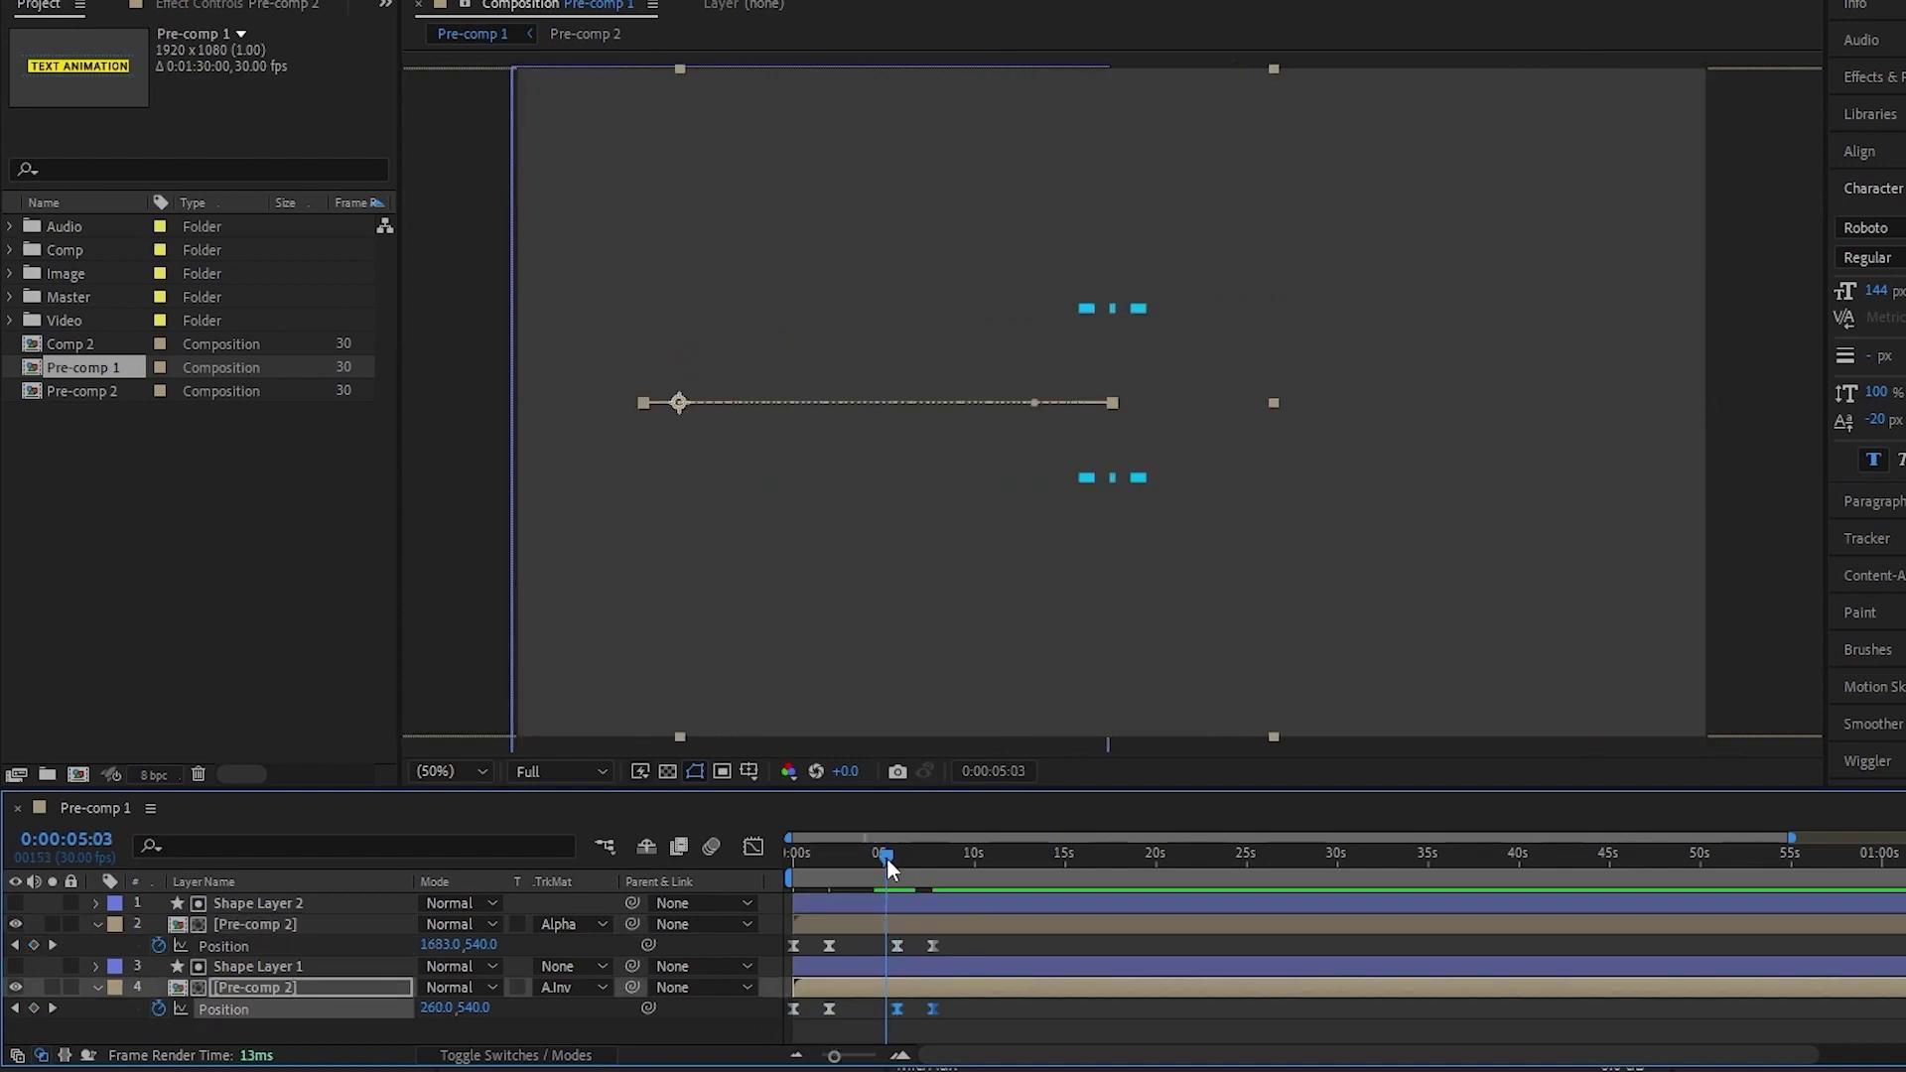
left_click_drag(970, 937, 873, 1012)
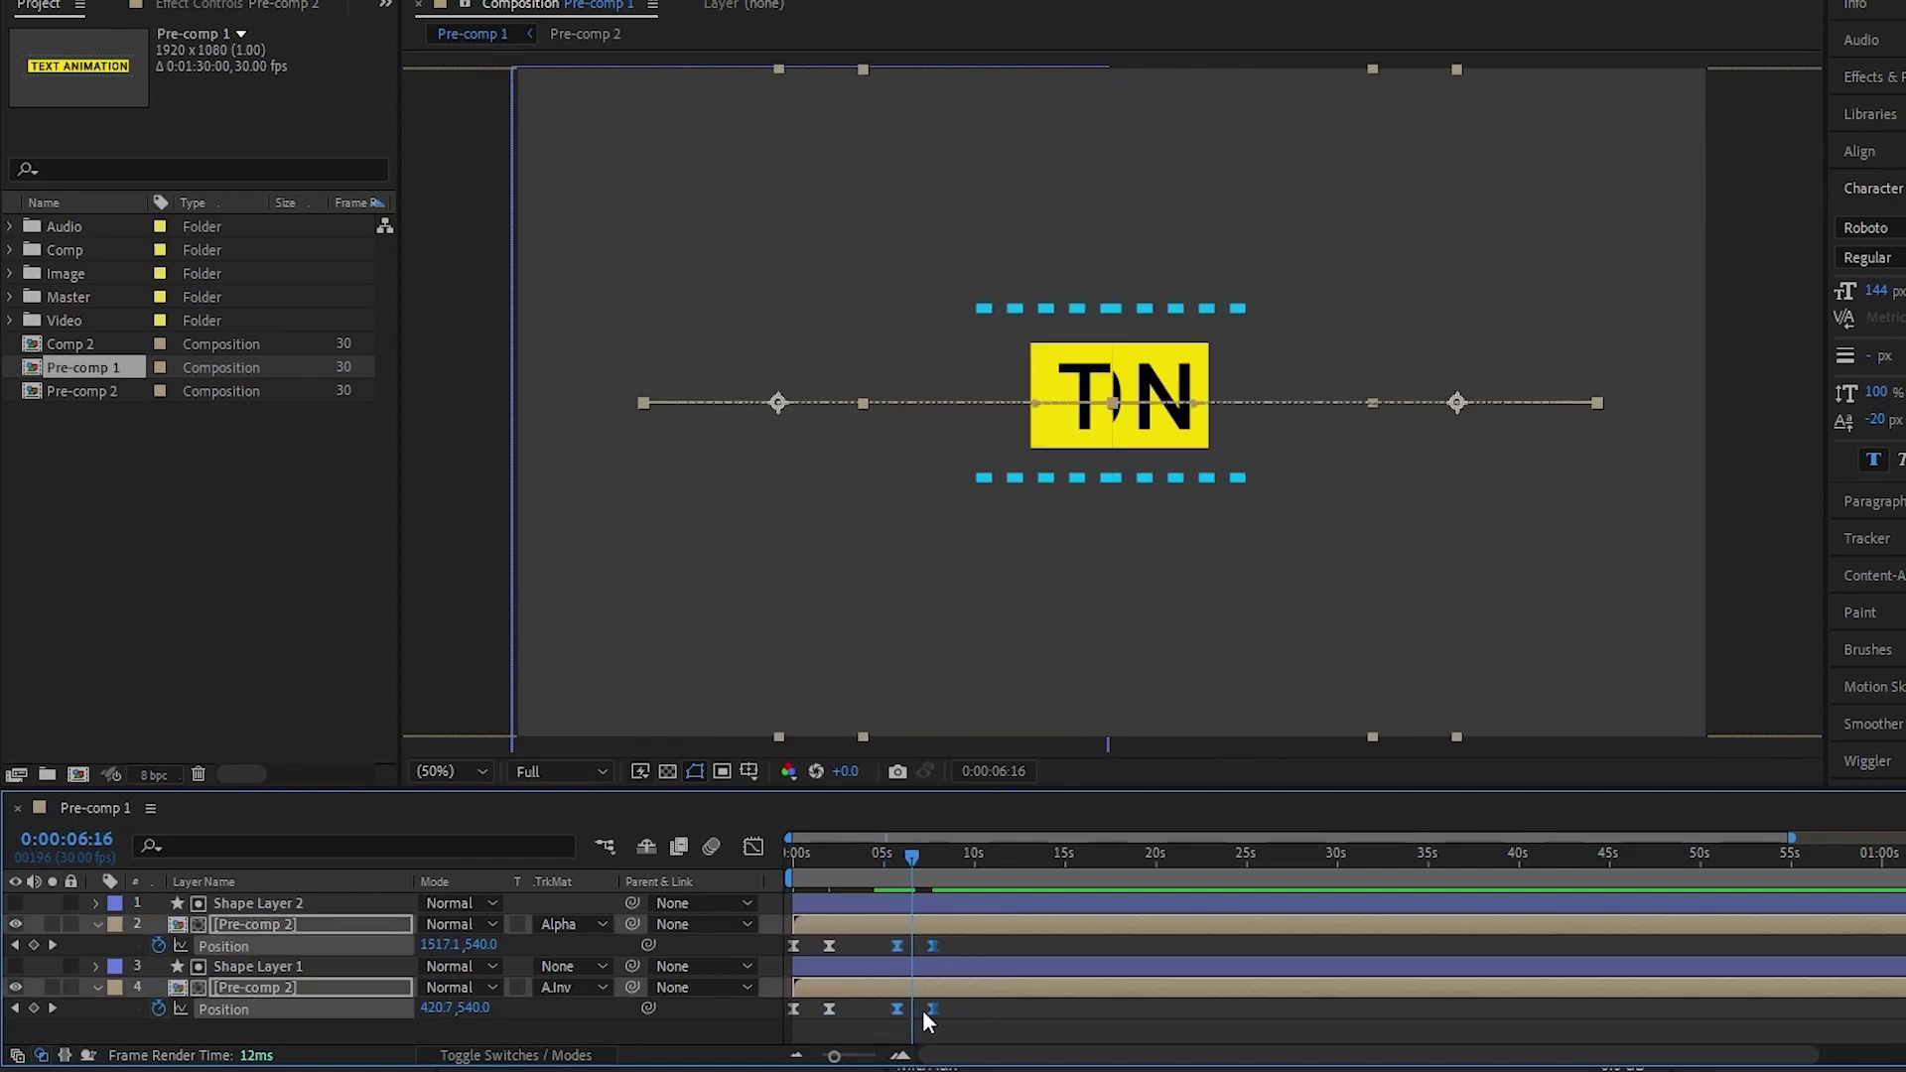
- Time-reverse the pasted Position keyframes so the halves slide apart after 0:00:05:22, then return to the start
right_click(931, 1009)
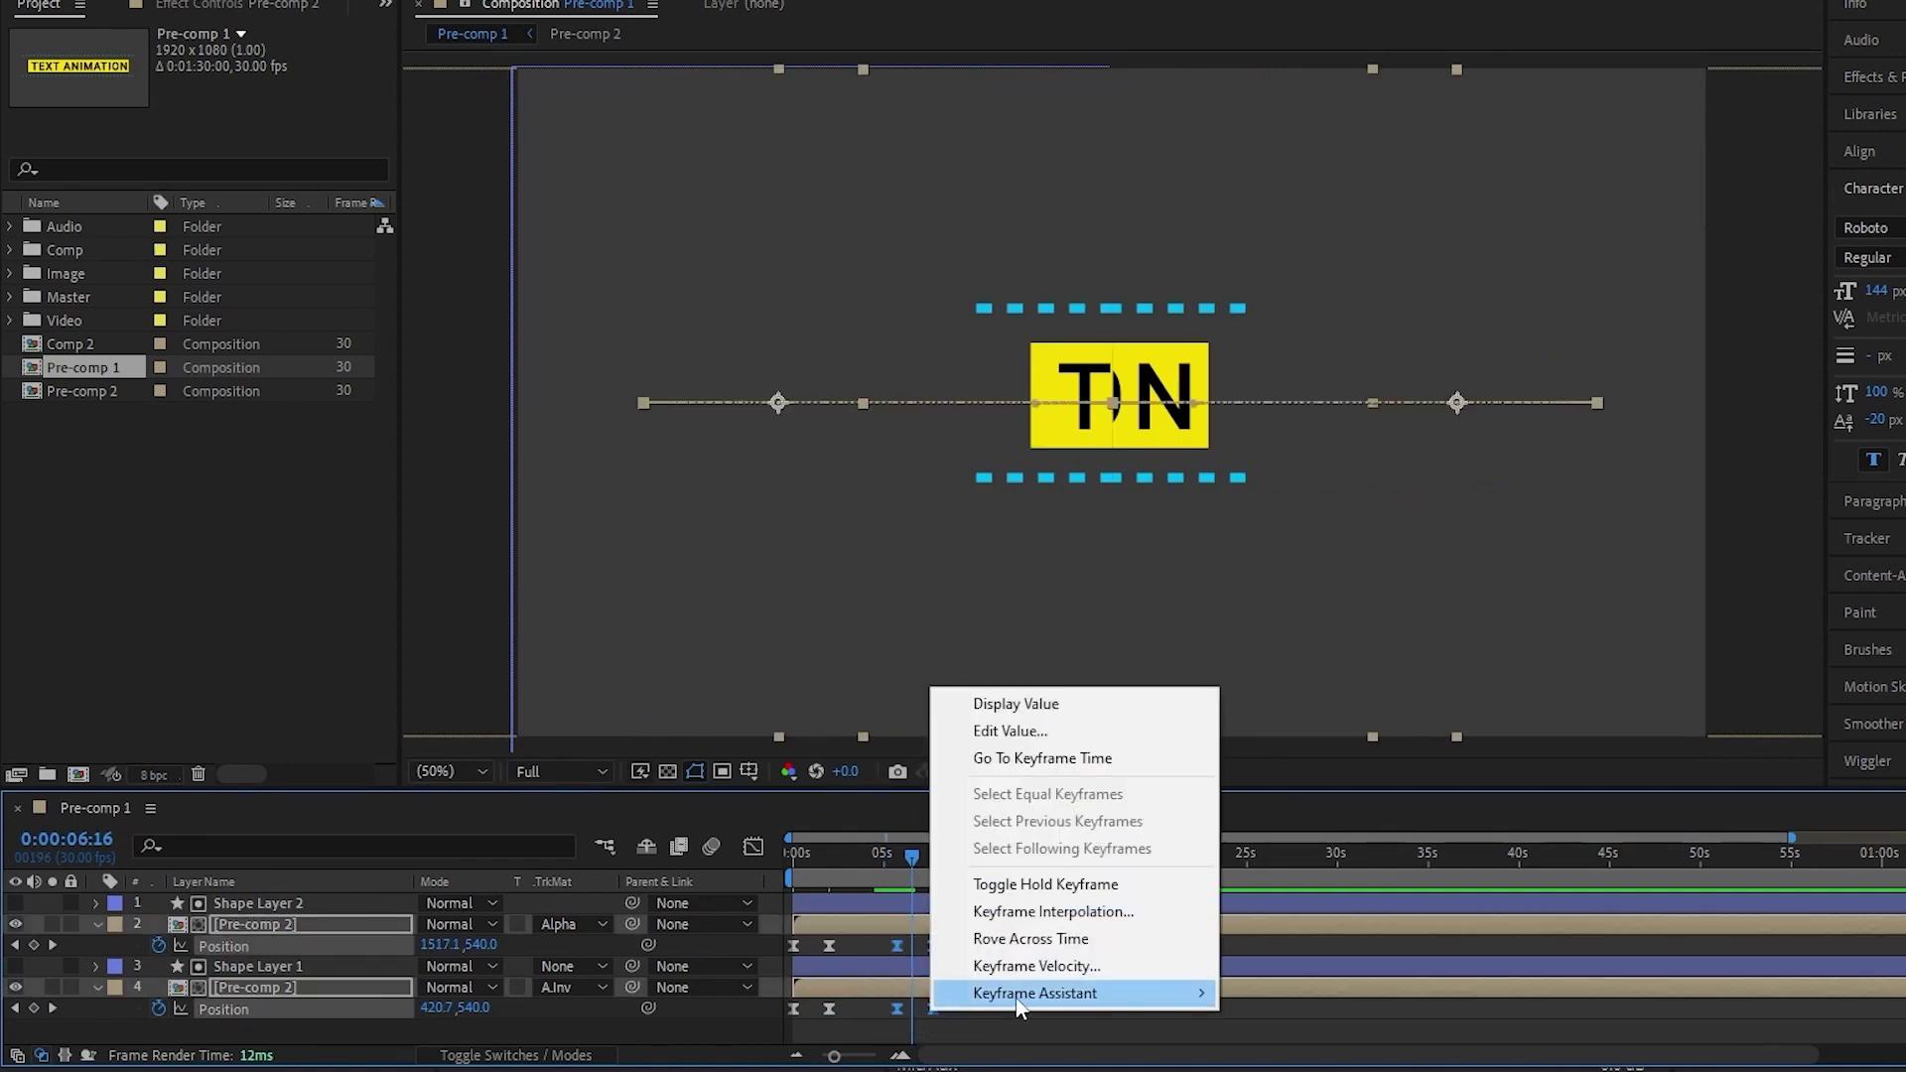
mouse_move(1018, 1006)
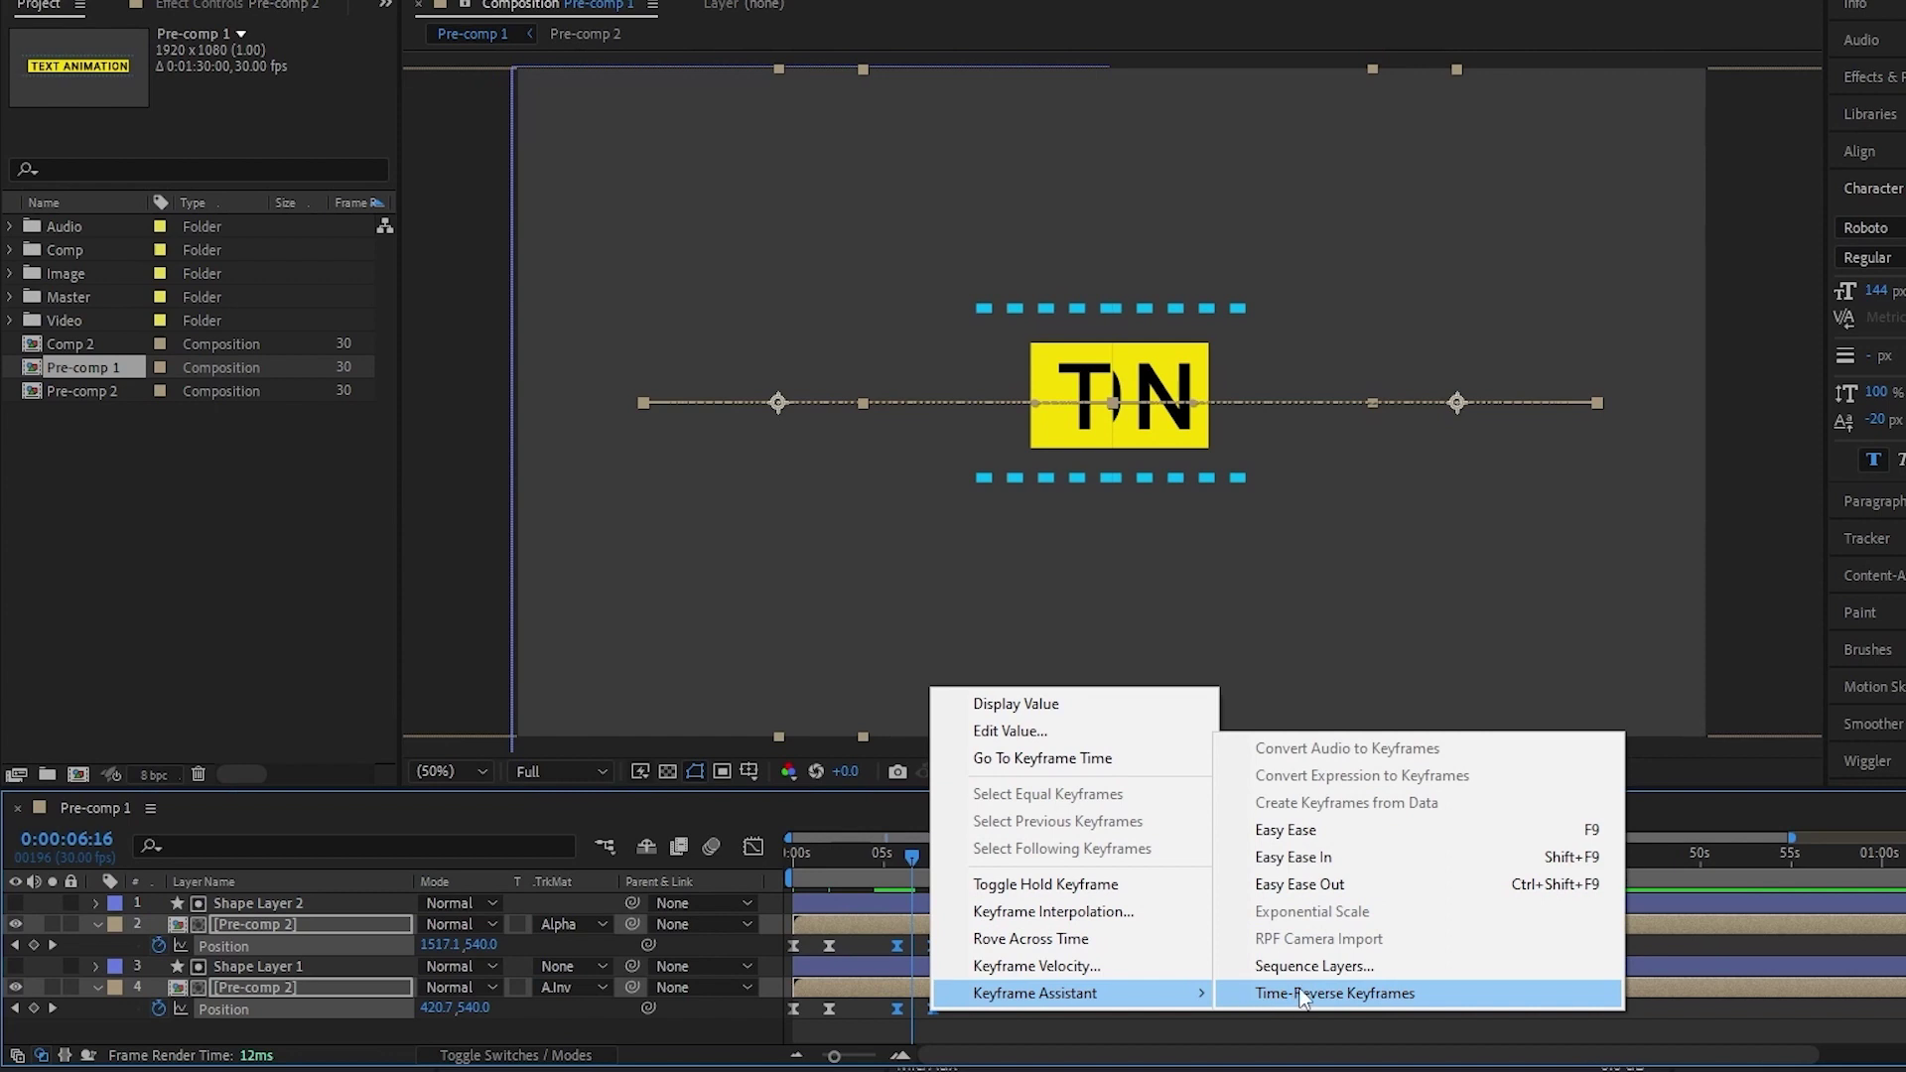
left_click(1352, 993)
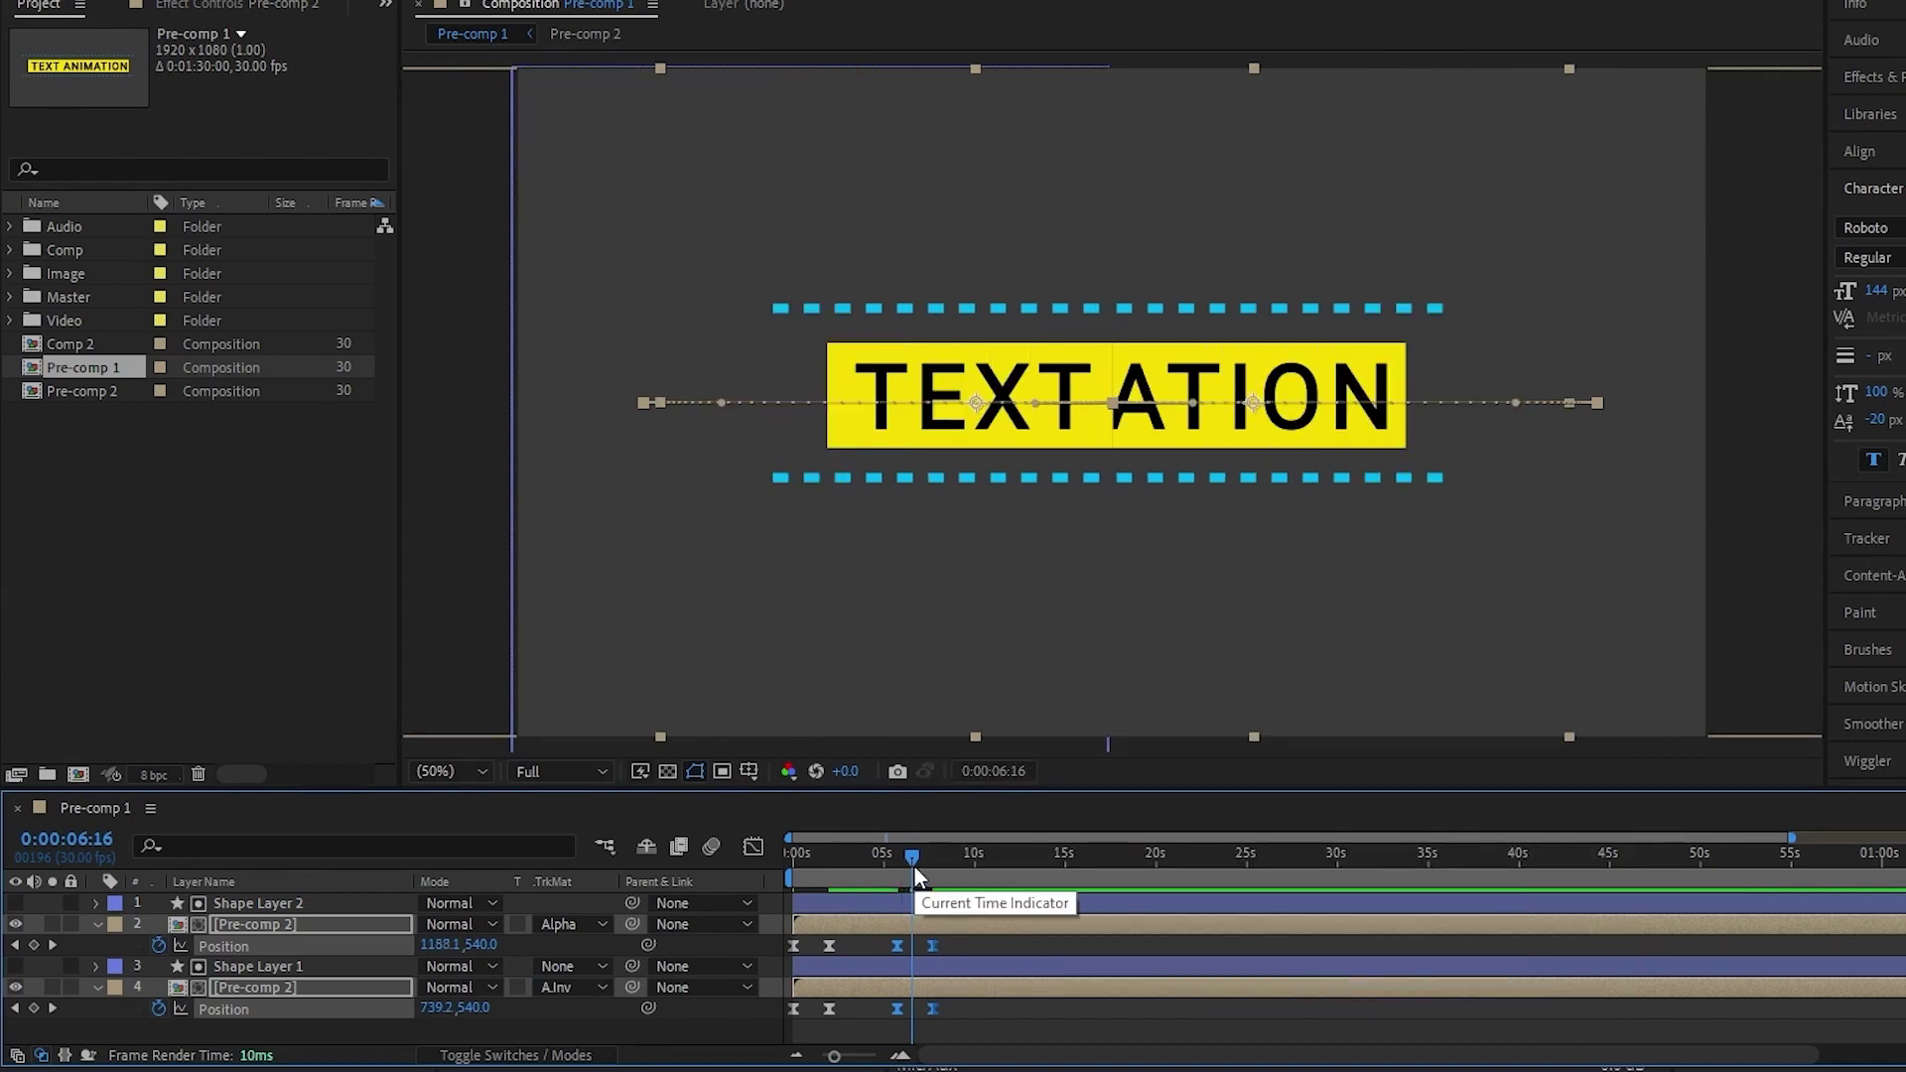
left_click(829, 853)
key("Home")
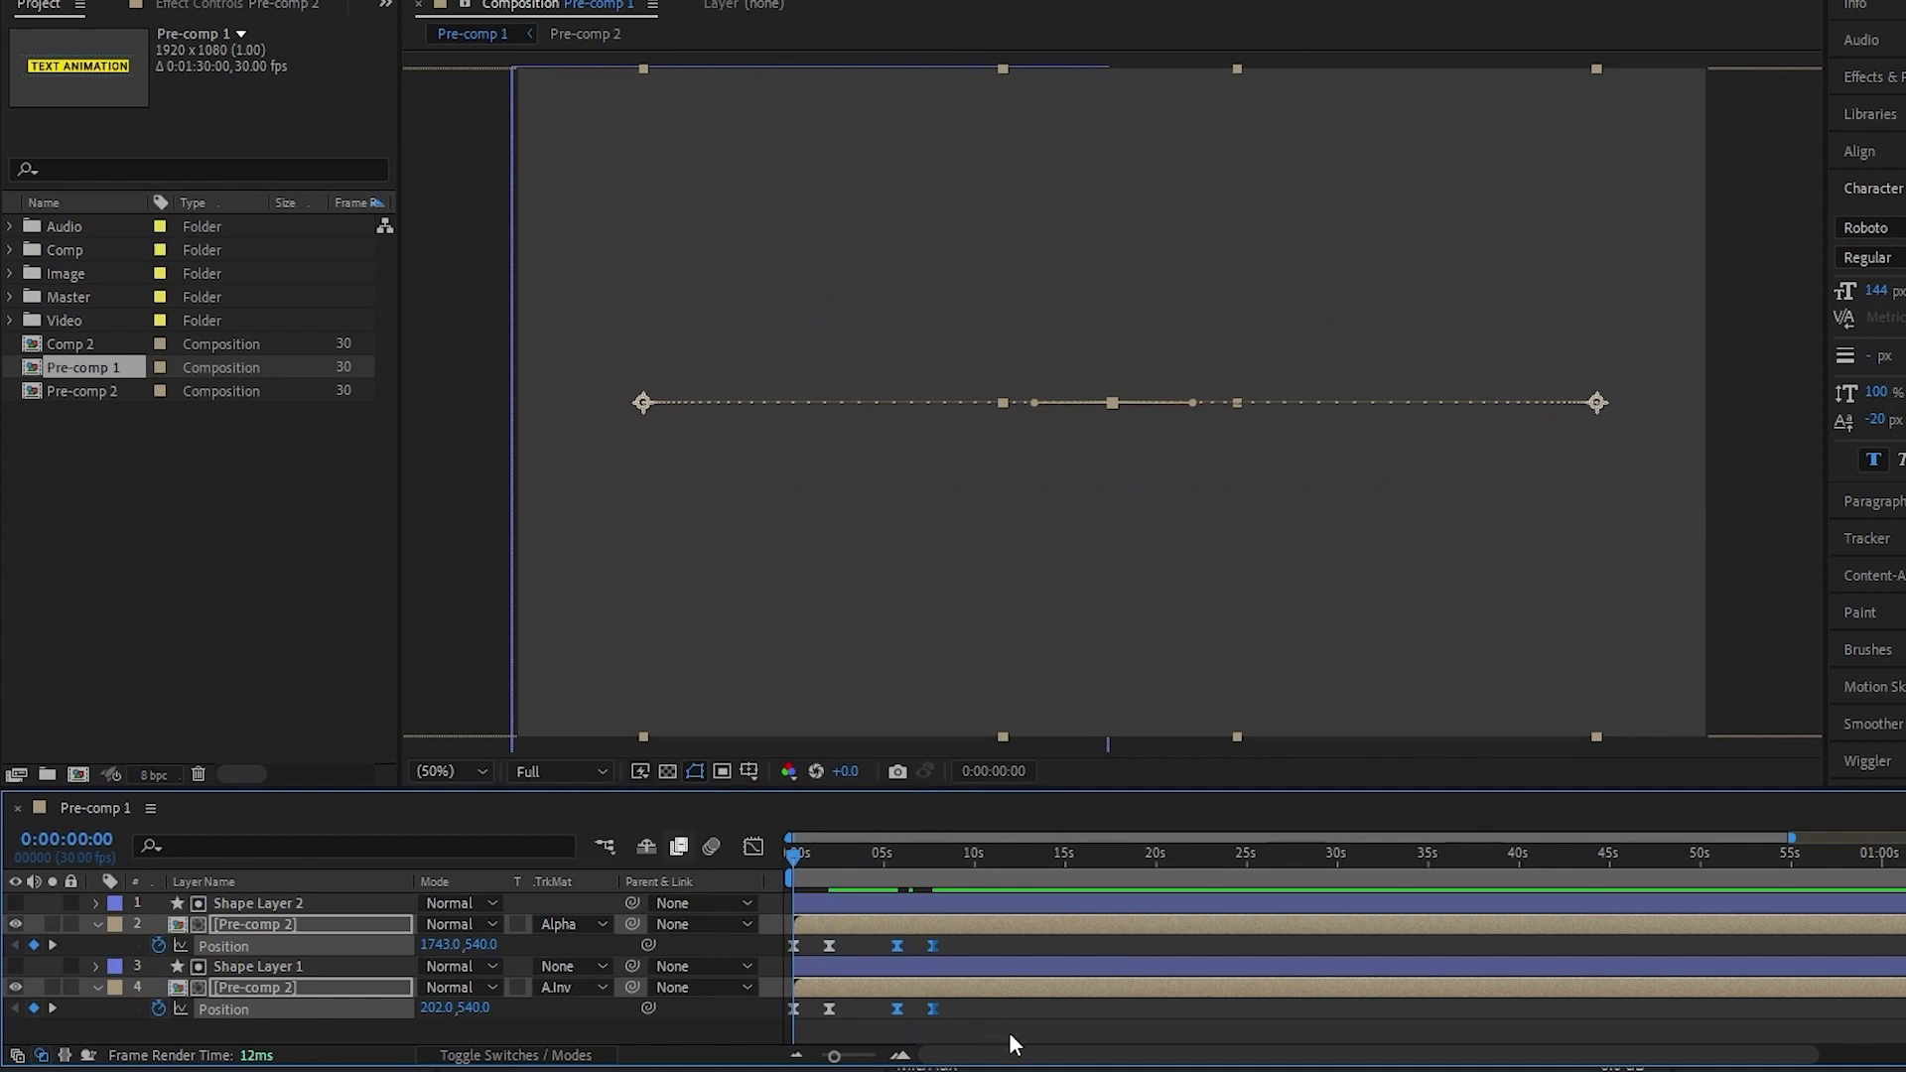
key("space")
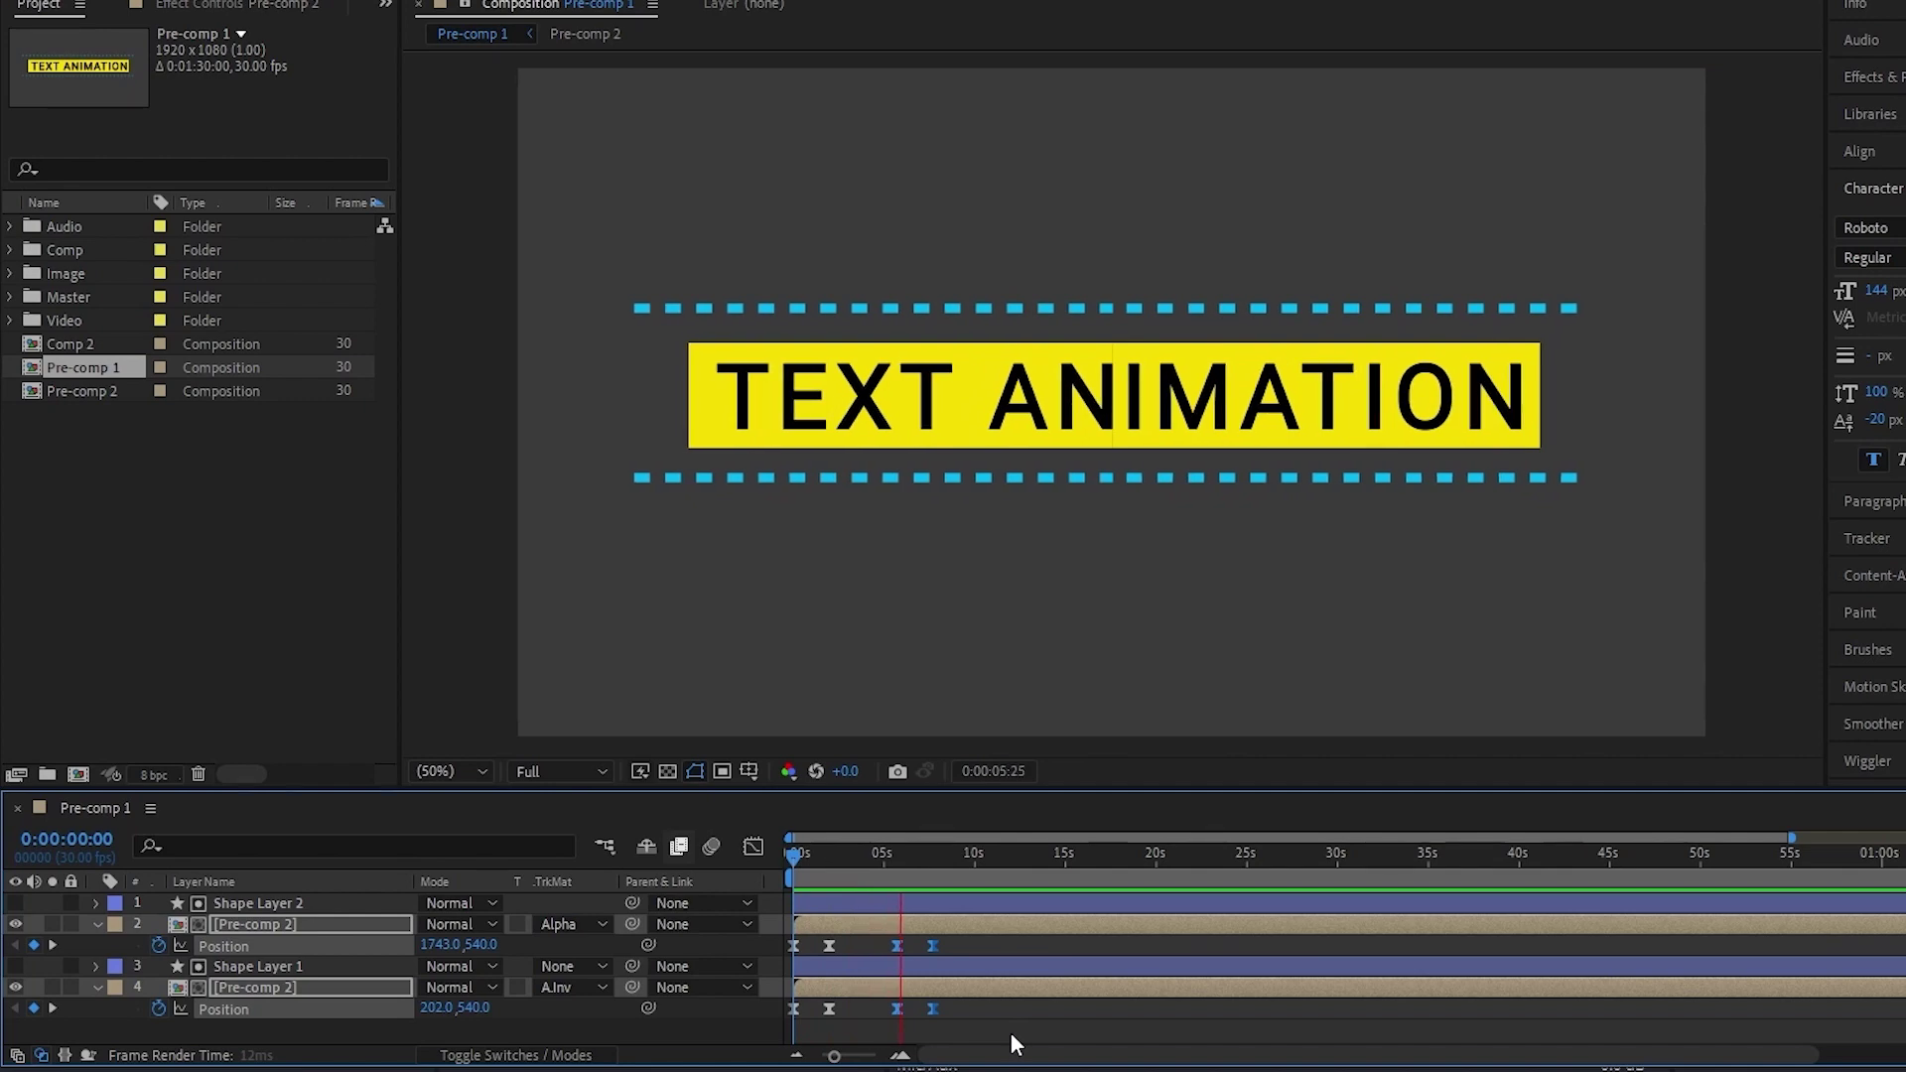
key("space")
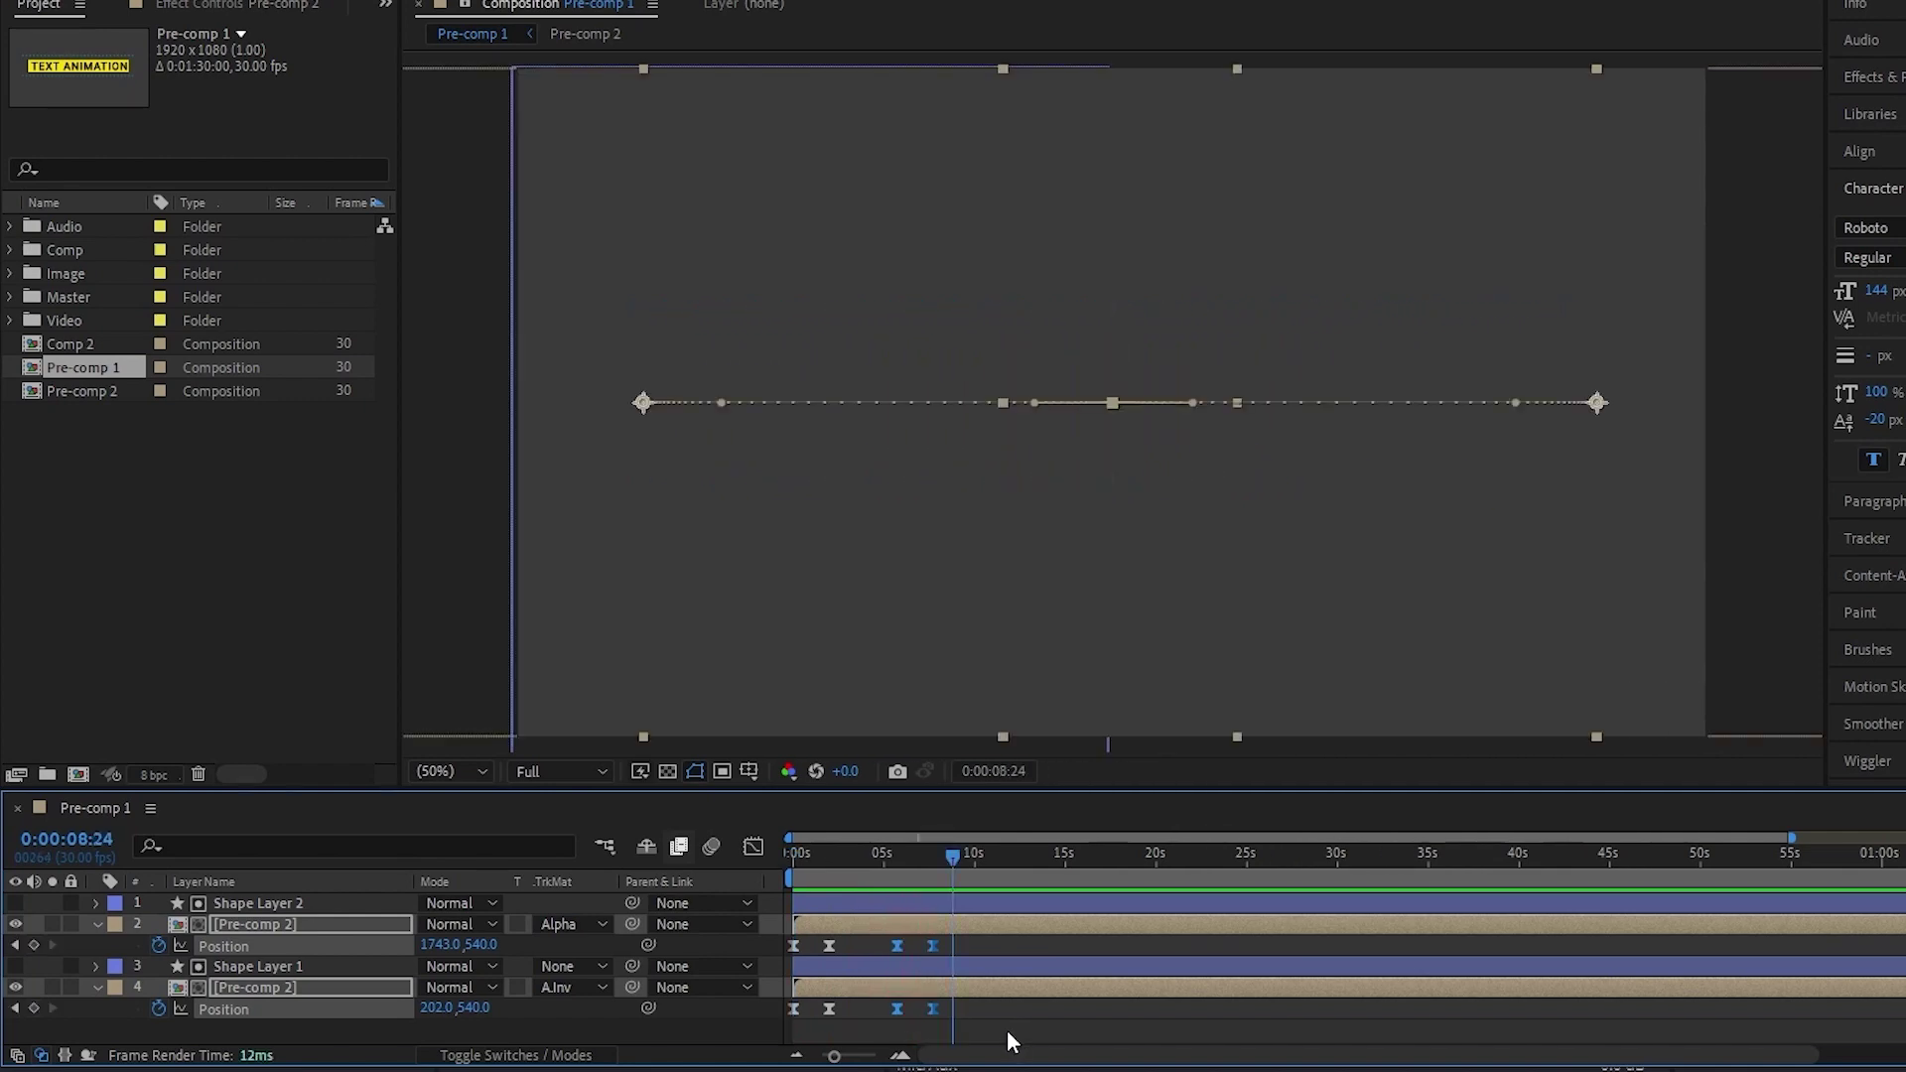